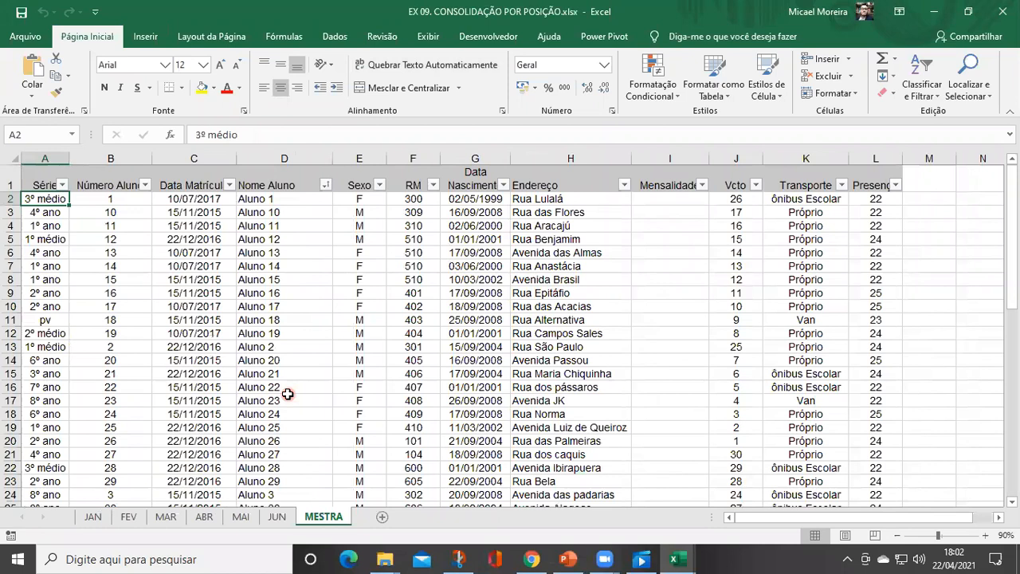
Step: Compare the column headers and table layout of the MESTRA sheet with those of the monthly sheets
drag(39, 184, 45, 306)
drag(113, 183, 117, 306)
drag(475, 181, 478, 325)
drag(671, 181, 676, 329)
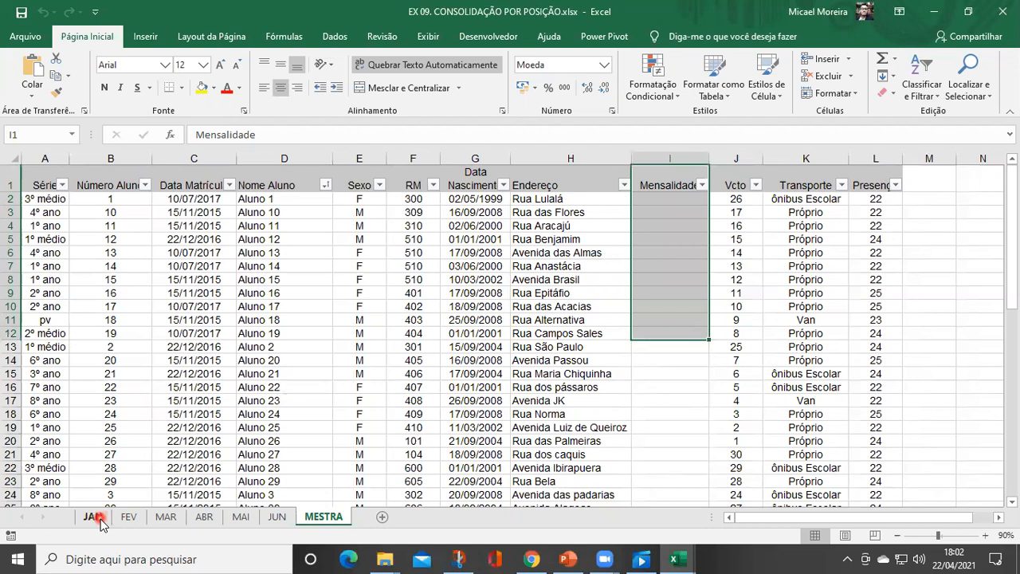
click(162, 520)
scroll(585, 426, up, 1)
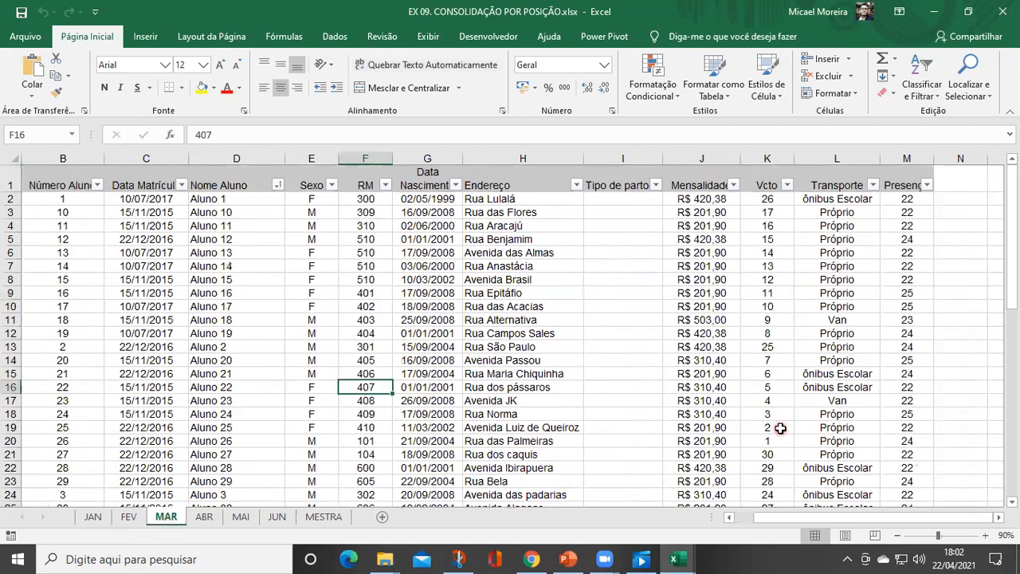
click(833, 173)
click(626, 181)
click(365, 182)
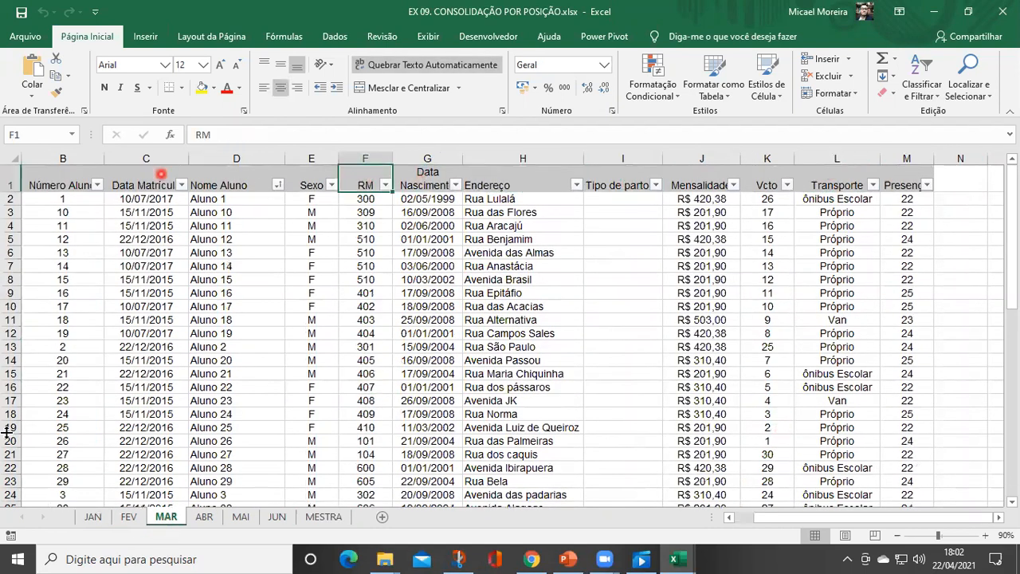
click(204, 520)
click(241, 519)
click(274, 519)
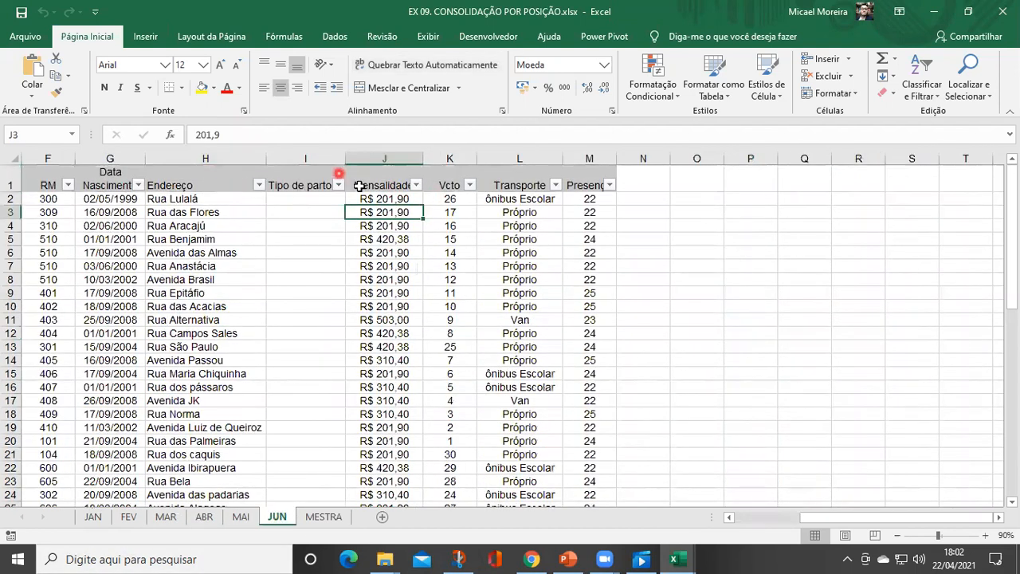
click(385, 177)
key(Left)
key(Left)
key(Left)
key(Left)
key(Left)
key(Left)
key(Left)
key(Left)
key(Left)
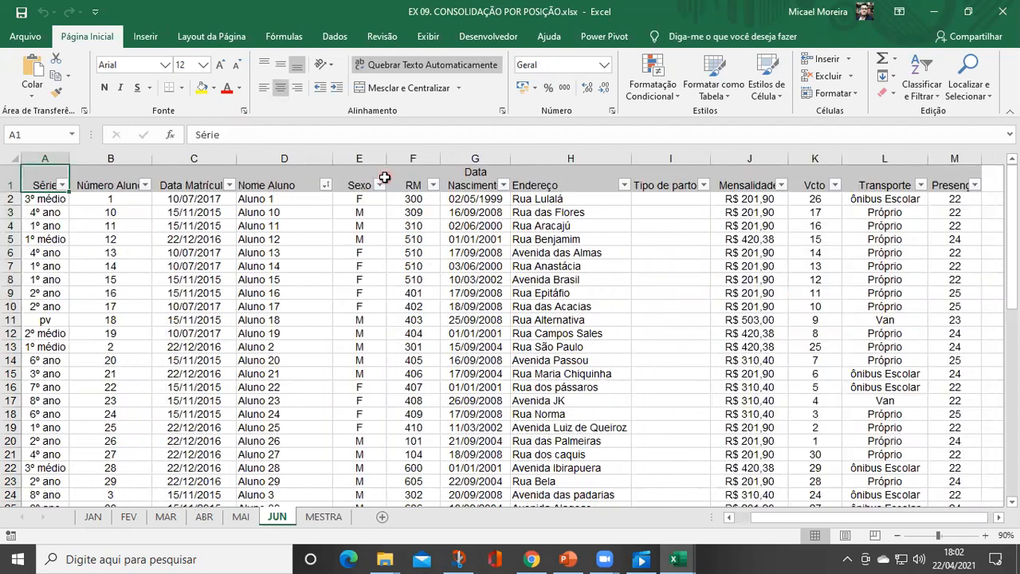
click(93, 516)
click(26, 177)
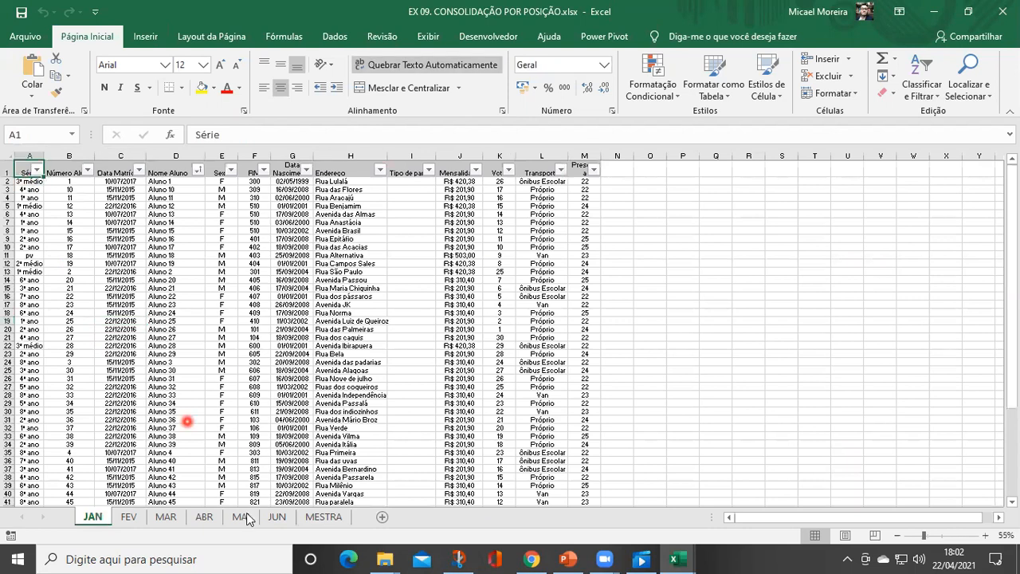
Step: Start a data consolidation at cell I2 of the MESTRA sheet, using the Soma function
click(335, 517)
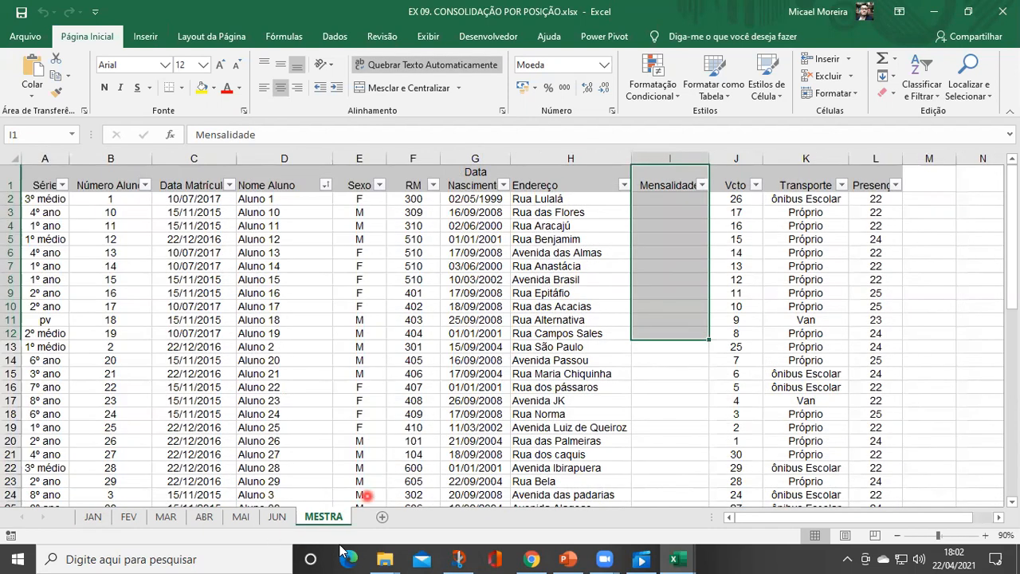
click(662, 202)
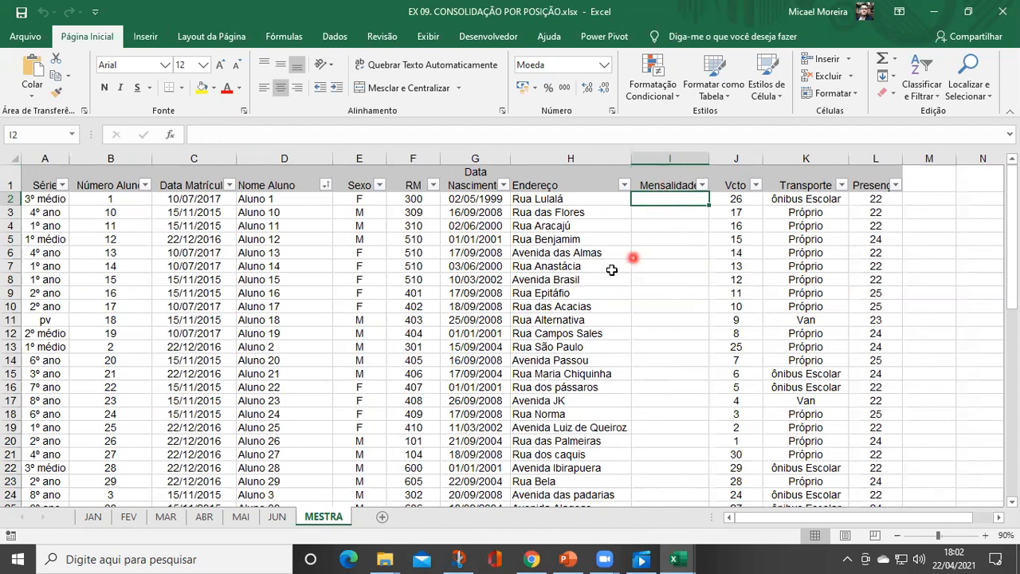
click(333, 38)
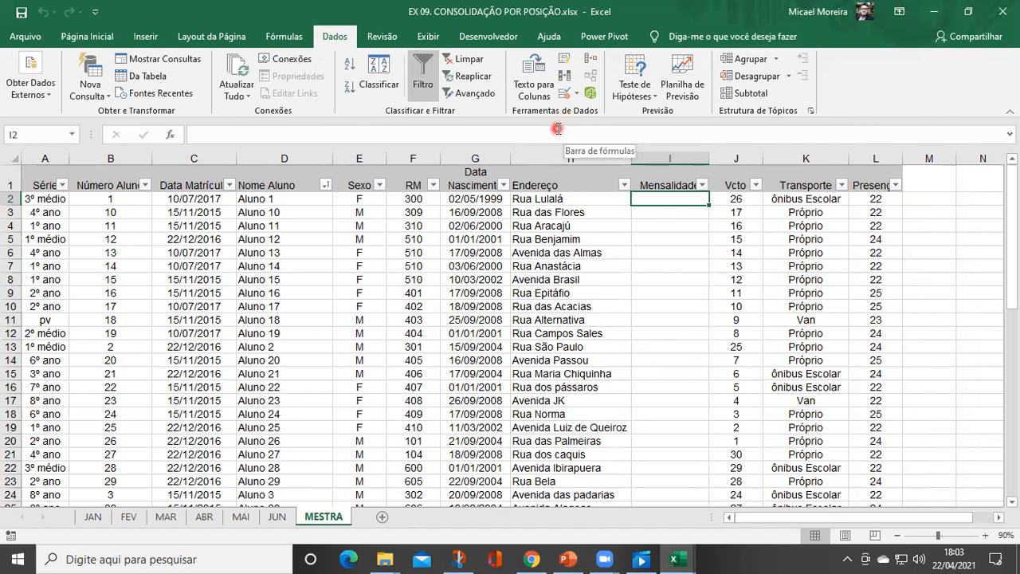
click(591, 59)
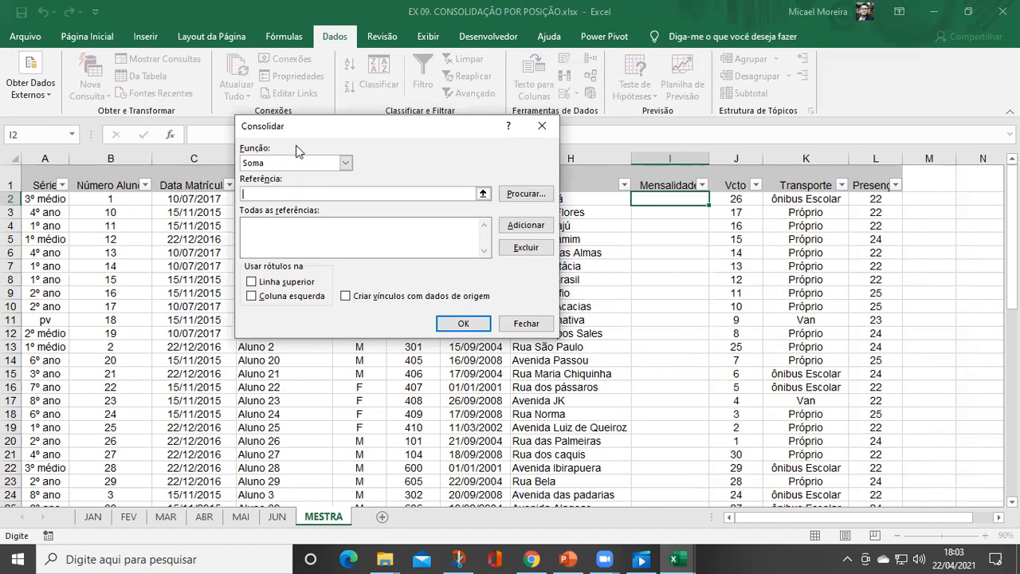
click(344, 164)
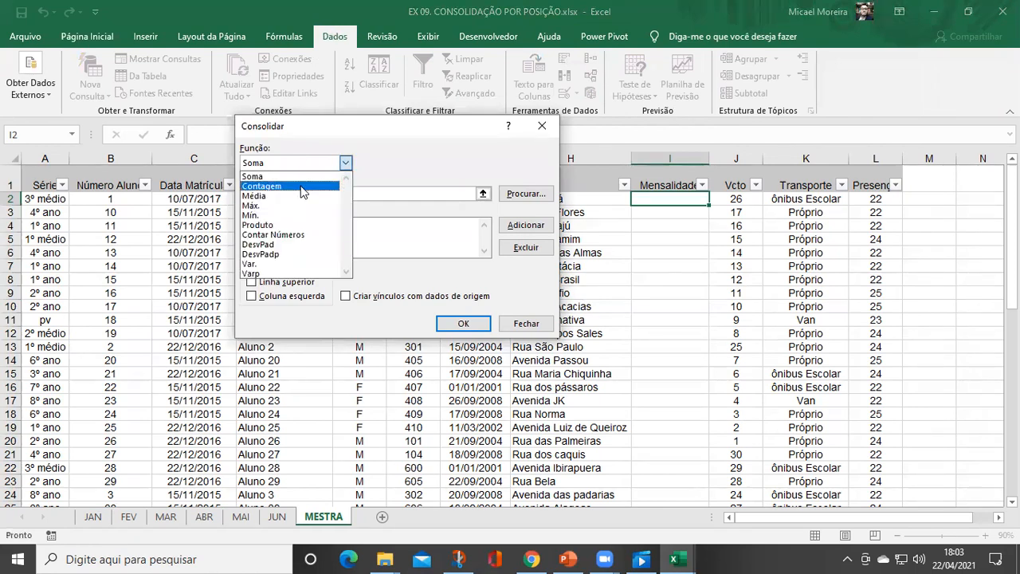
click(273, 177)
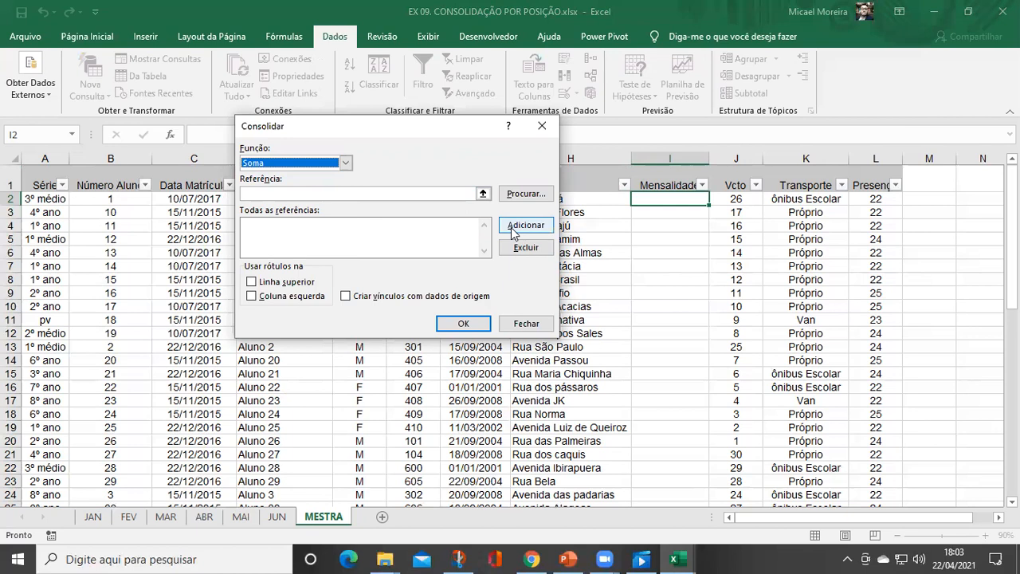
Step: Add the Mensalidade range J2:J57 of the JAN sheet to the consolidation references and enable links to the source data
click(447, 194)
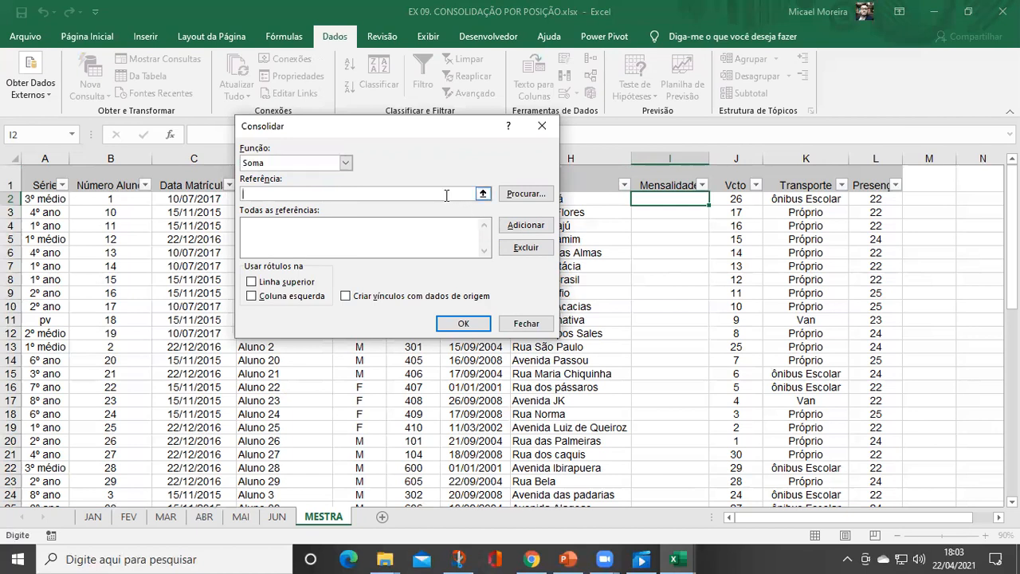
click(482, 194)
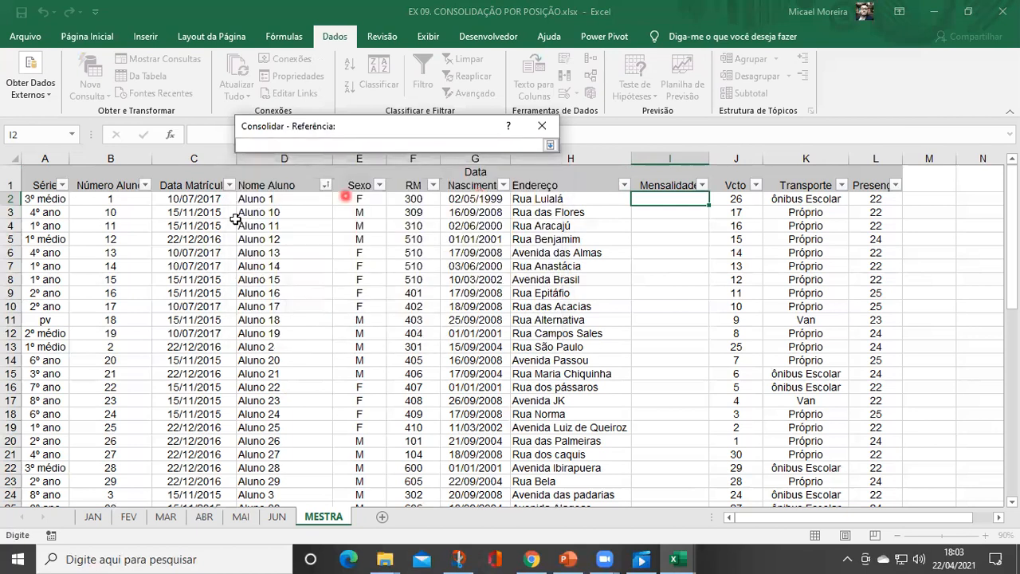
click(91, 517)
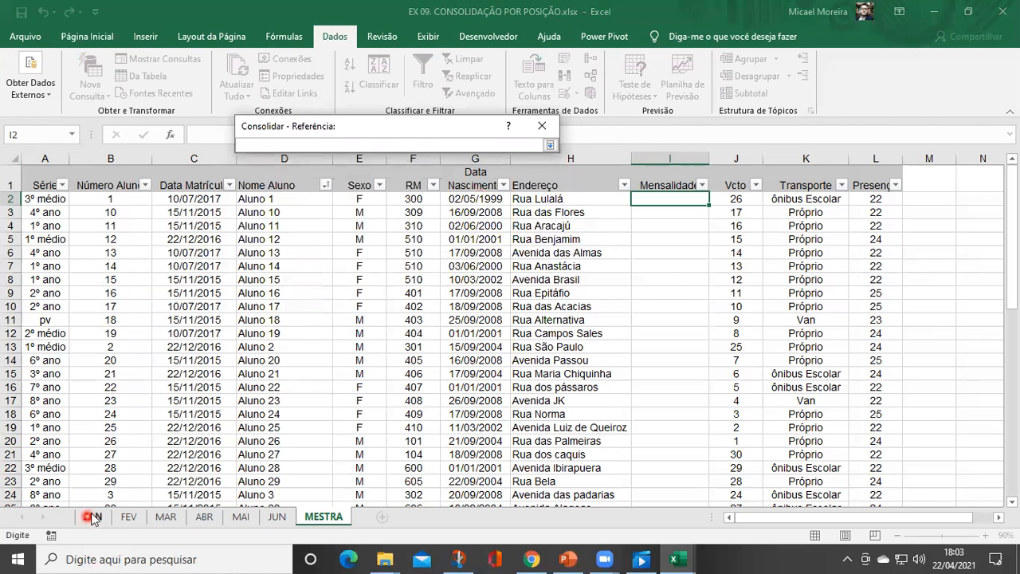
click(93, 518)
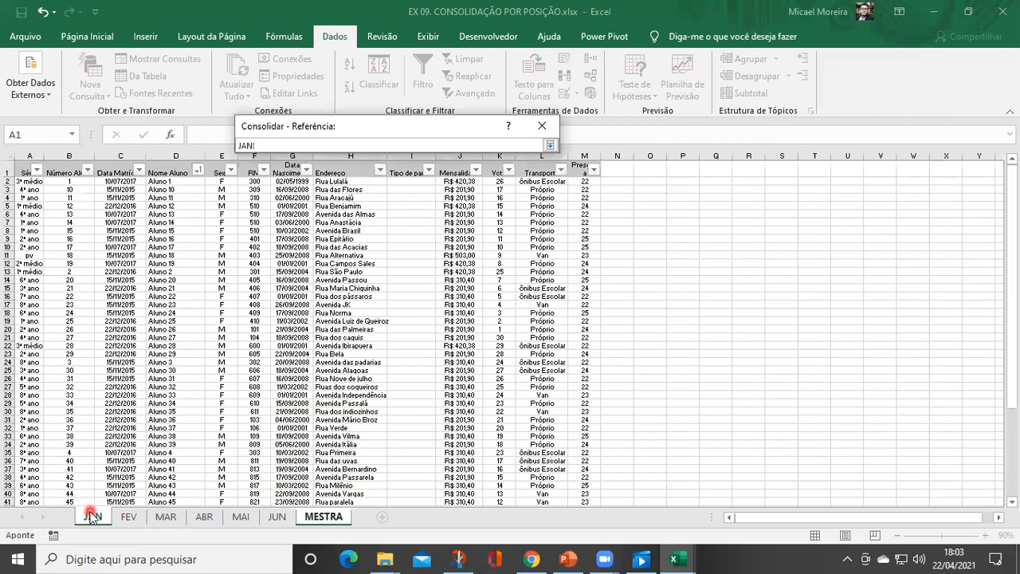
click(454, 181)
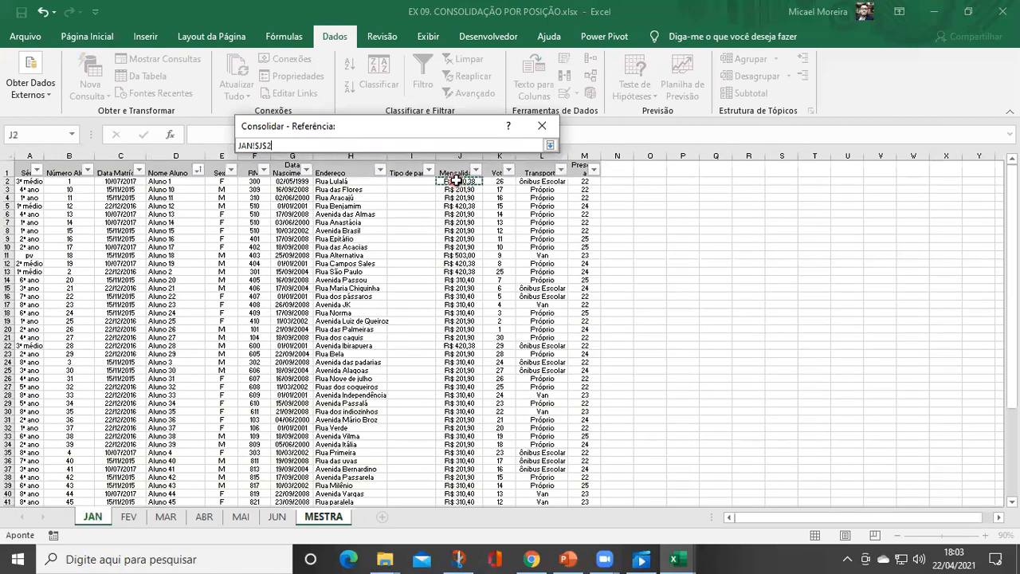
key(ctrl+shift+Down)
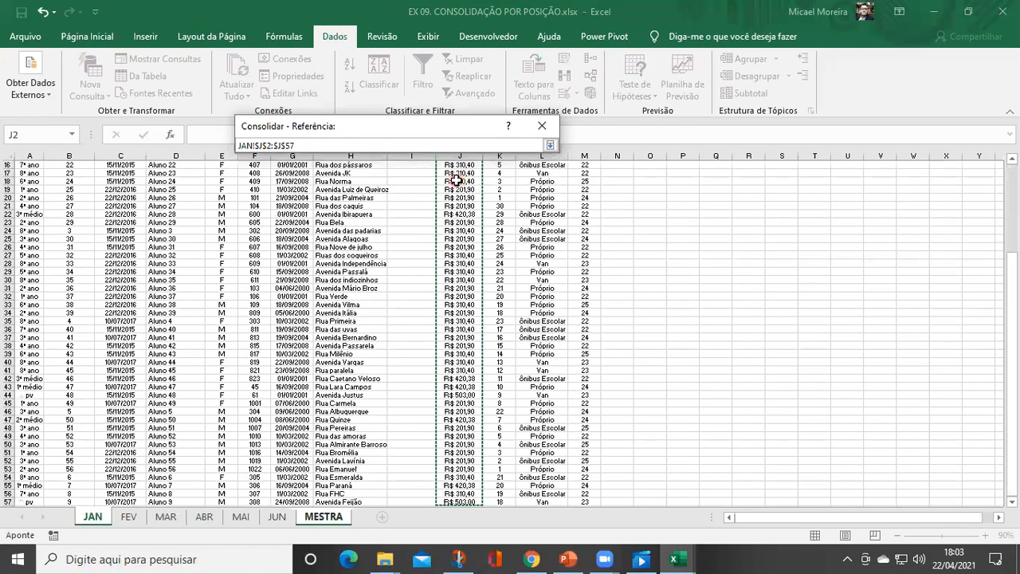
scroll(455, 181, up, 5)
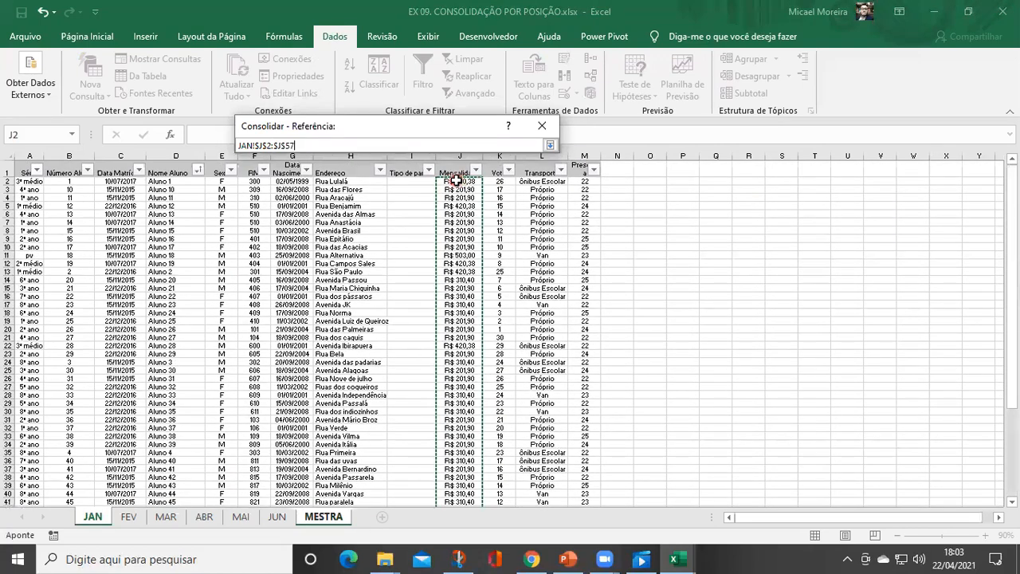
click(550, 145)
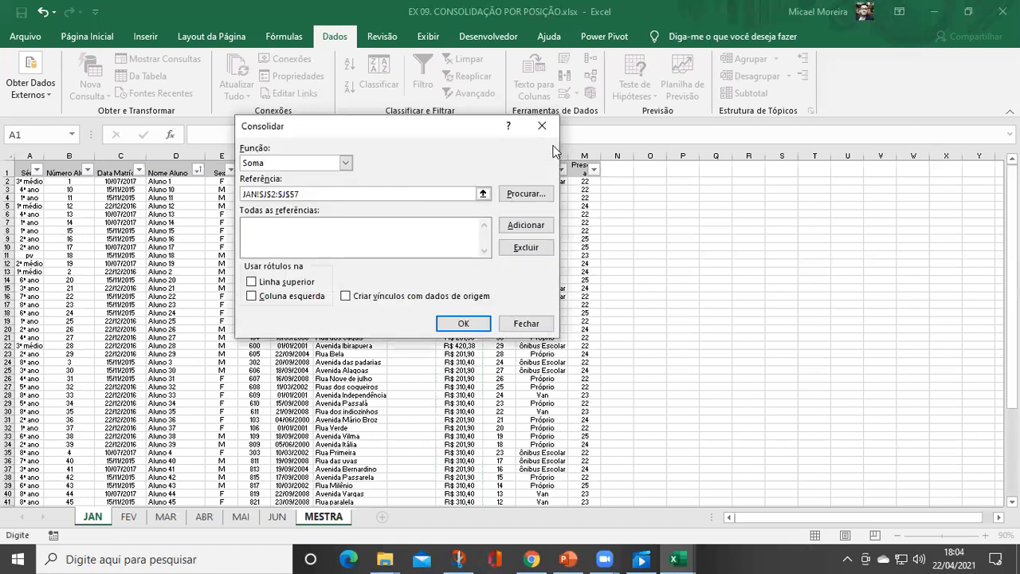
click(526, 226)
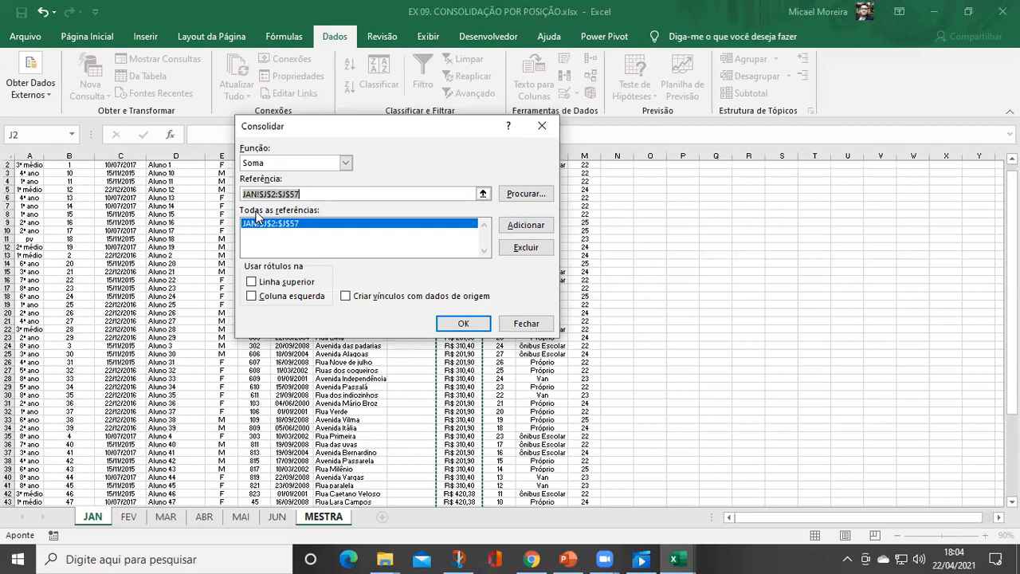
click(345, 297)
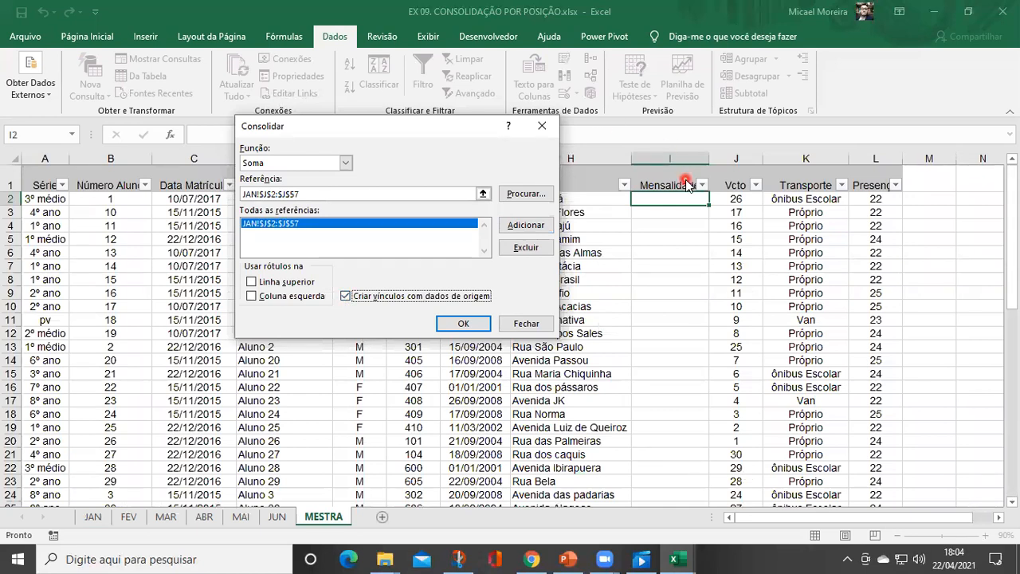
Step: Add the Mensalidade range J2:J57 of the FEV sheet to the consolidation references
click(482, 195)
click(130, 517)
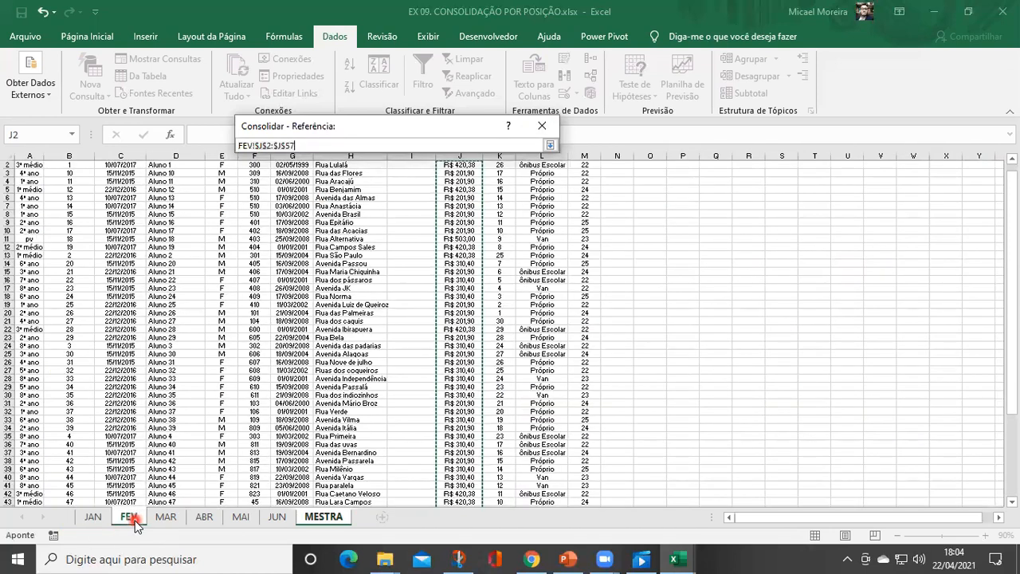
scroll(316, 435, up, 1)
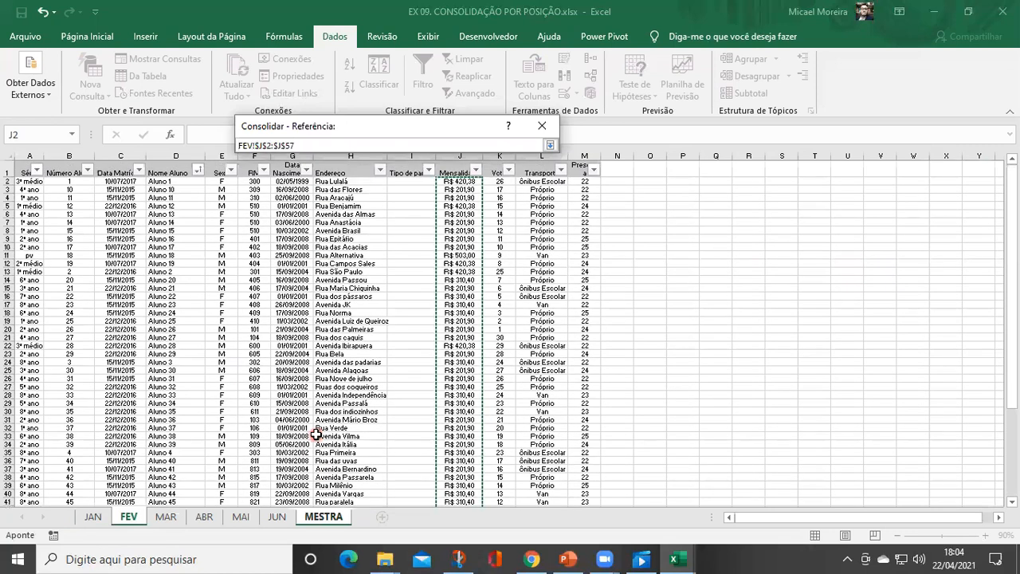
click(550, 145)
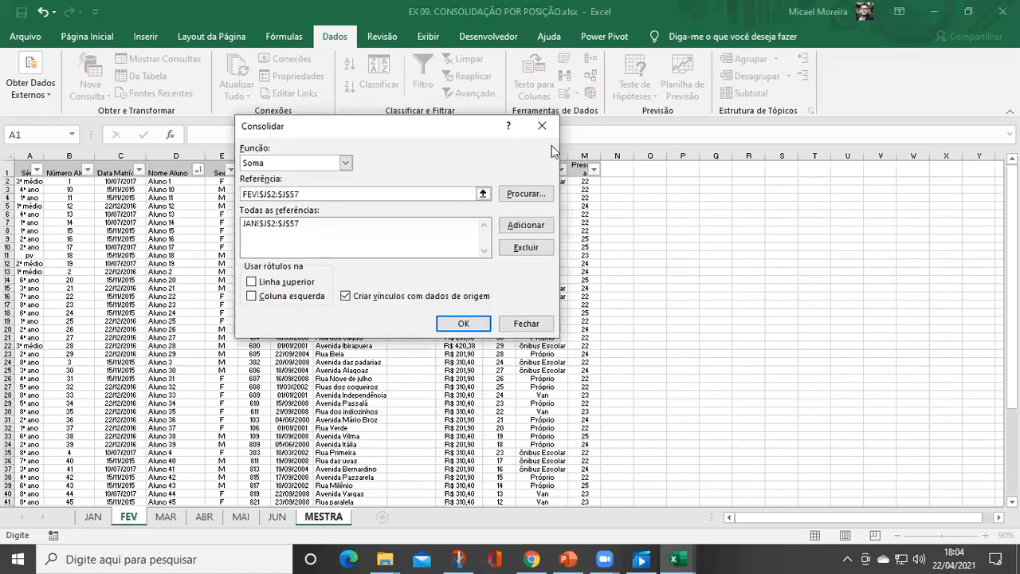
click(517, 226)
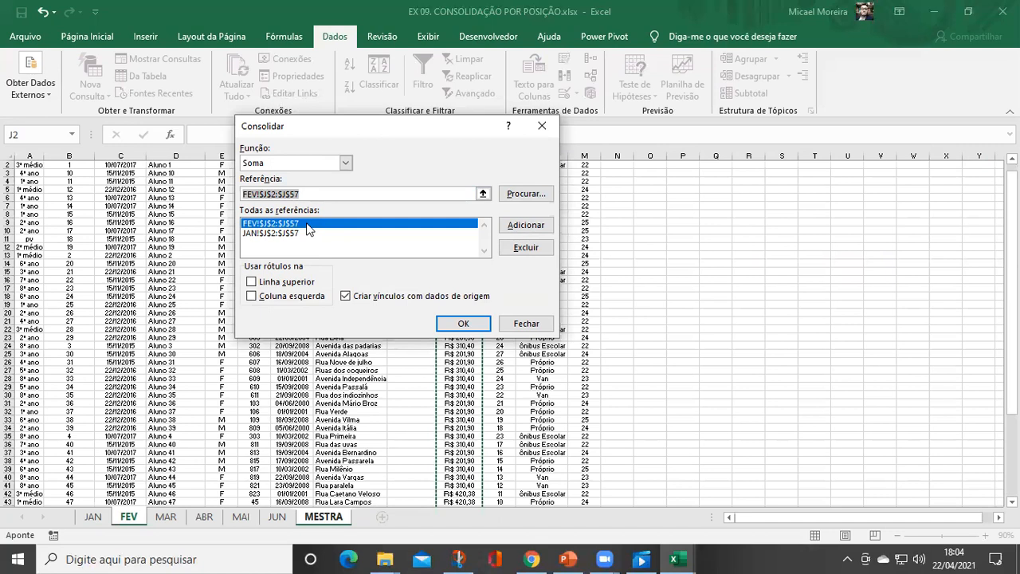
Step: Add the Mensalidade range J2:J57 of the MAR sheet to the consolidation references
click(483, 193)
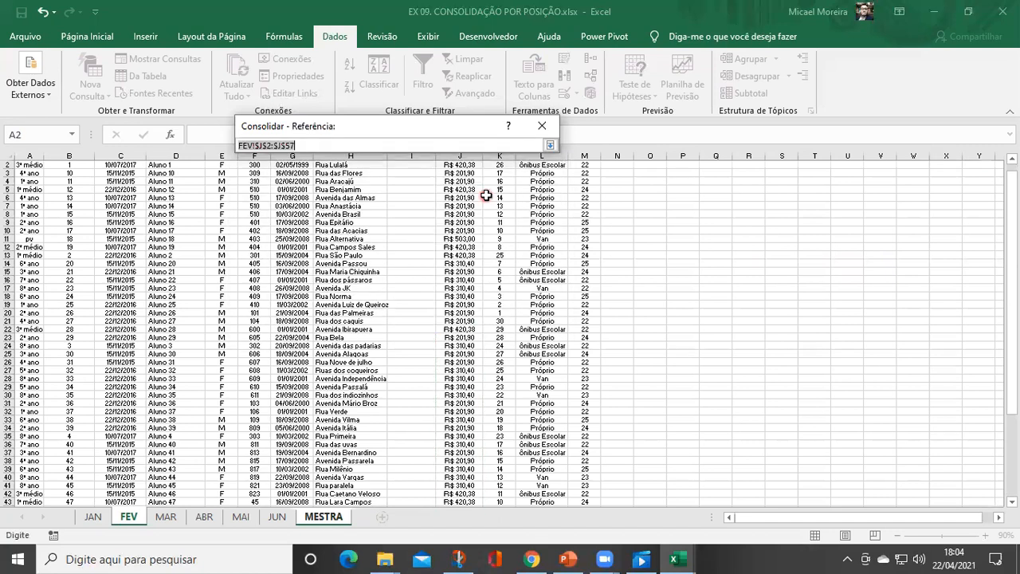
click(166, 517)
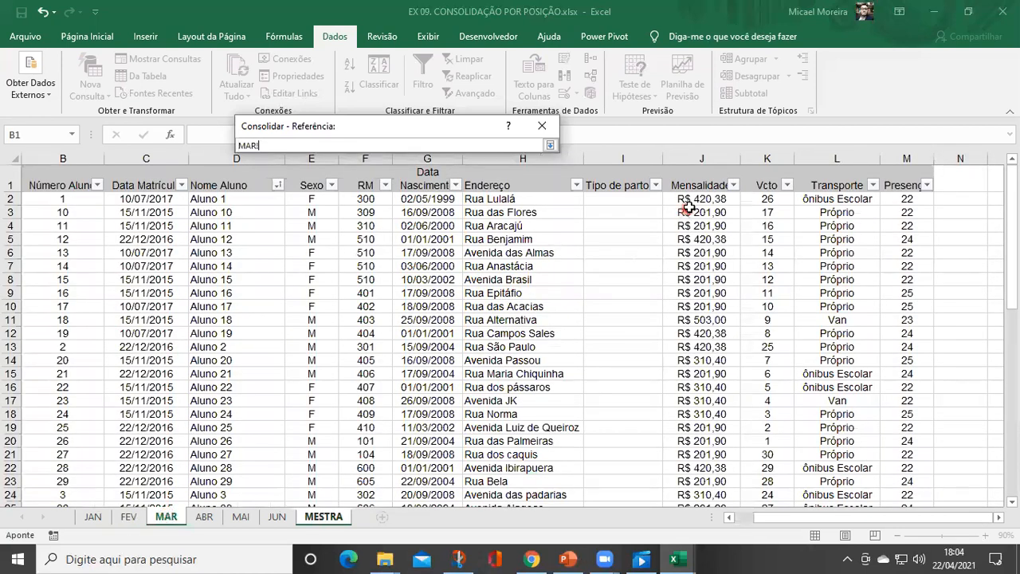
click(692, 199)
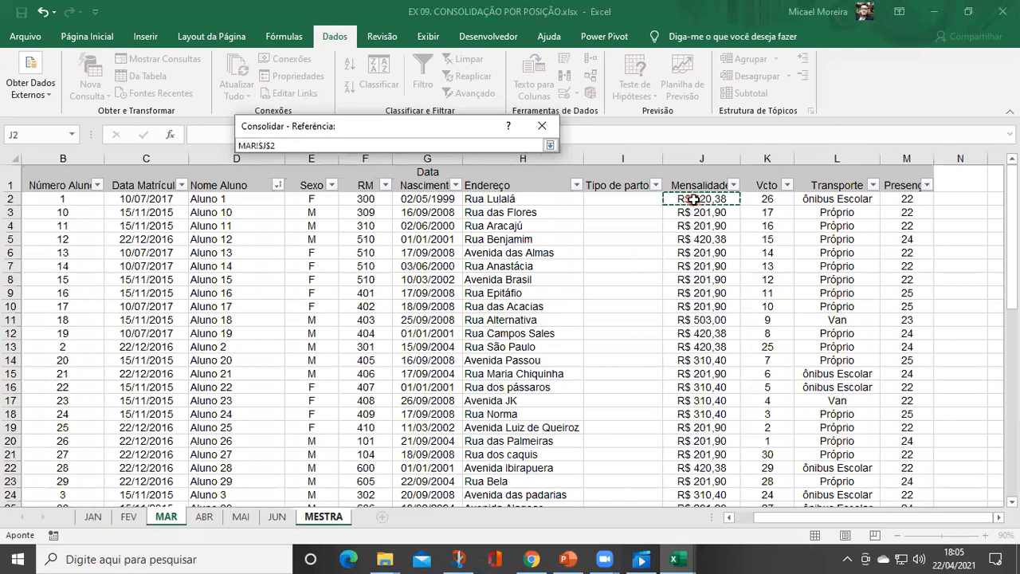
key(ctrl+shift+Down)
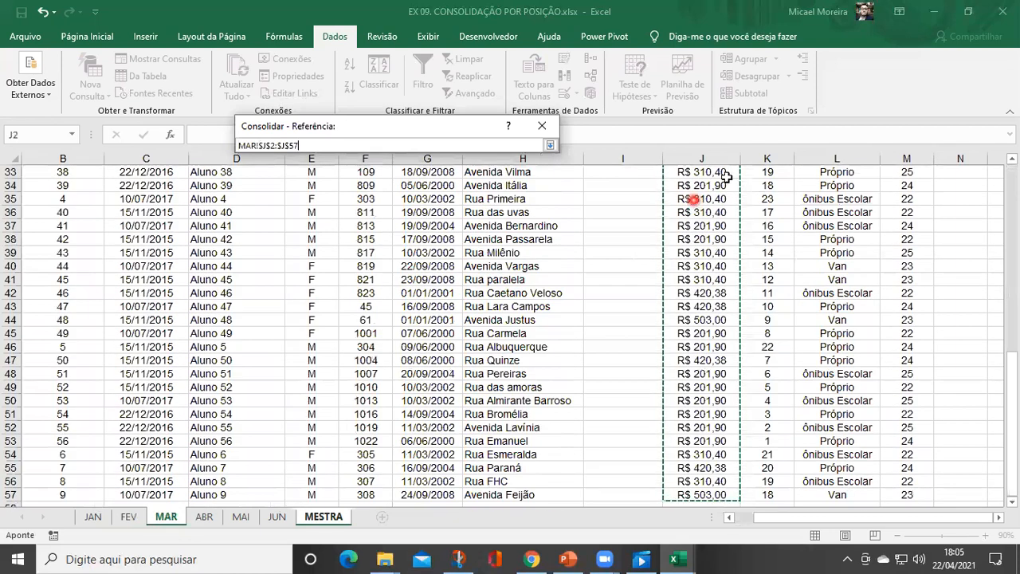
click(550, 145)
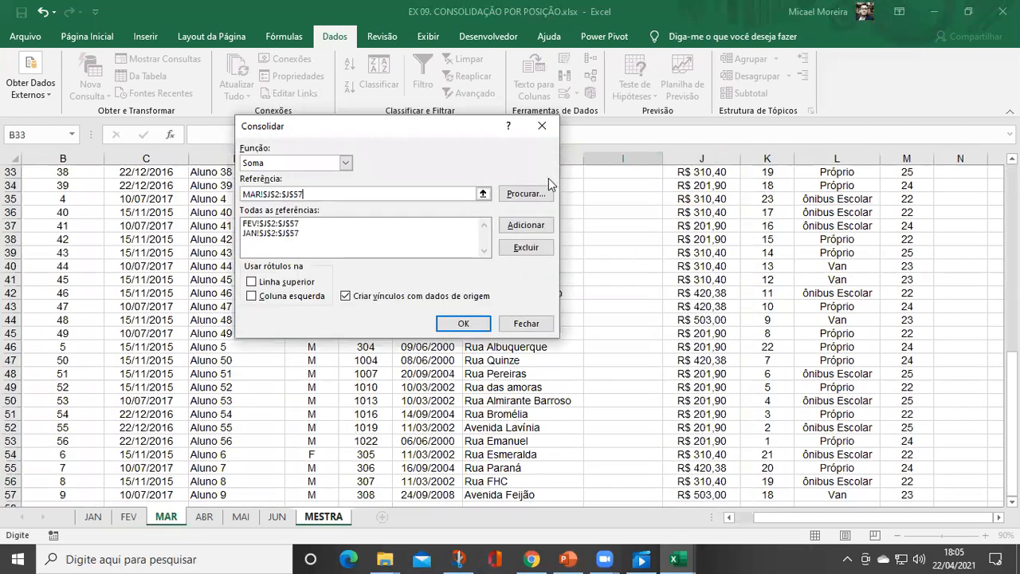
click(526, 226)
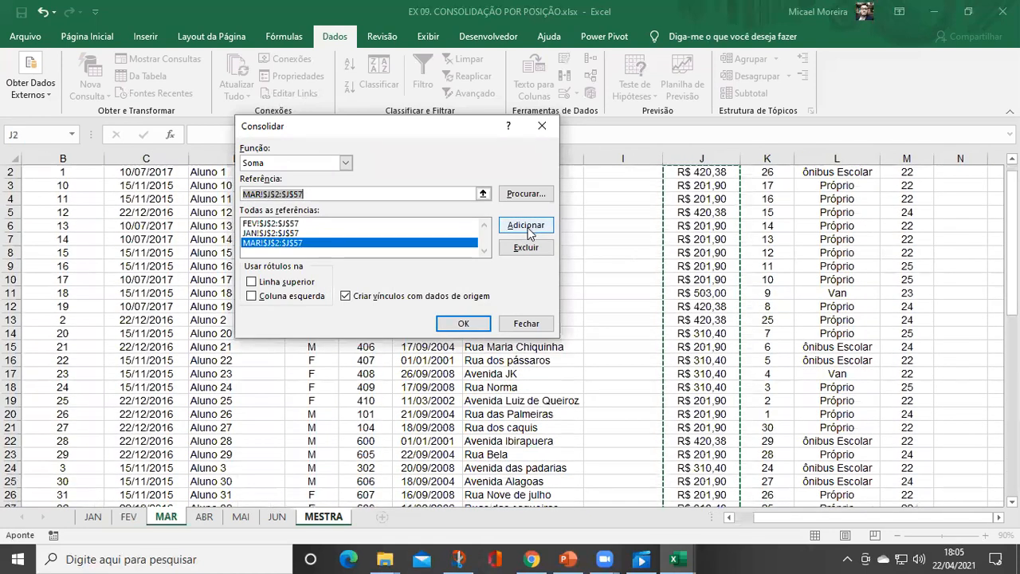
Step: Add the Mensalidade range J2:J57 of the ABR sheet to the consolidation references
click(482, 193)
click(206, 516)
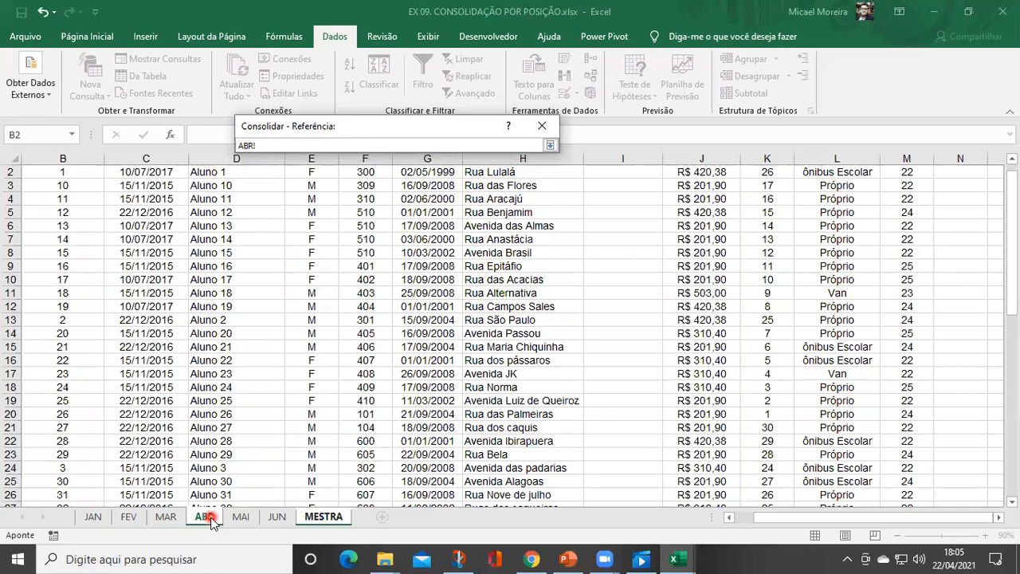
click(683, 204)
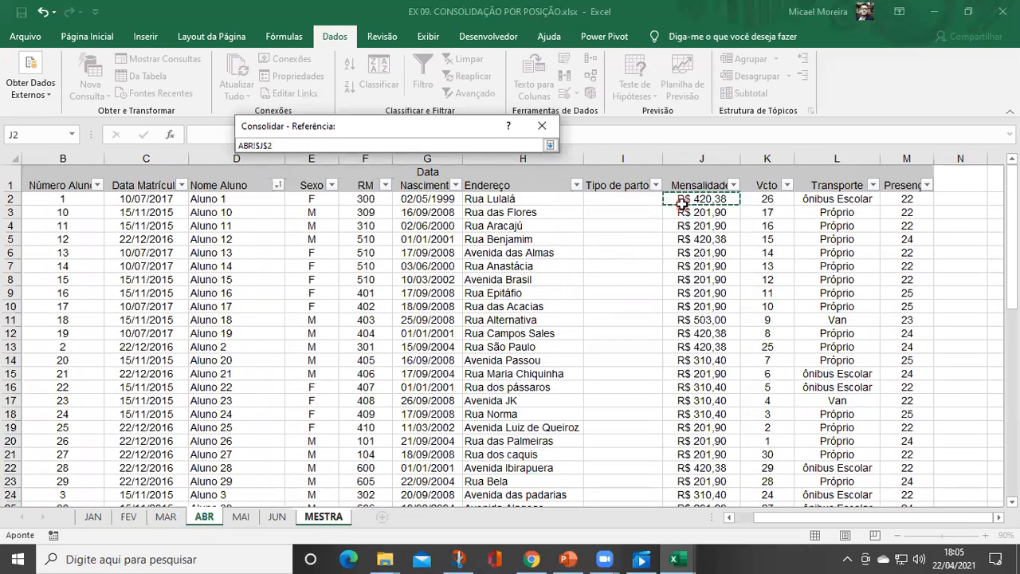
key(ctrl+shift+Down)
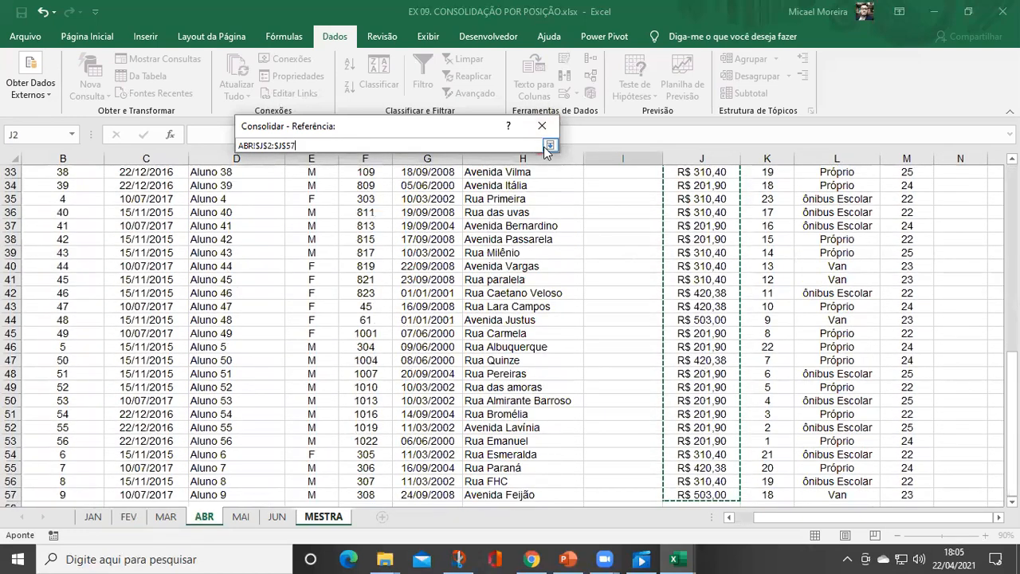
click(550, 145)
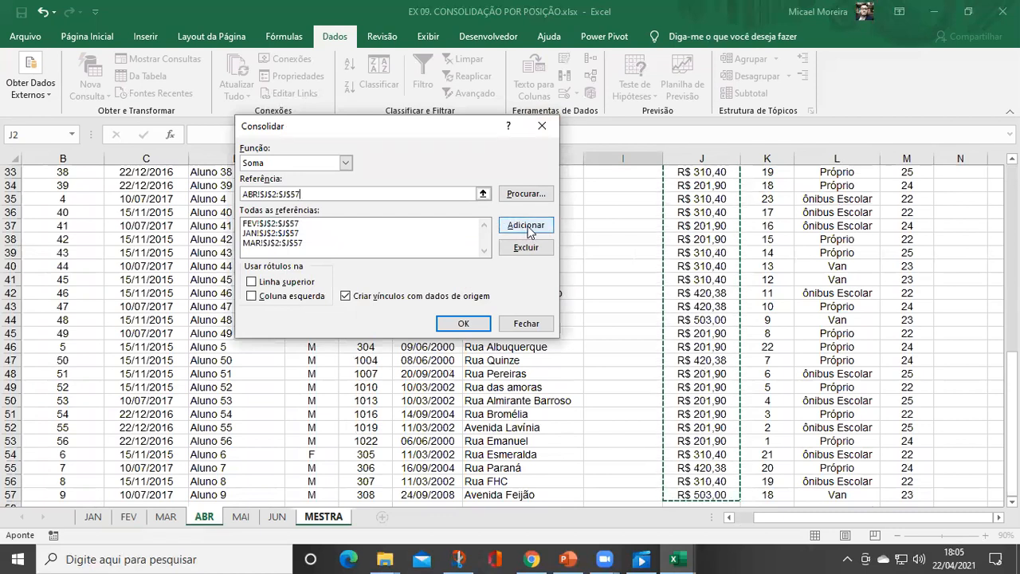
click(524, 227)
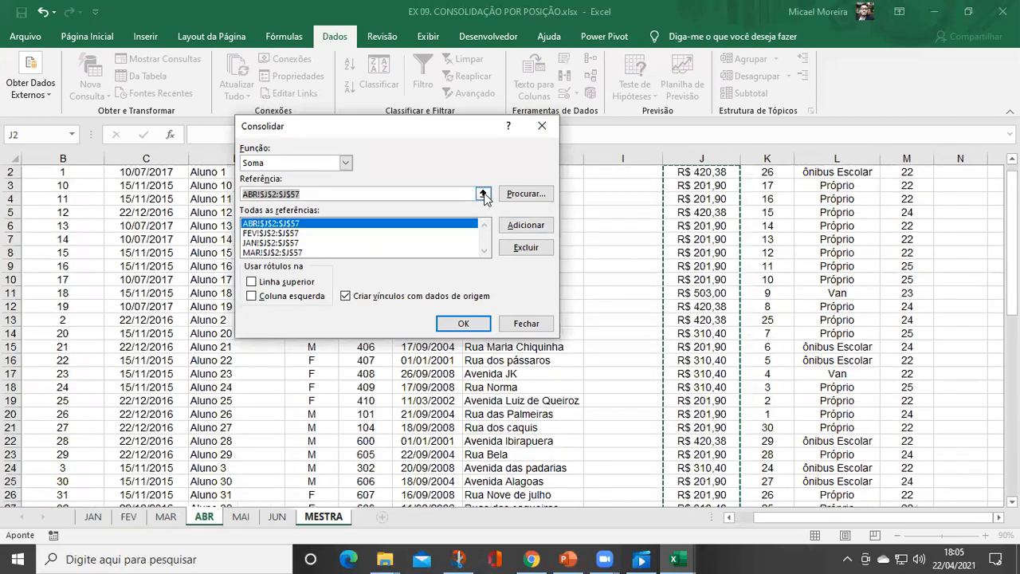
Step: Add the Mensalidade range J2:J57 of the MAI sheet to the consolidation references
click(482, 194)
click(241, 518)
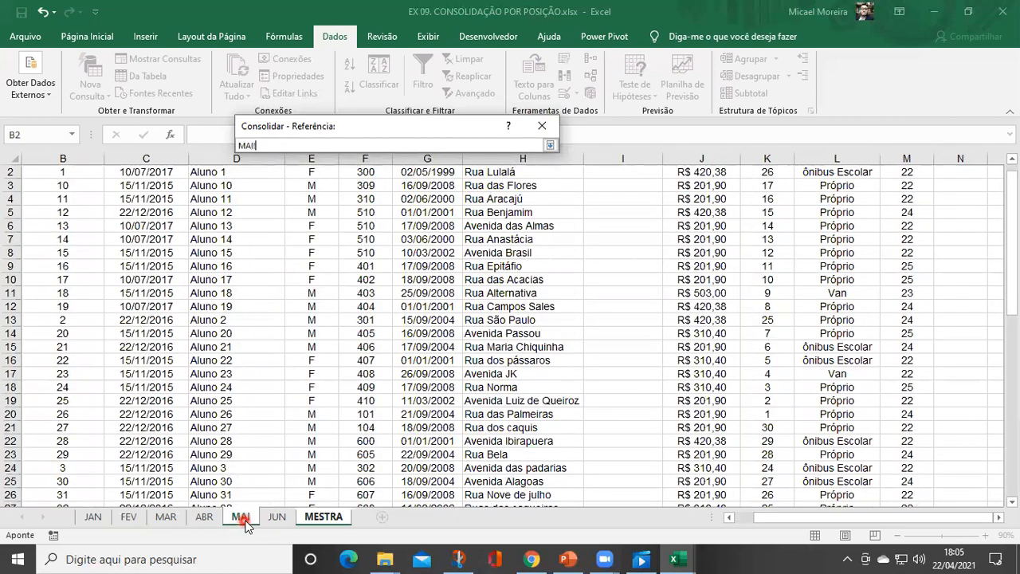
click(712, 195)
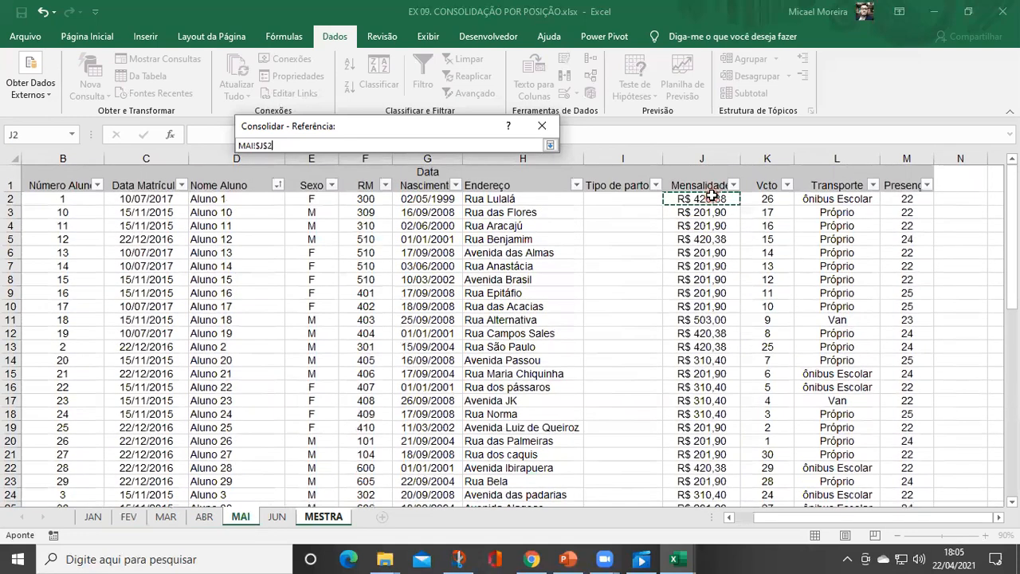
key(ctrl+shift+Down)
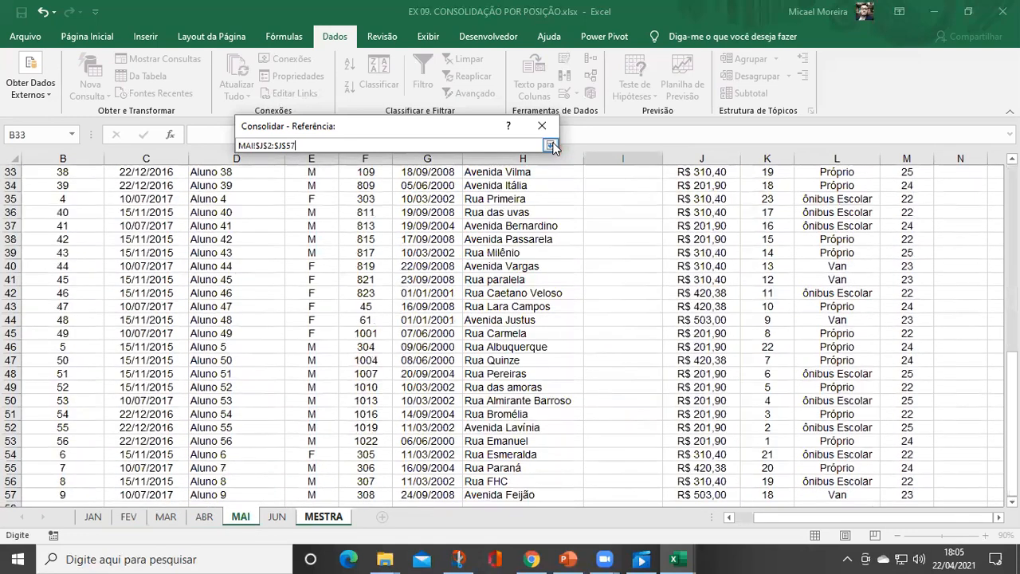
click(550, 145)
click(241, 517)
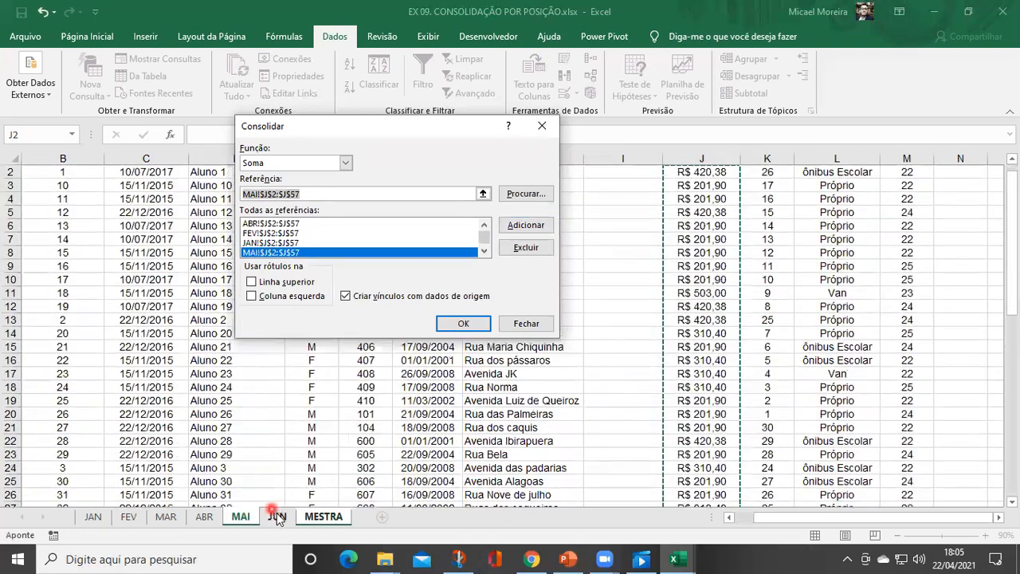
Step: Add the Mensalidade range J2:J57 of the JUN sheet as the last reference and run the consolidation into MESTRA
click(278, 517)
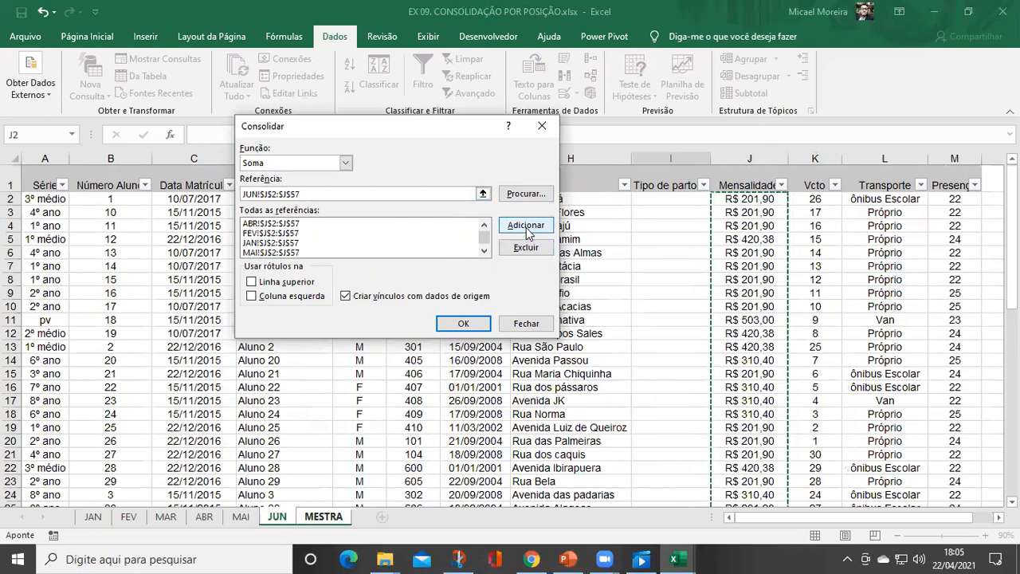
click(526, 225)
scroll(330, 235, down, 1)
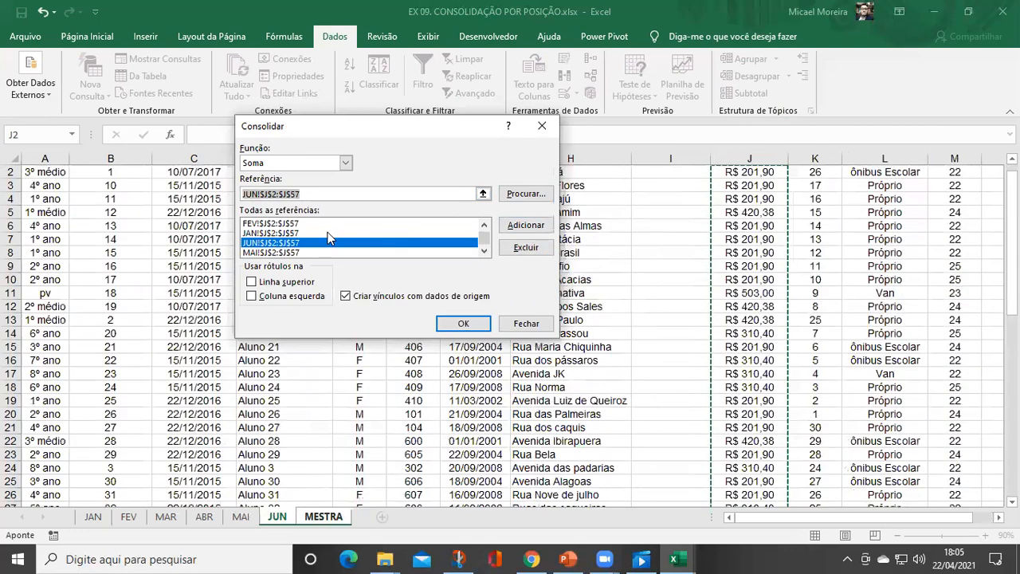
scroll(330, 236, up, 1)
scroll(330, 235, down, 1)
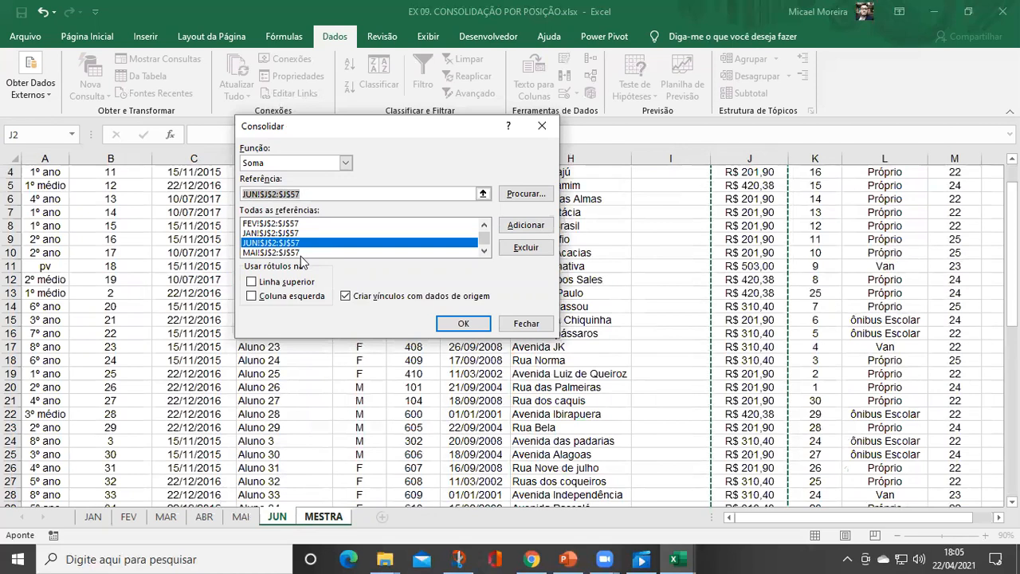
click(484, 225)
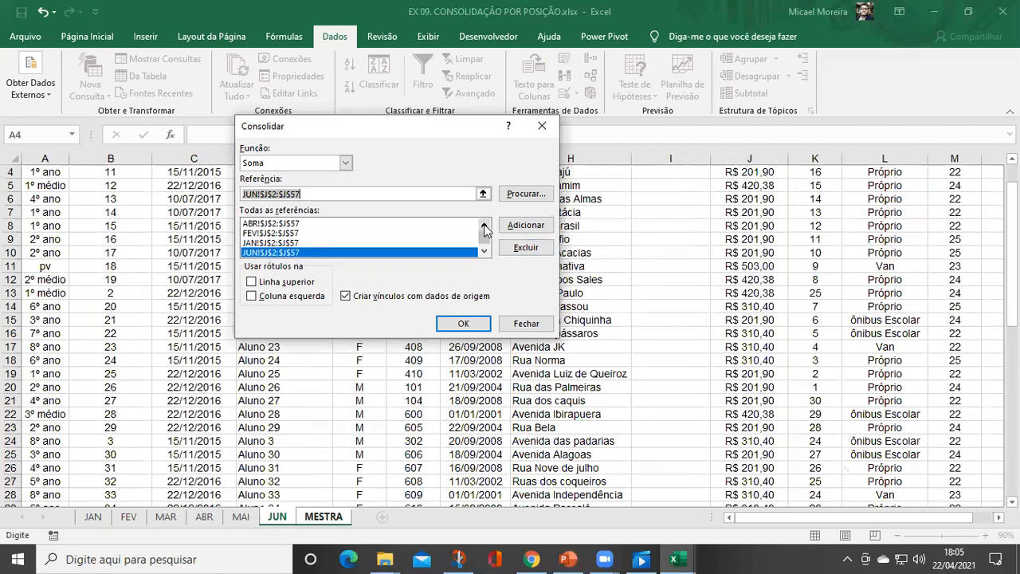
click(484, 250)
click(484, 251)
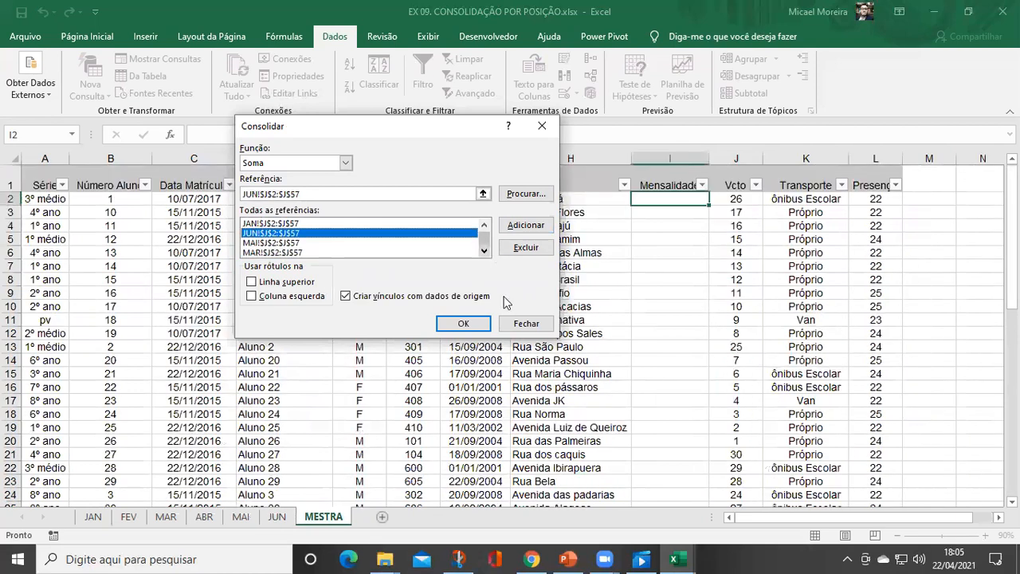
click(462, 324)
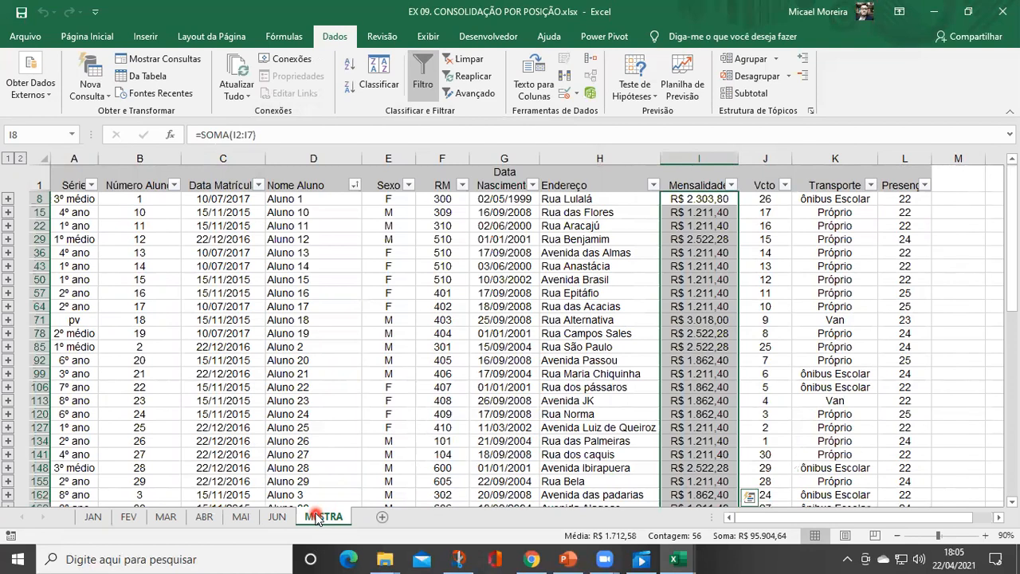
Step: Select the consolidated Mensalidade values from I8 down to I393 on the MESTRA sheet to check their totals
drag(706, 281, 708, 292)
click(722, 199)
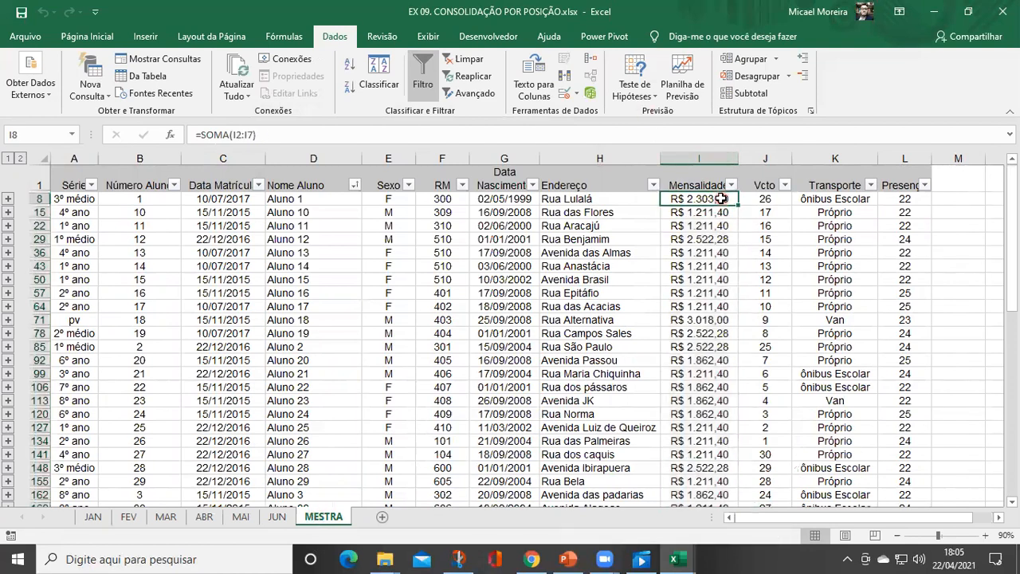
key(ctrl+shift+Down)
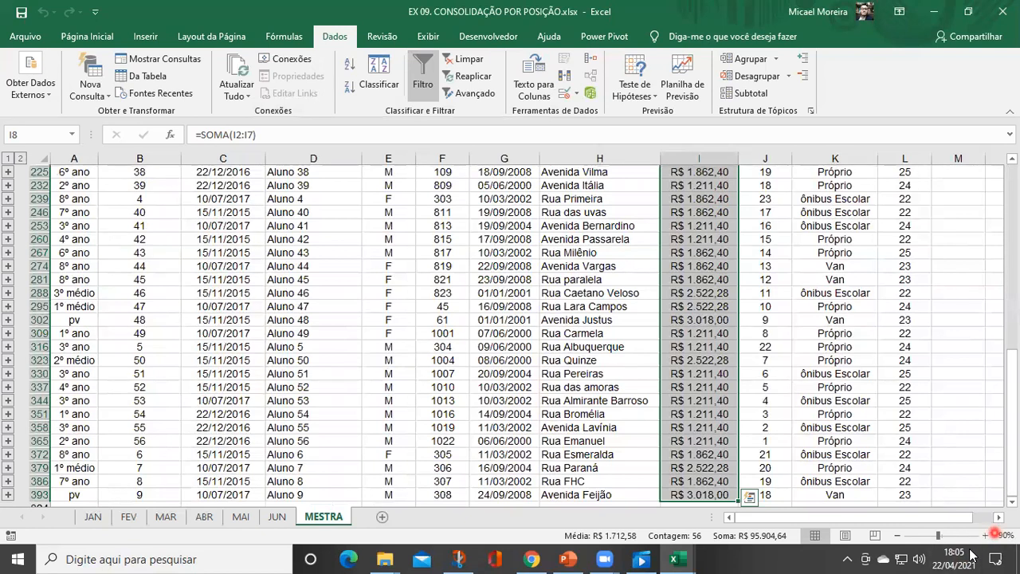
click(605, 559)
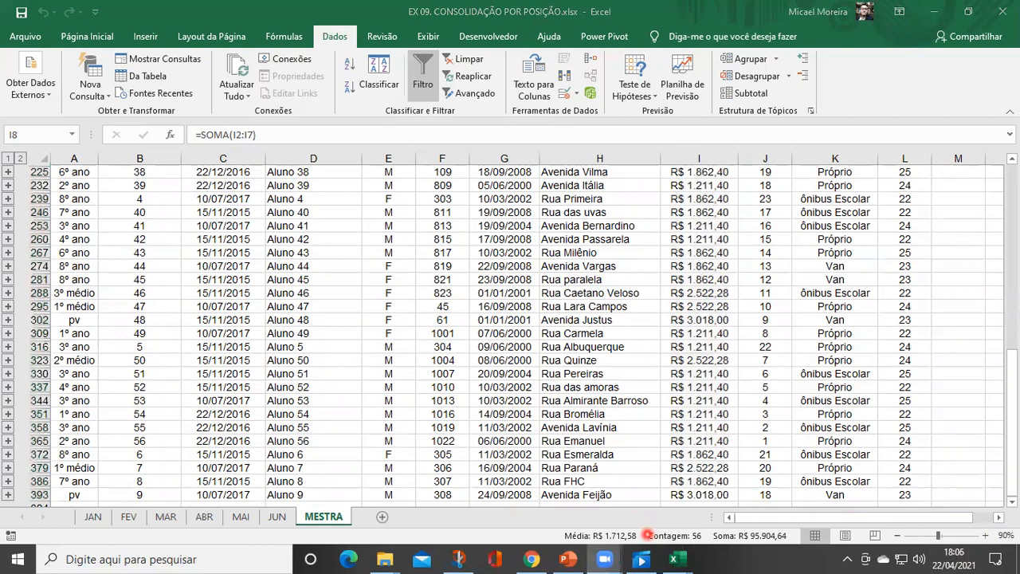
click(1011, 399)
drag(1011, 399, 1011, 165)
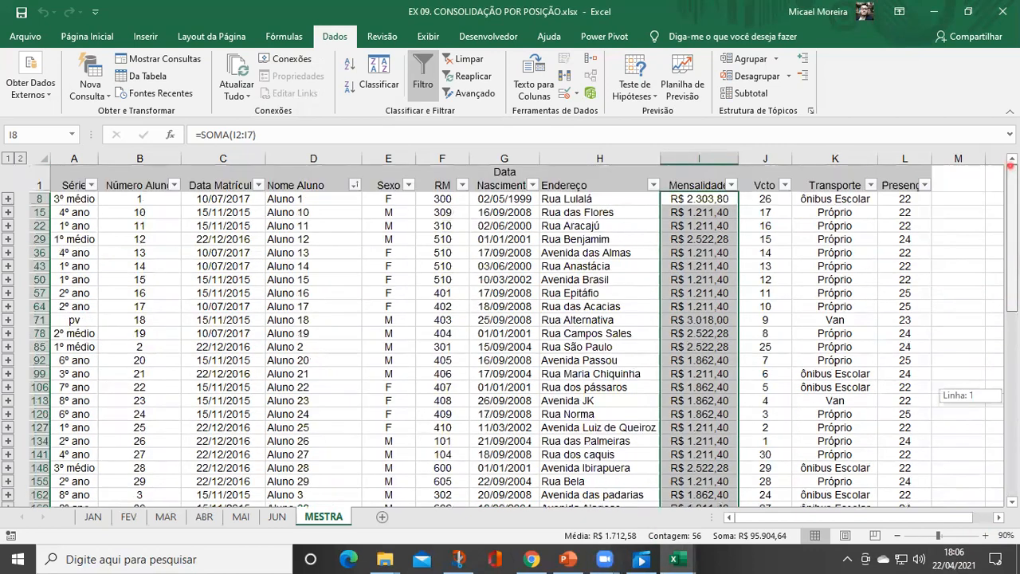
Step: Expand and collapse the outline groups of Aluno 1 and Aluno 14 to inspect their linked monthly Mensalidade values
click(8, 198)
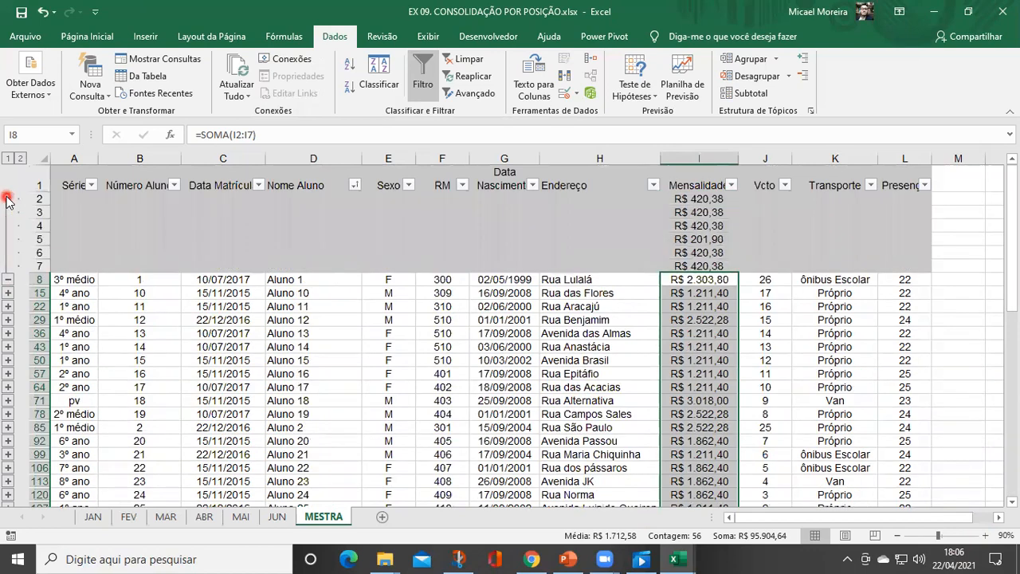
click(8, 279)
click(8, 267)
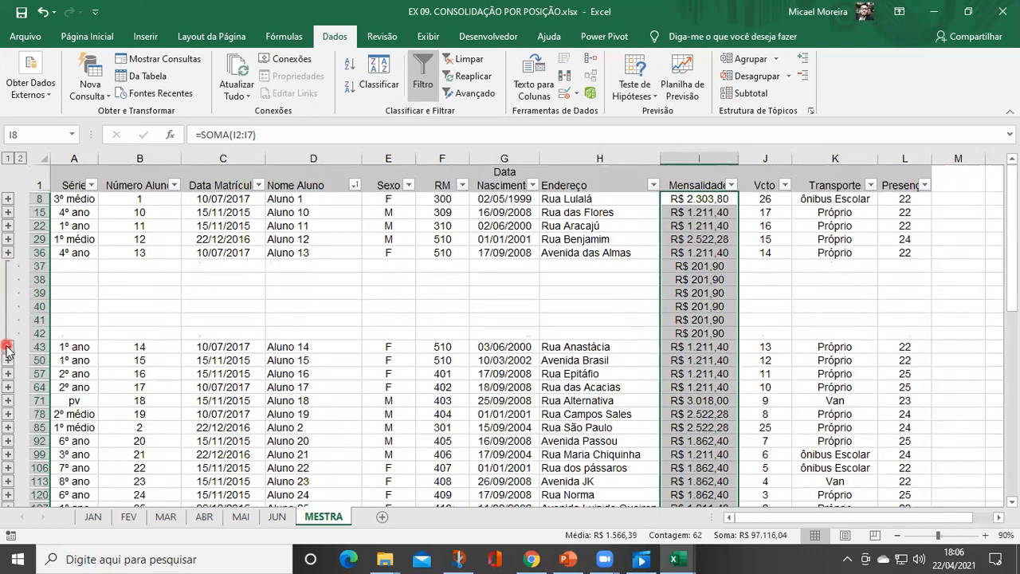
click(8, 347)
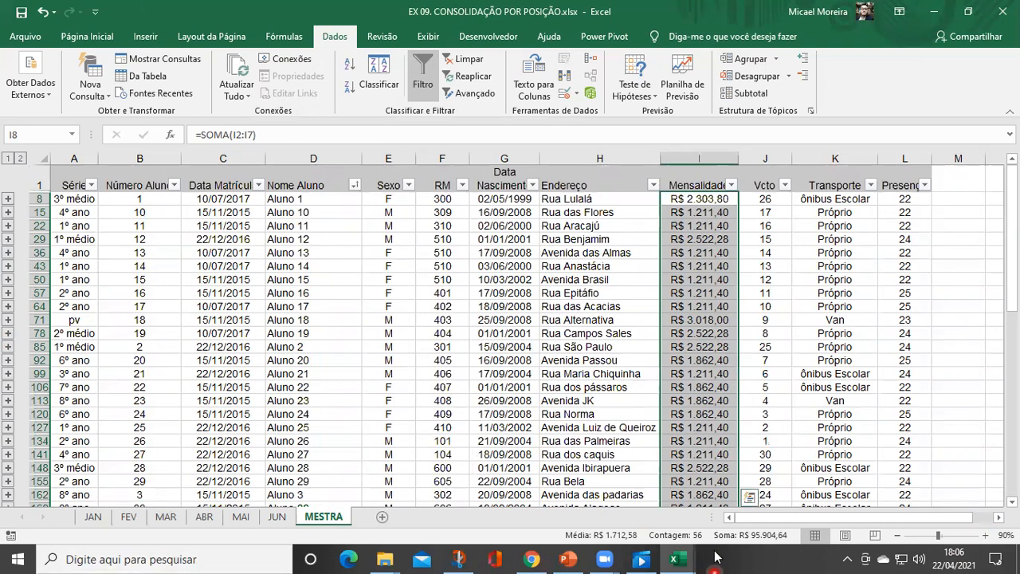
Step: Switch to the workbook EX 09.1 CONSOLIDAÇÃO POR CATEGORIA.xlsx and look through its Outubro, Novembro, Dezembro and CONSOLIDAÇÃO sheets
click(682, 558)
click(611, 496)
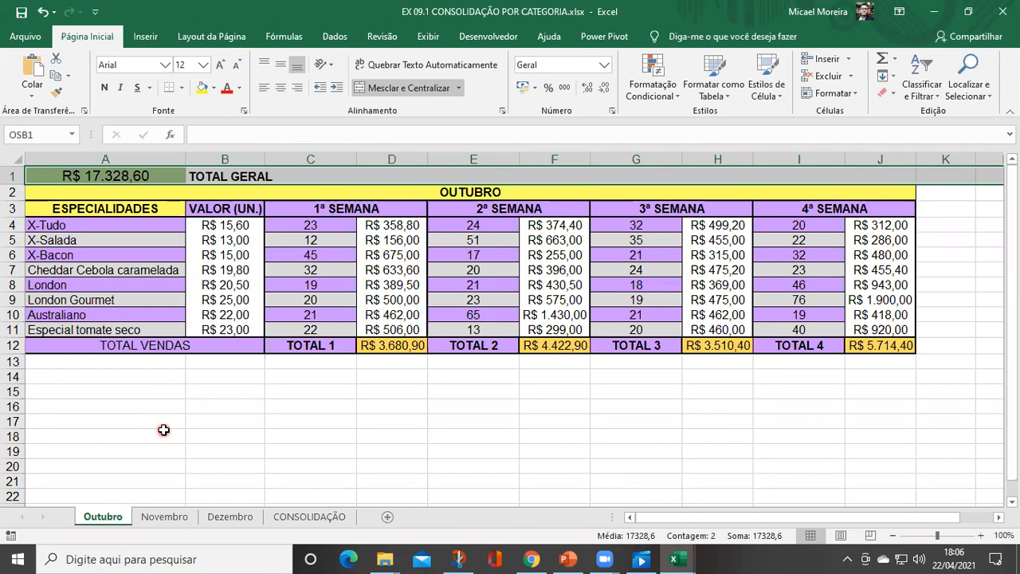
click(151, 516)
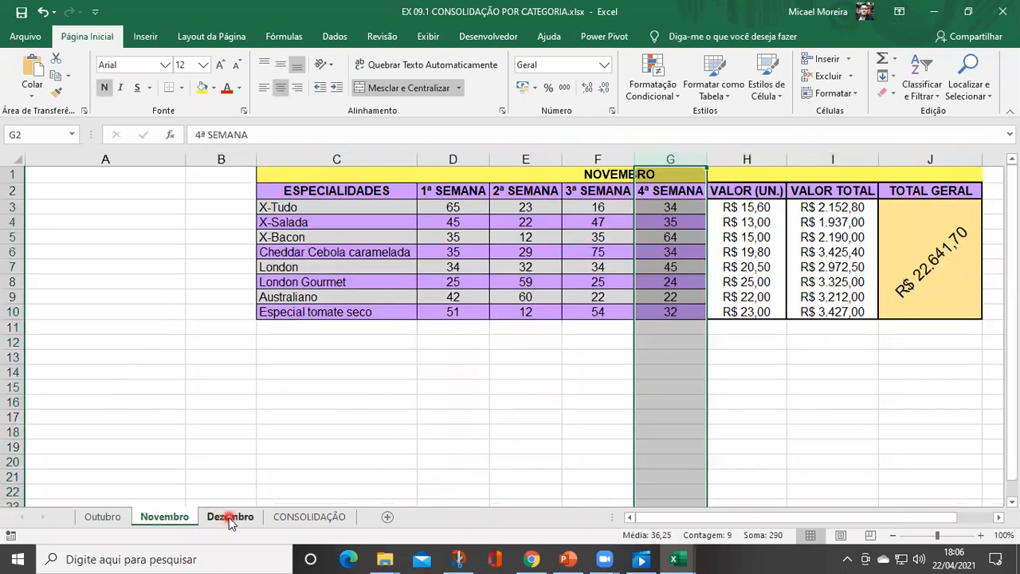
click(230, 516)
click(143, 517)
click(95, 516)
click(164, 517)
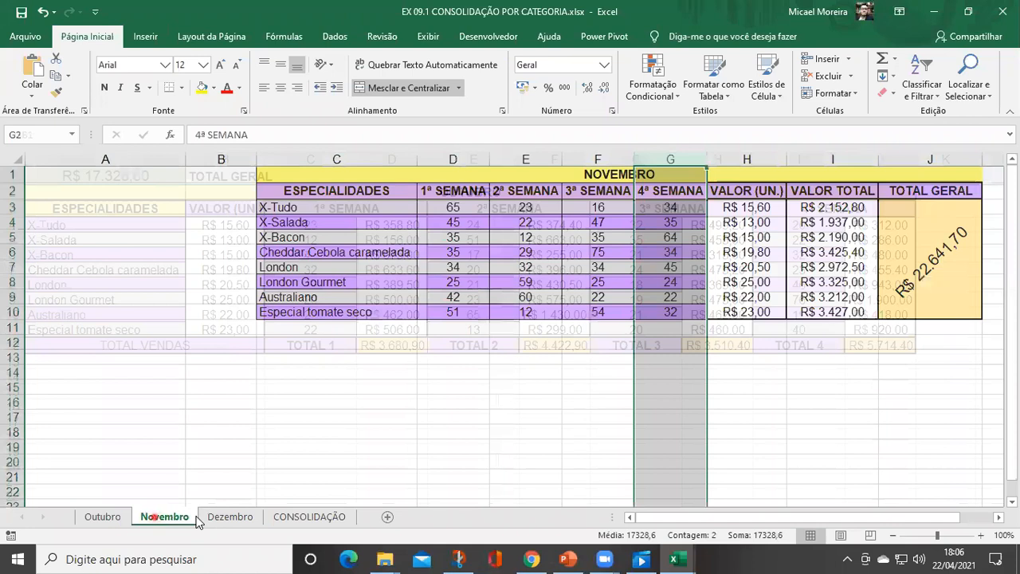
click(229, 515)
click(291, 522)
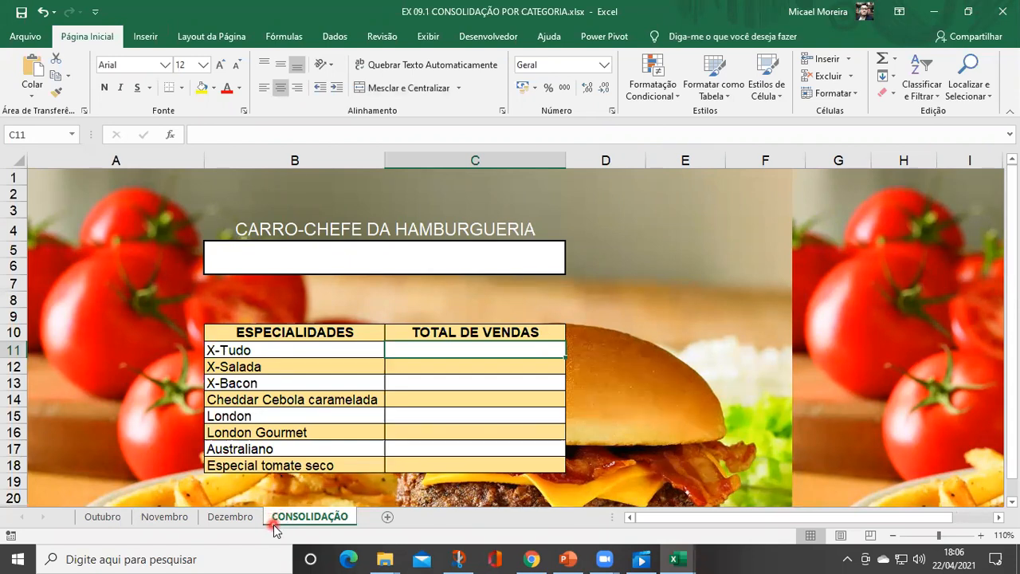
Step: Examine where the weekly sales quantities sit in the table on the Outubro sheet
click(105, 519)
drag(311, 226, 324, 330)
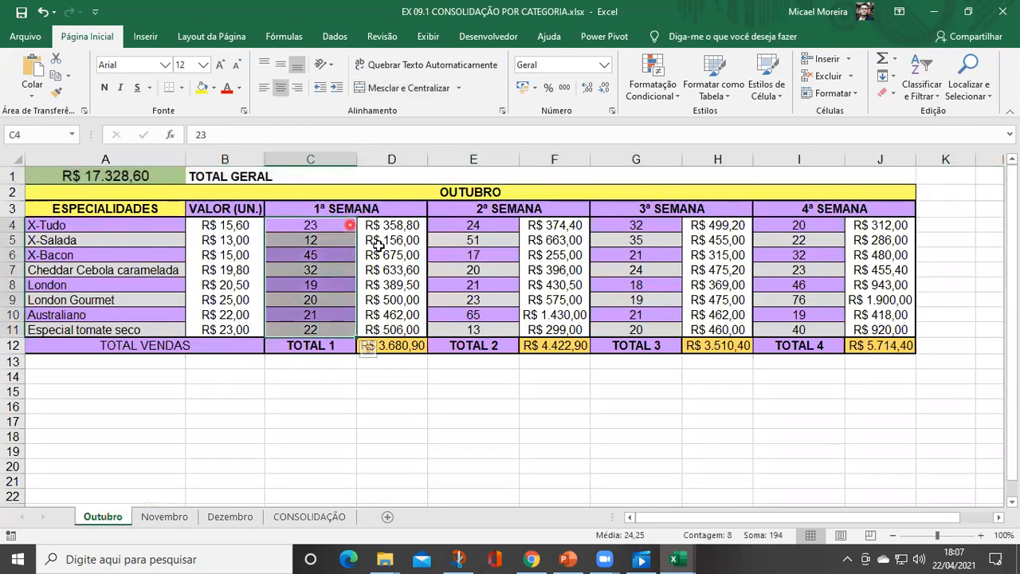
drag(460, 226, 472, 284)
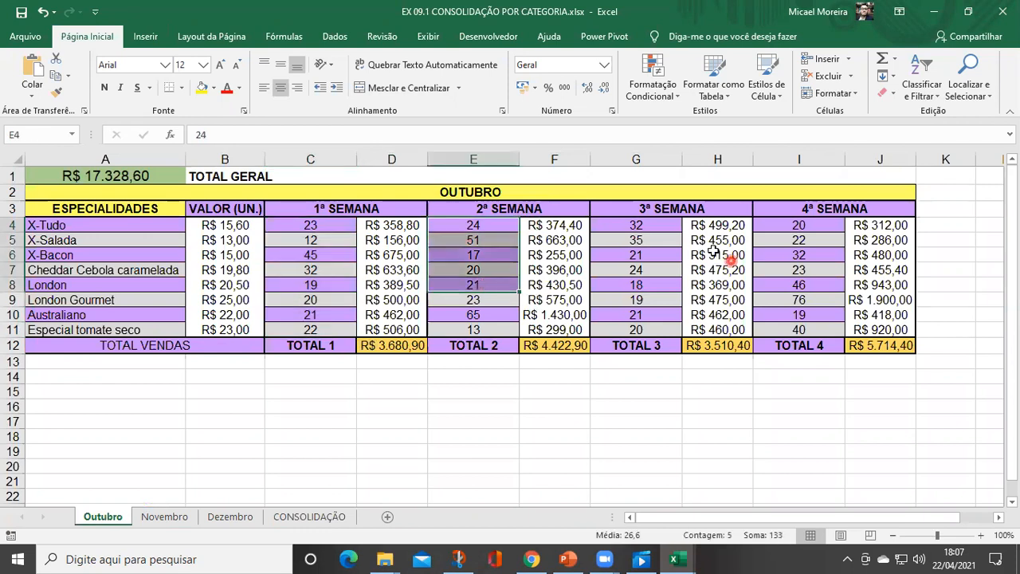
drag(662, 223, 659, 301)
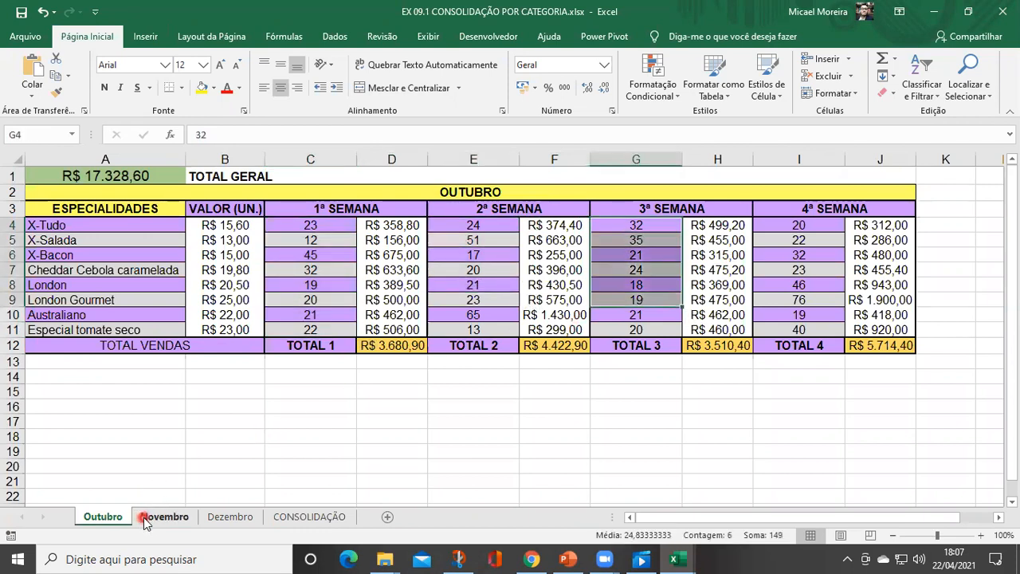
Step: Compare the layout of the weekly quantity columns on the Novembro and Dezembro sheets
click(148, 518)
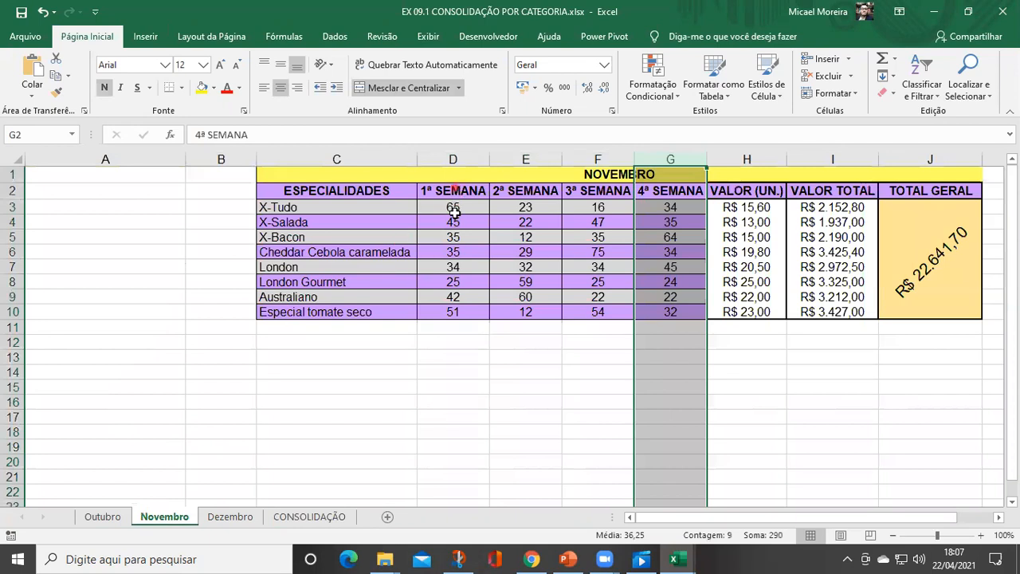
drag(455, 207, 485, 315)
drag(526, 191, 540, 314)
drag(590, 213, 596, 224)
drag(669, 207, 671, 269)
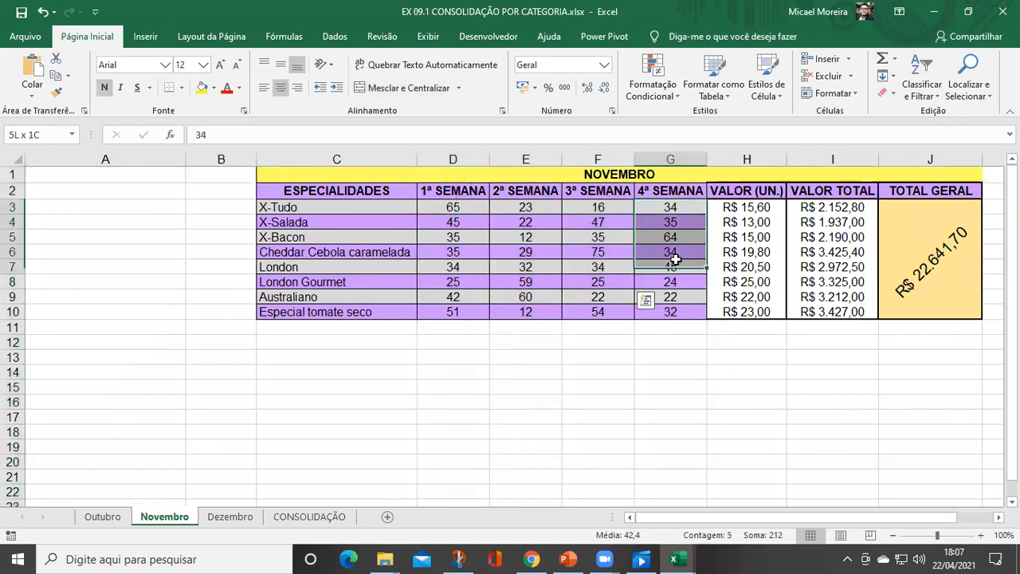
click(231, 516)
drag(462, 250, 533, 371)
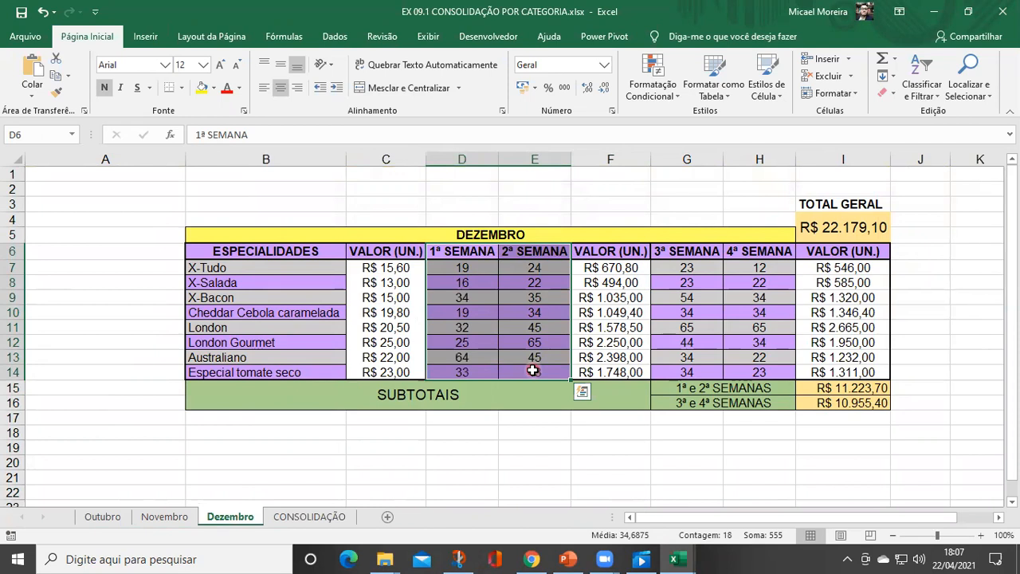
Step: Return to the Outubro sheet and select the 1ª SEMANA quantities in C4:C11
click(81, 522)
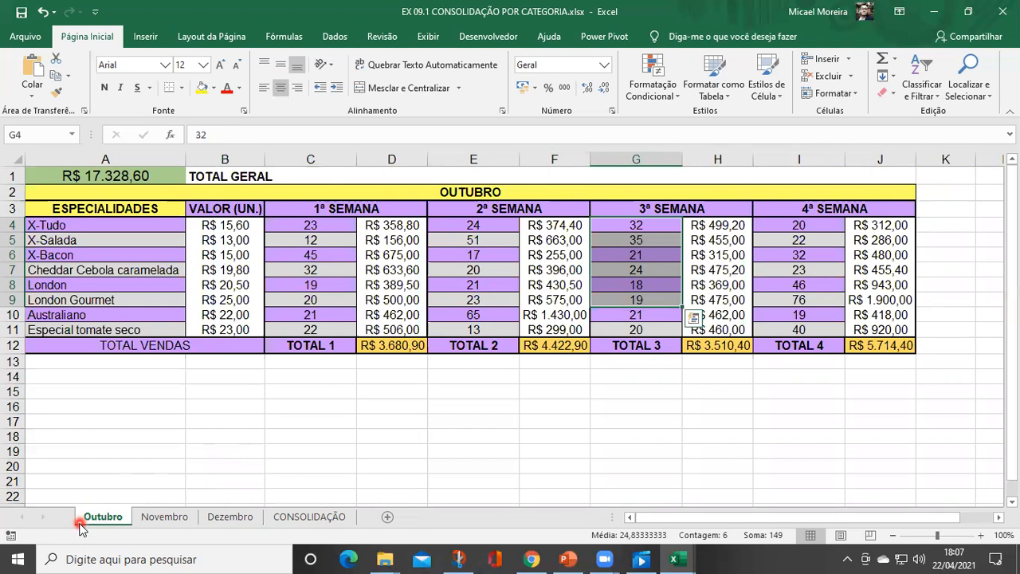
click(80, 521)
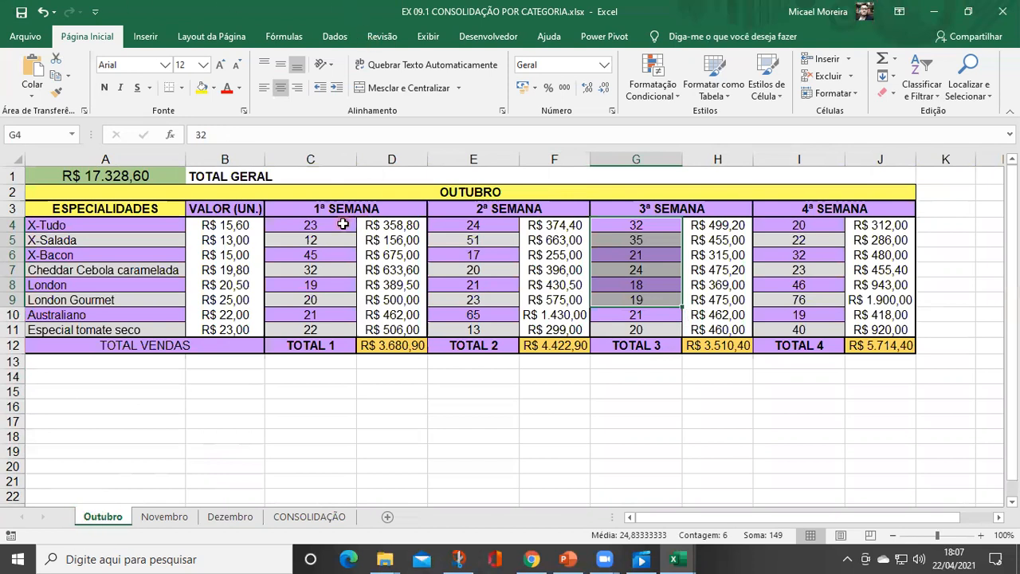
drag(333, 221, 323, 337)
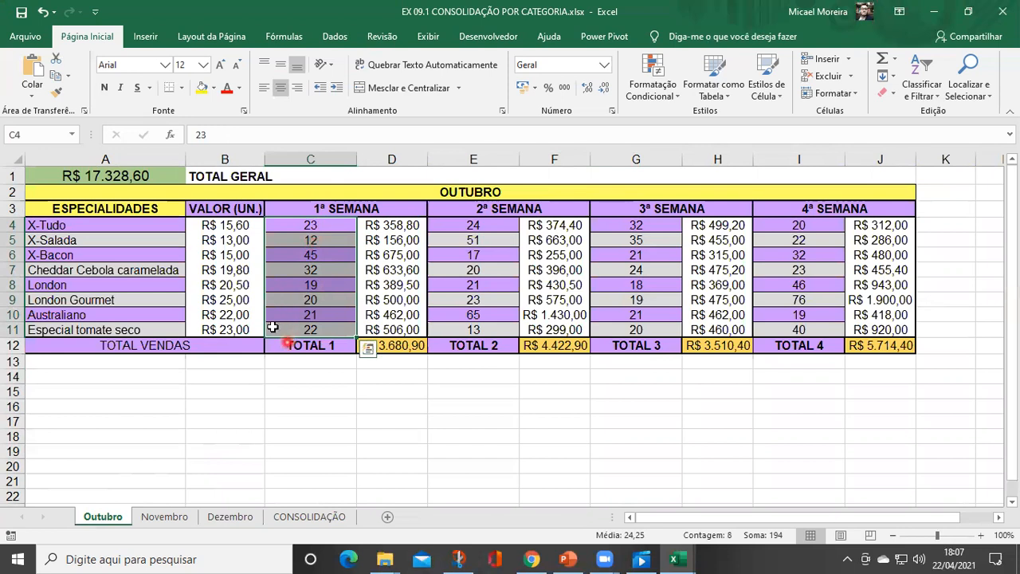
Step: Name the 1ª SEMANA quantities in C4:C11 outubro1 and reselect the range to check its name
click(46, 136)
key(BackSpace)
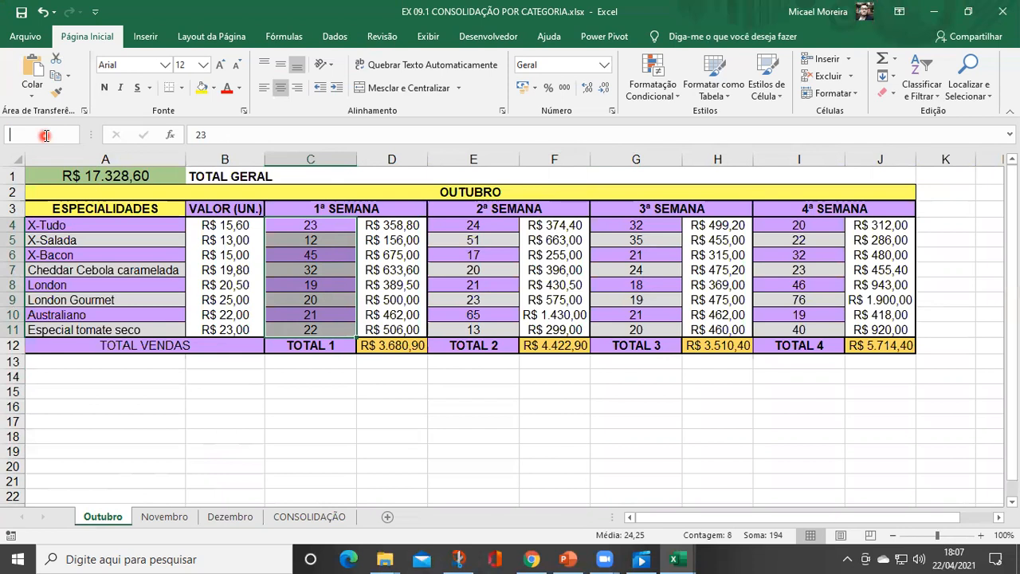
text(Ou)
key(BackSpace)
key(BackSpace)
text(O)
key(BackSpace)
text(outubro1)
key(Return)
click(239, 444)
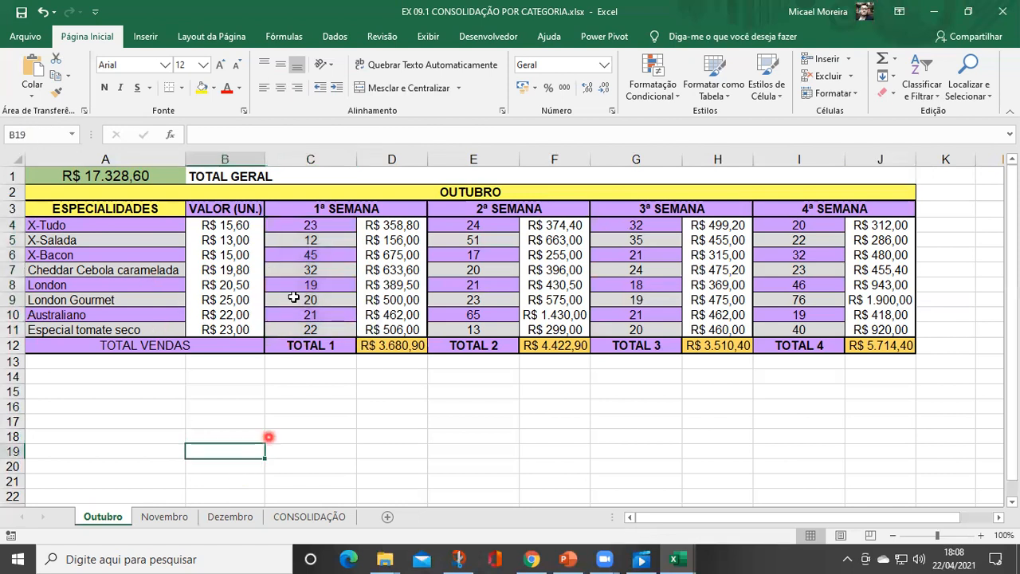
drag(327, 225, 326, 328)
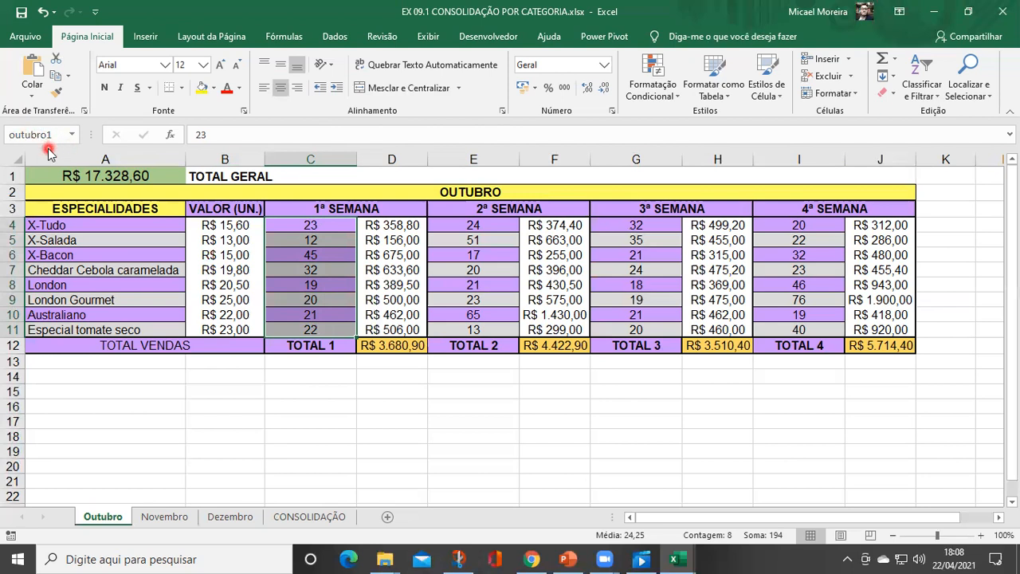
Step: Name the 2ª SEMANA quantities in E4:E11 as the second outubro range and reselect them to check the name
drag(471, 225, 473, 327)
click(50, 137)
key(BackSpace)
text(outubro)
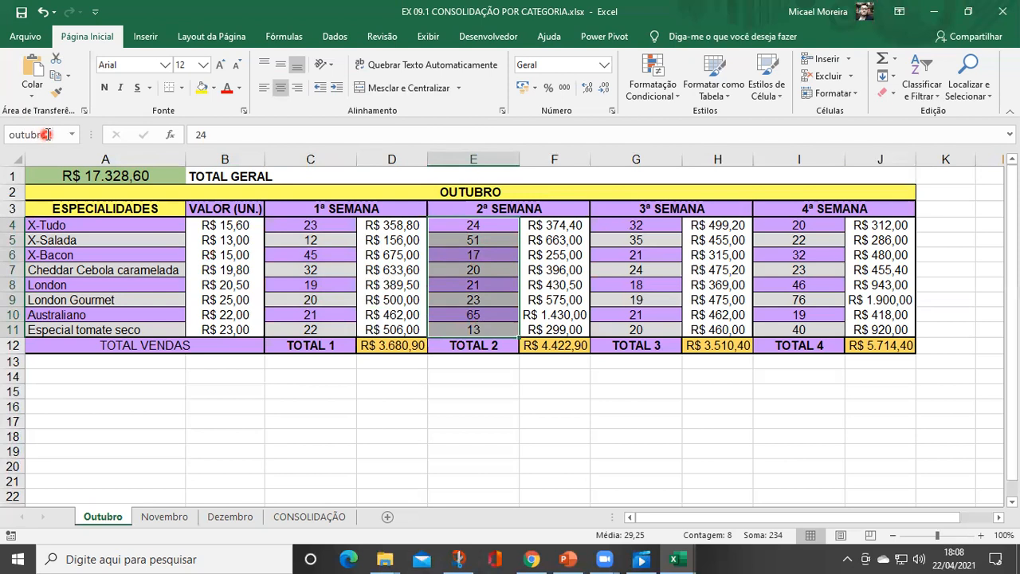
key(Return)
click(555, 315)
drag(474, 230, 477, 327)
Step: Name the 3ª SEMANA quantities in G4:G11 outubro3
drag(636, 227, 635, 330)
click(42, 135)
text(outub)
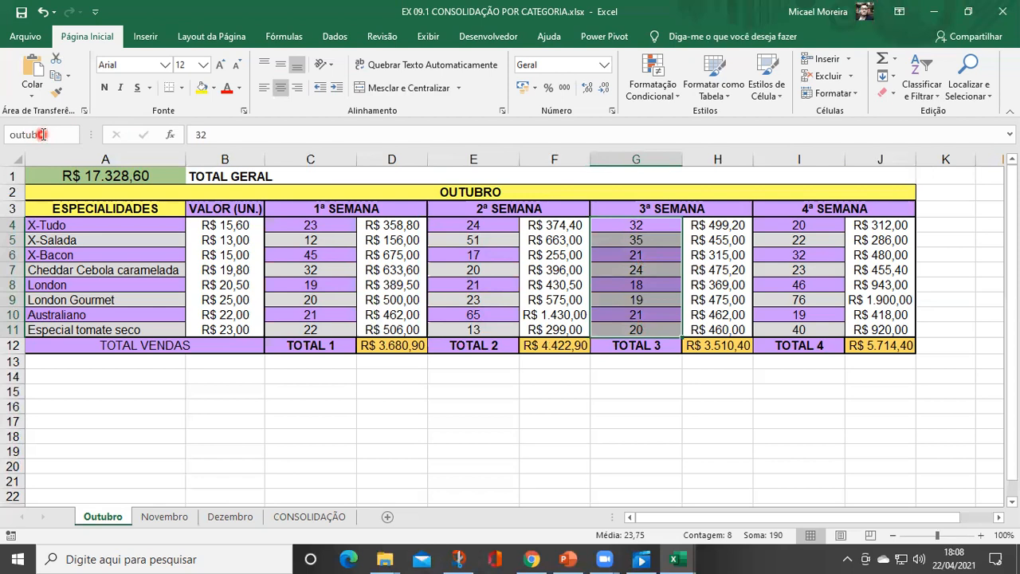
text(ro3)
key(Return)
Step: Name the 4ª SEMANA quantities in I4:I11 outubro4 and recheck the weekly ranges on the Outubro sheet
drag(797, 225, 800, 329)
click(54, 137)
text(outubro)
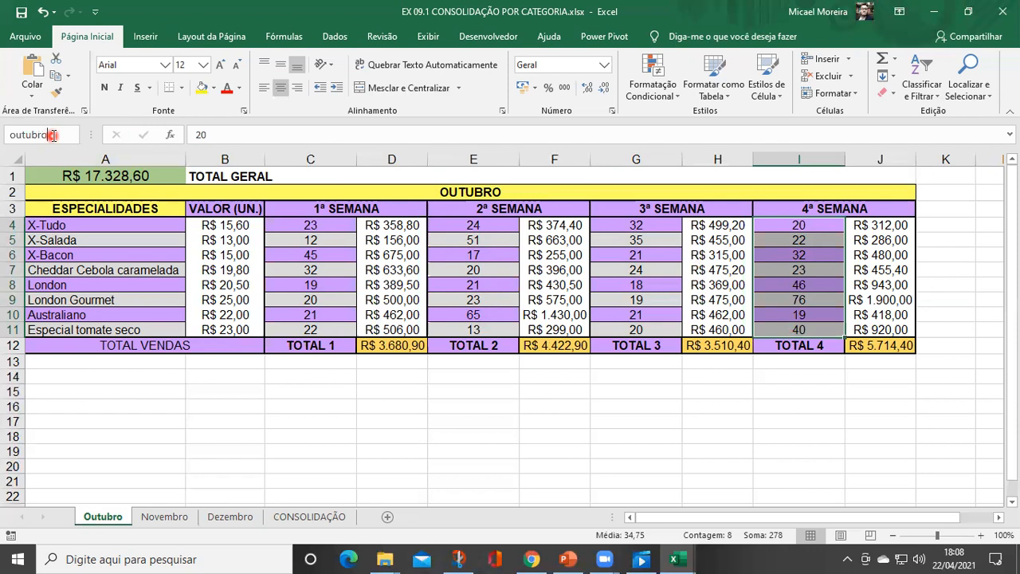
text(4)
key(Return)
drag(309, 229, 311, 329)
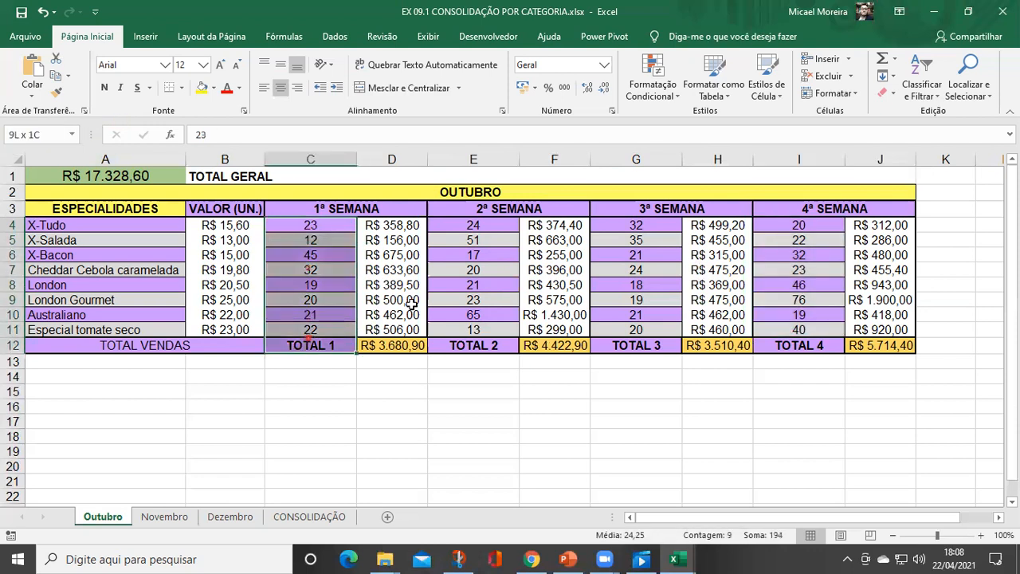
drag(474, 226, 476, 329)
drag(799, 225, 794, 328)
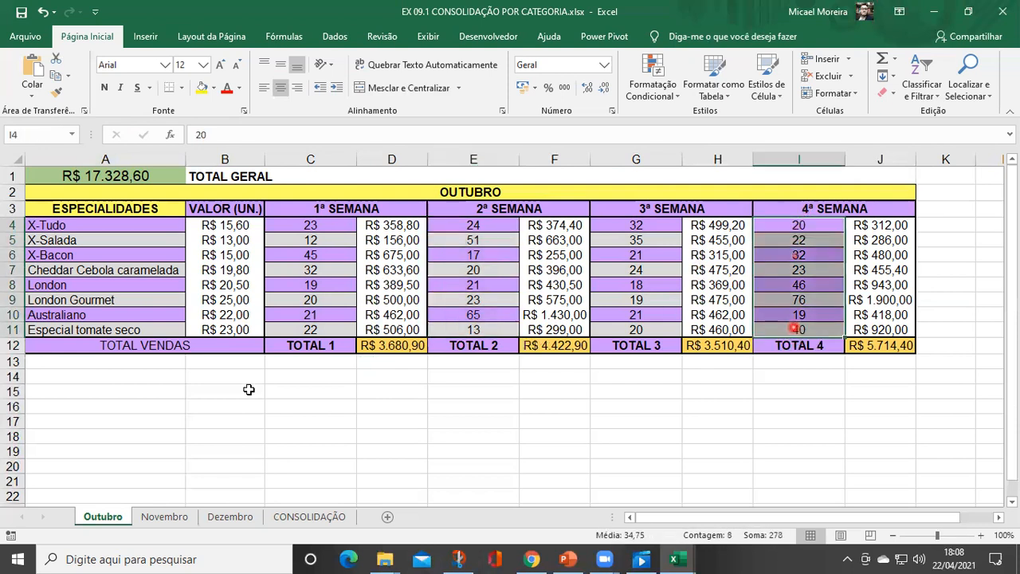
Step: On the Novembro sheet, name the 1ª SEMANA quantities in D3:D10 novembro1
click(159, 517)
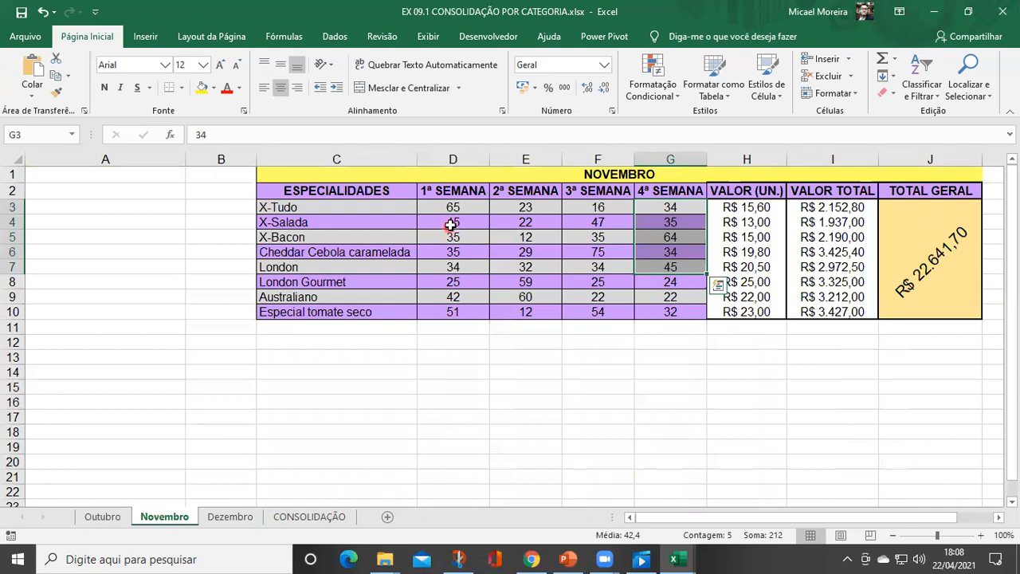
drag(453, 206, 456, 311)
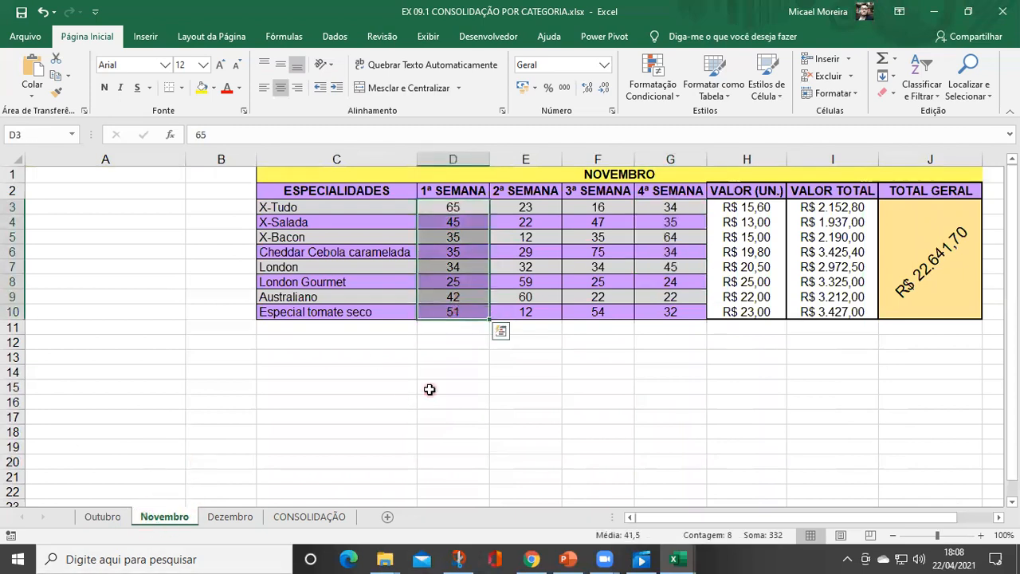
drag(526, 207, 527, 282)
click(632, 225)
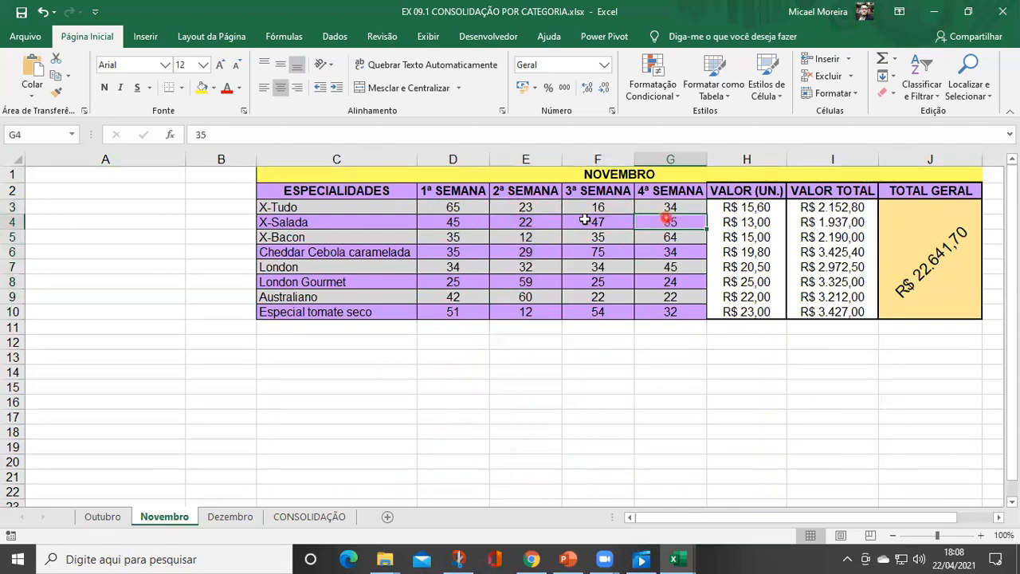
drag(453, 207, 456, 312)
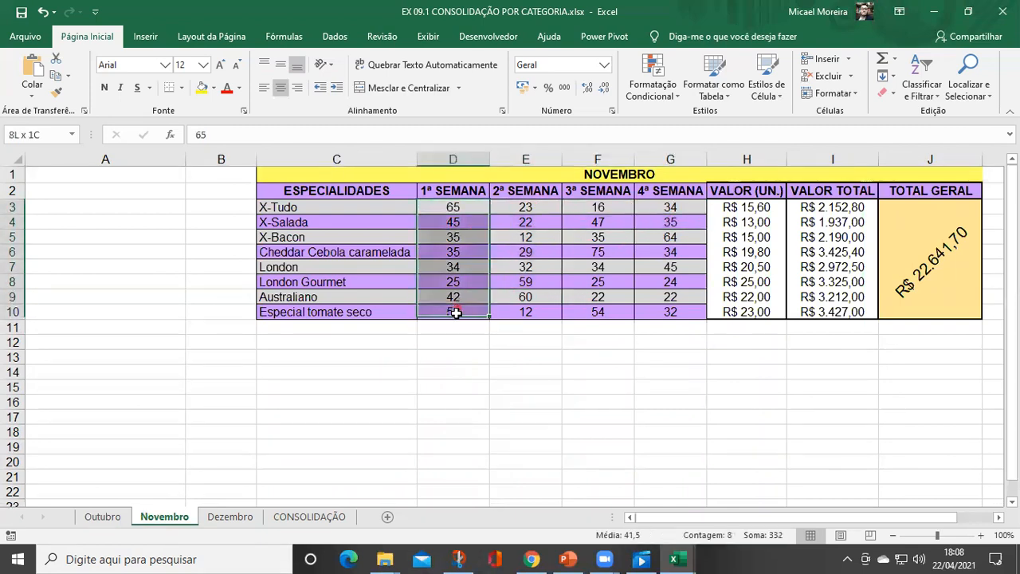
click(47, 134)
text(n)
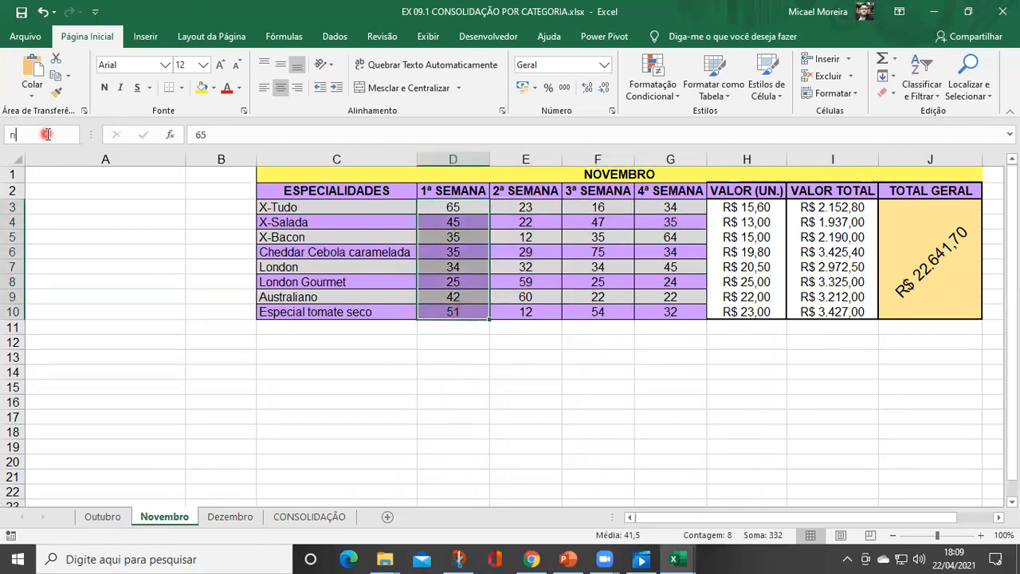
text(ovembro1)
key(Return)
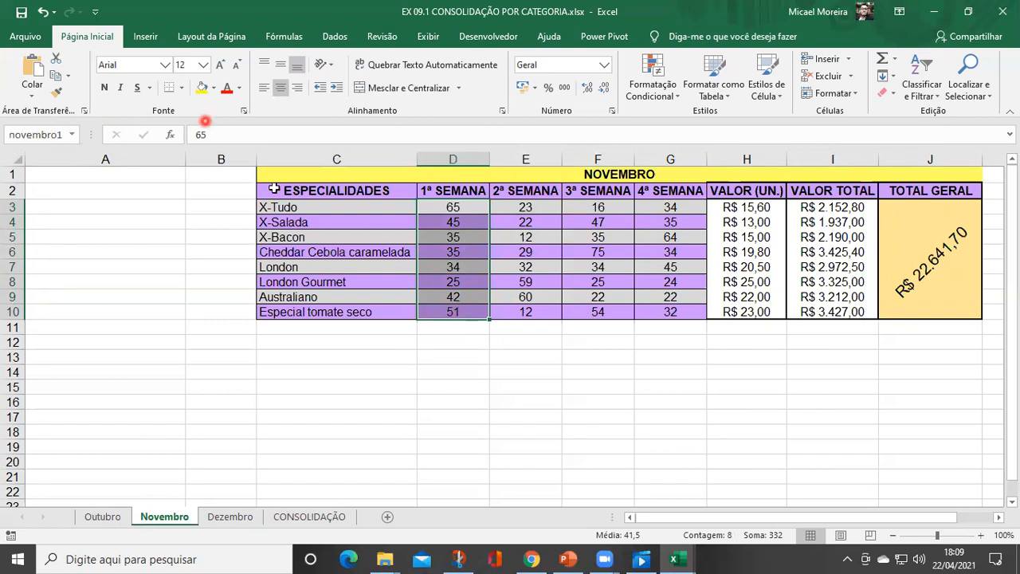
Step: Name the 2ª SEMANA quantities in E3:E10 novembro2
drag(542, 209, 536, 311)
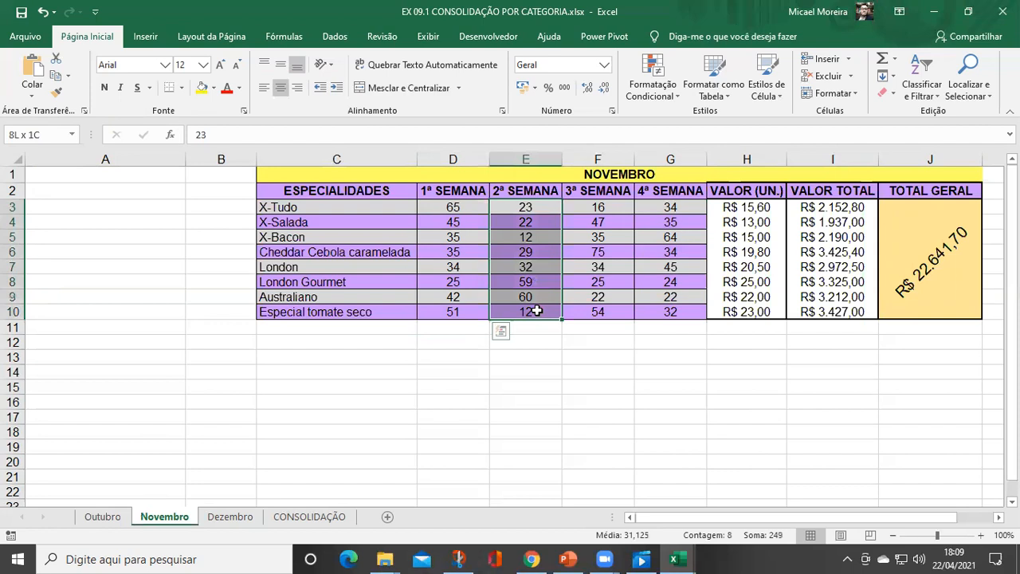
click(39, 132)
text(novembro)
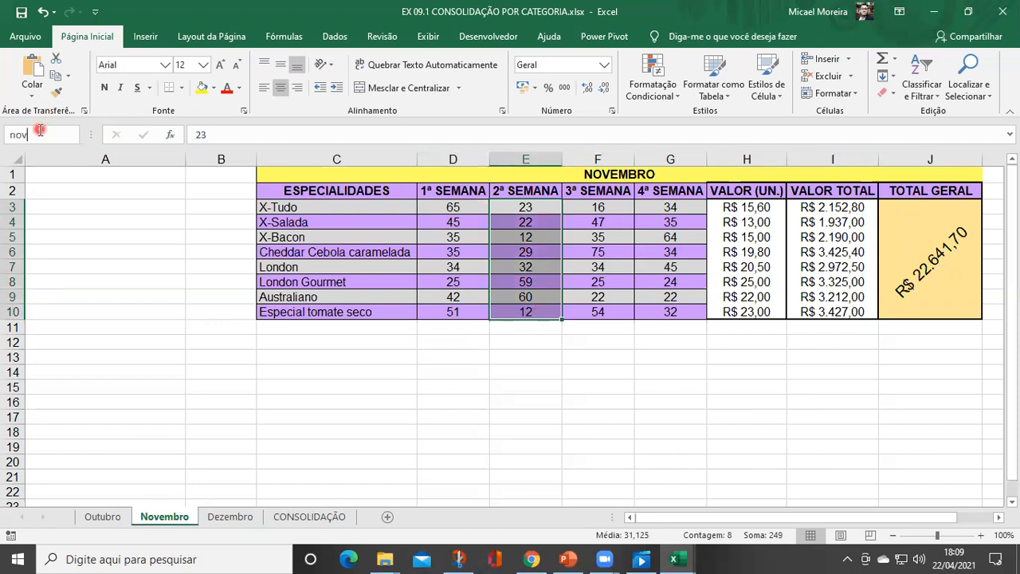
text(2)
key(Return)
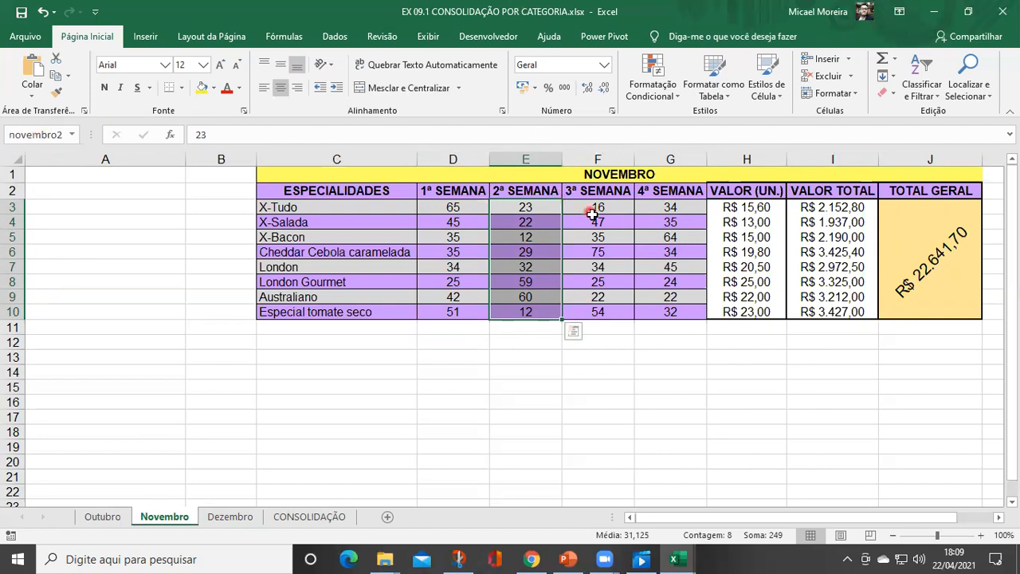
Step: Name the 3ª SEMANA quantities in F3:F10 novembro3
drag(594, 208, 597, 313)
click(36, 136)
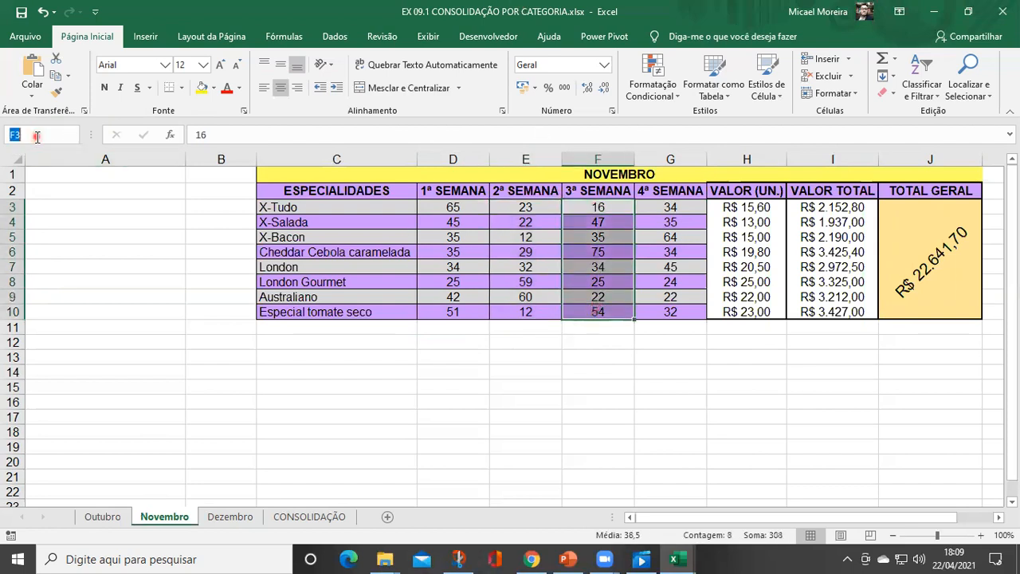
text(novembro3)
key(Return)
Step: Name the 4ª SEMANA quantities in G3:G10 novembro4 and check the names of the Novembro weekly ranges
drag(664, 207, 670, 311)
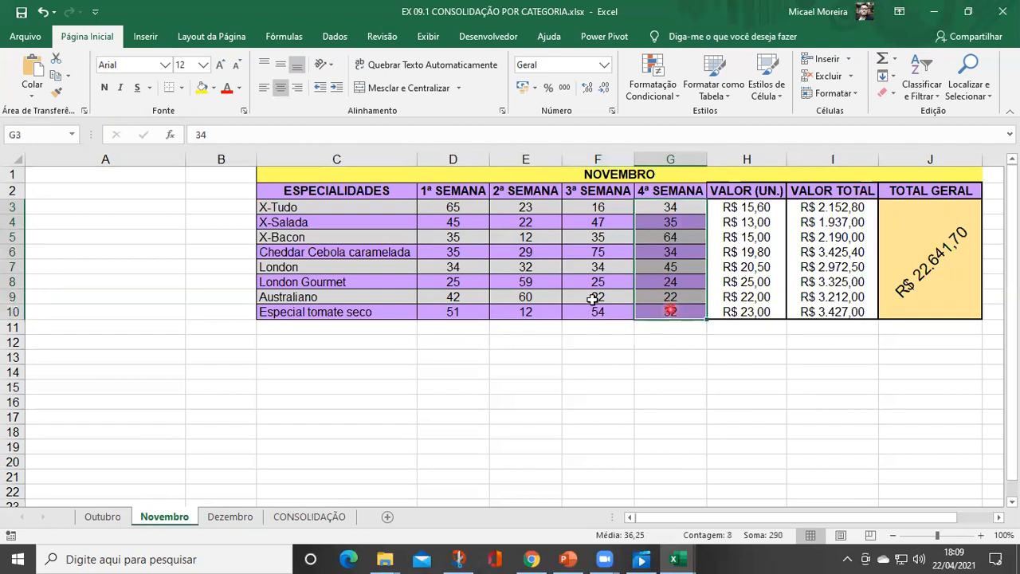
click(38, 134)
text(nove)
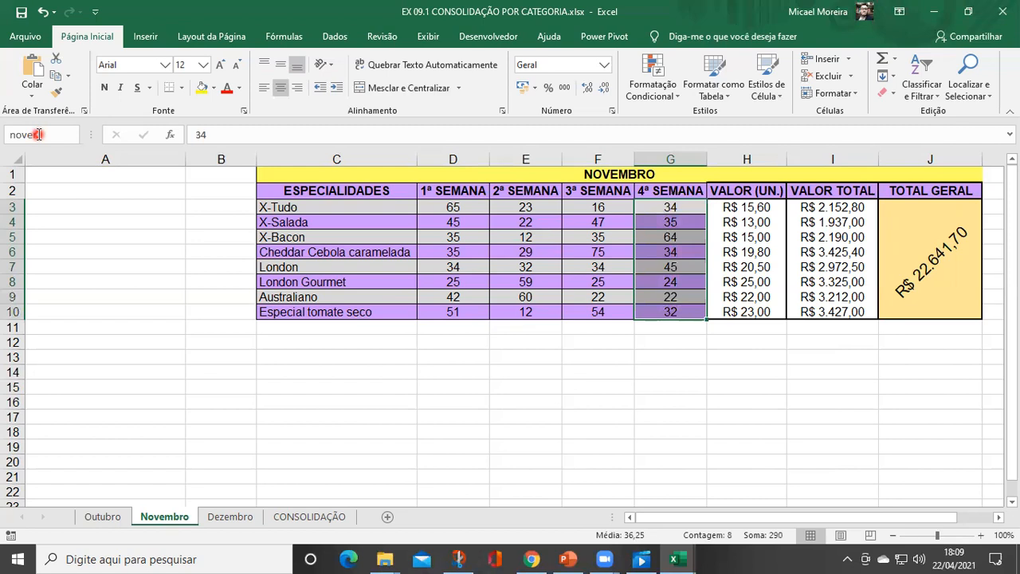
text(mbro)
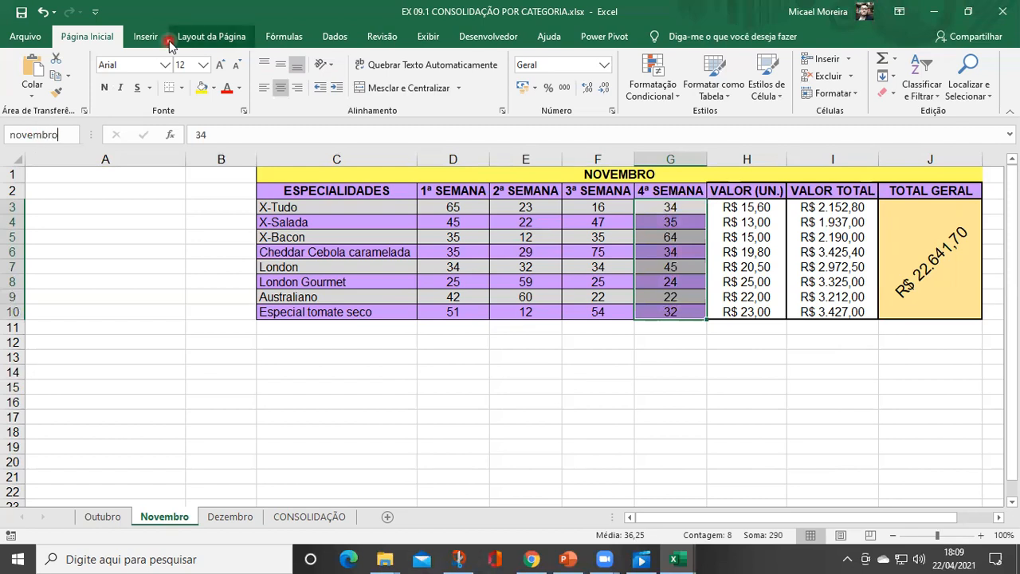
text(4)
key(Return)
drag(451, 207, 449, 312)
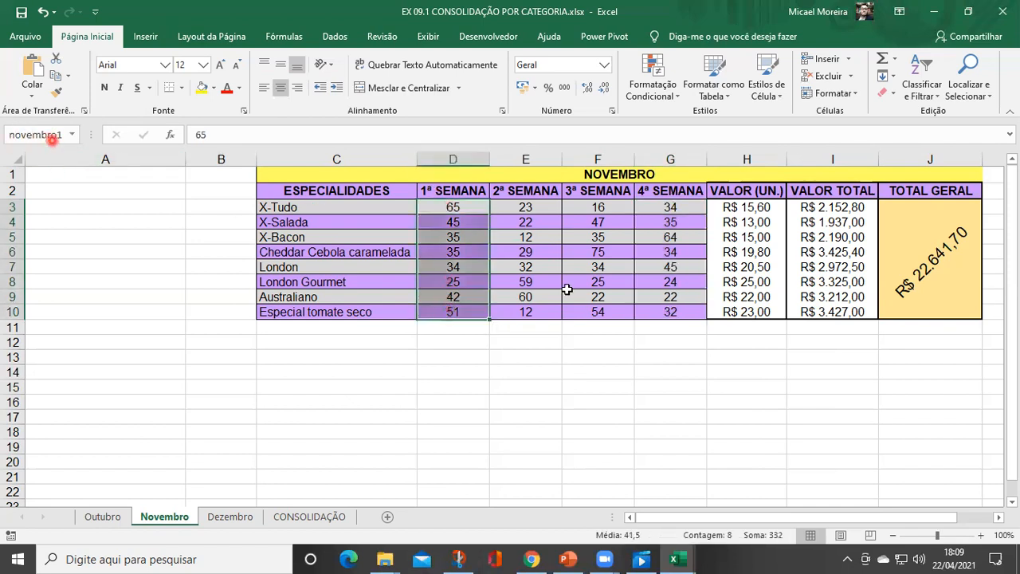
drag(589, 206, 598, 312)
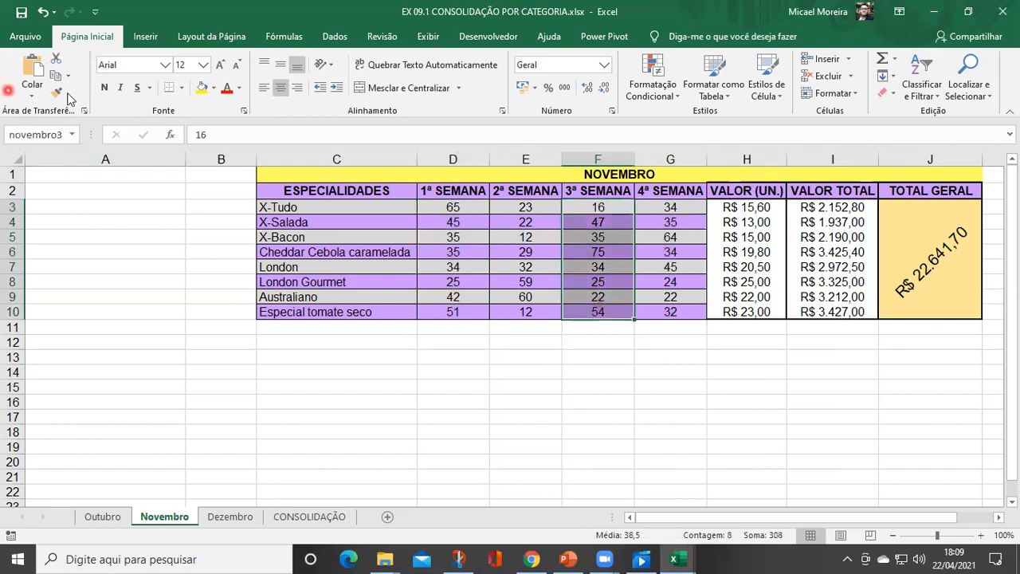
drag(679, 205, 683, 311)
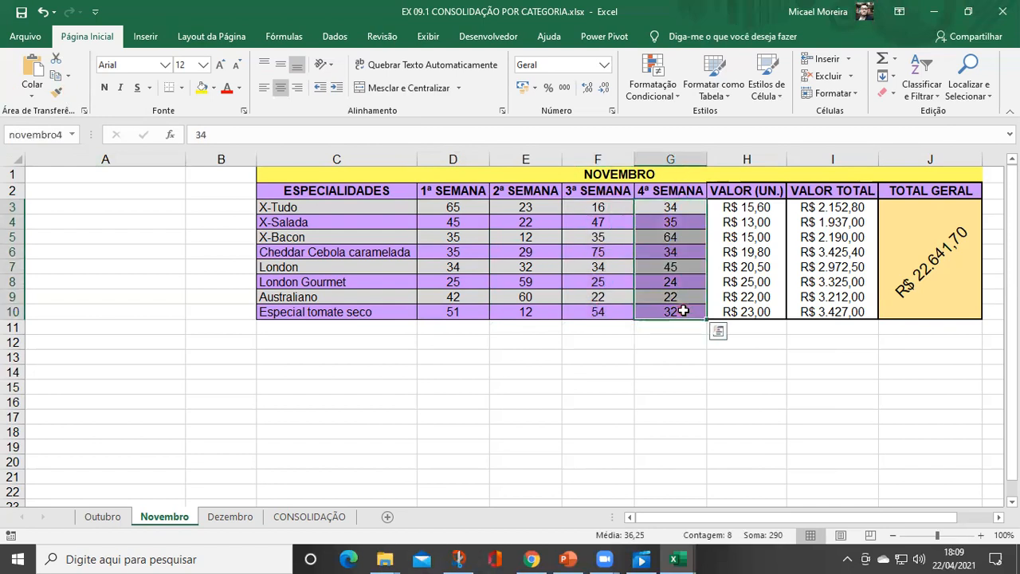
Step: On the Dezembro sheet, name the 1ª SEMANA quantities in D7:D14 dezembro1
click(243, 519)
click(456, 332)
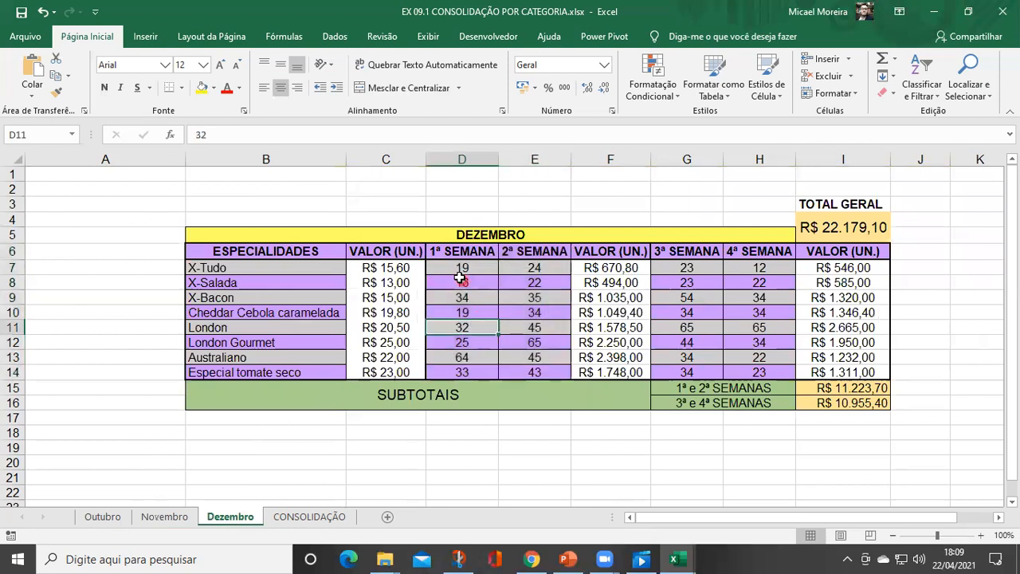
drag(459, 270, 456, 369)
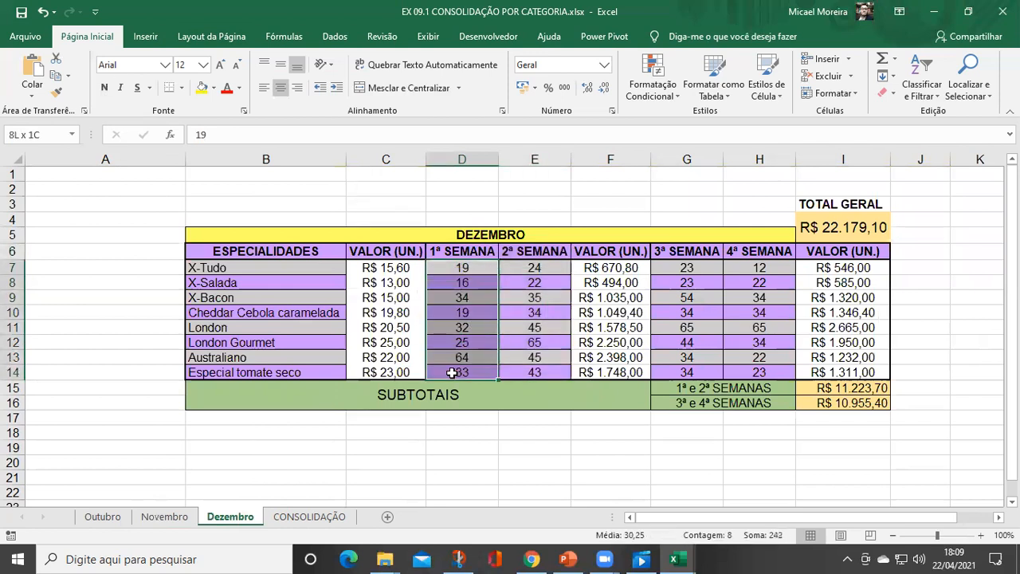
click(40, 133)
text(dezembro1)
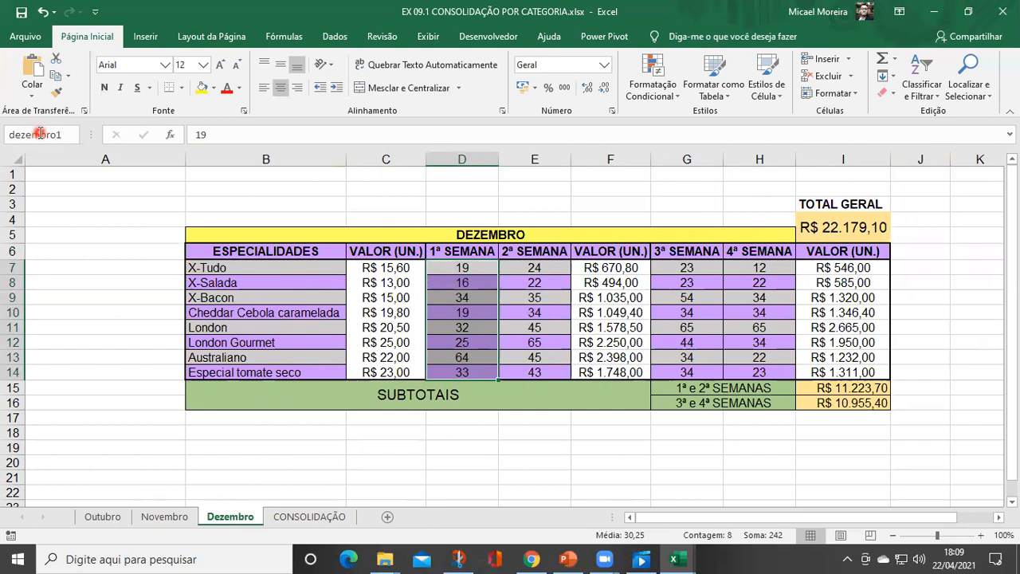
key(Return)
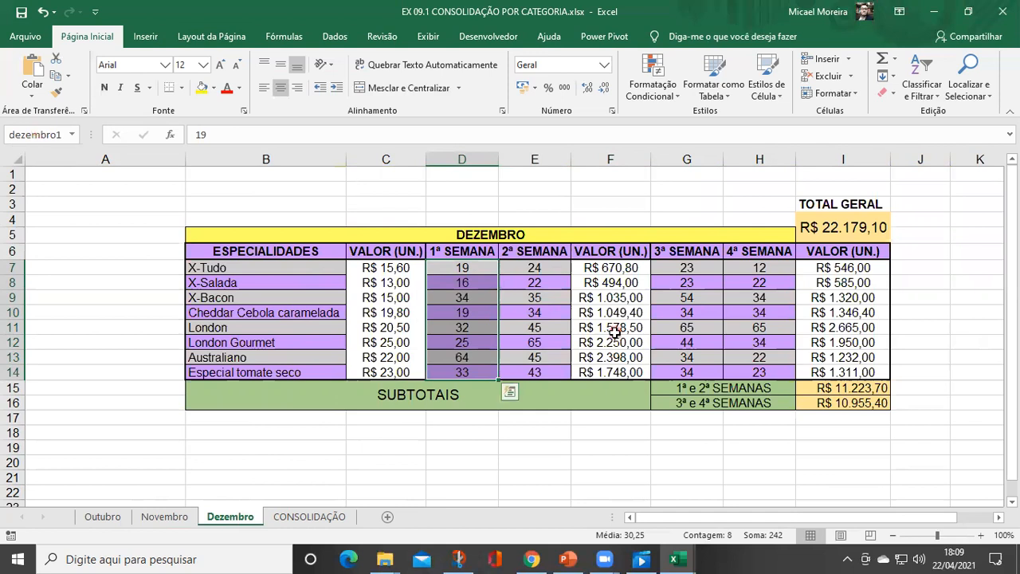
Step: Name the 2ª SEMANA quantities in E7:E14 dezembro2
drag(519, 268, 526, 373)
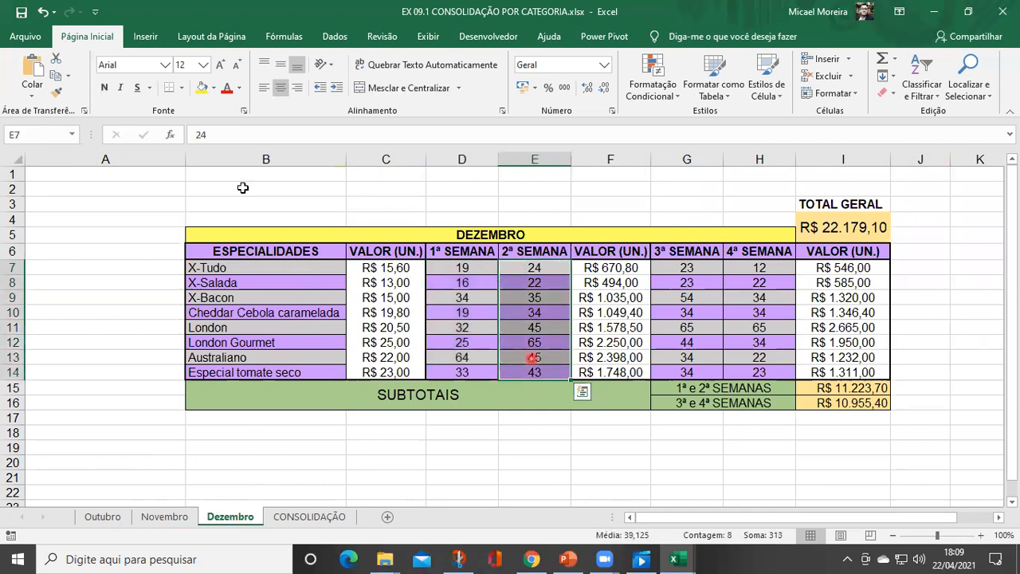
click(33, 130)
text(dez)
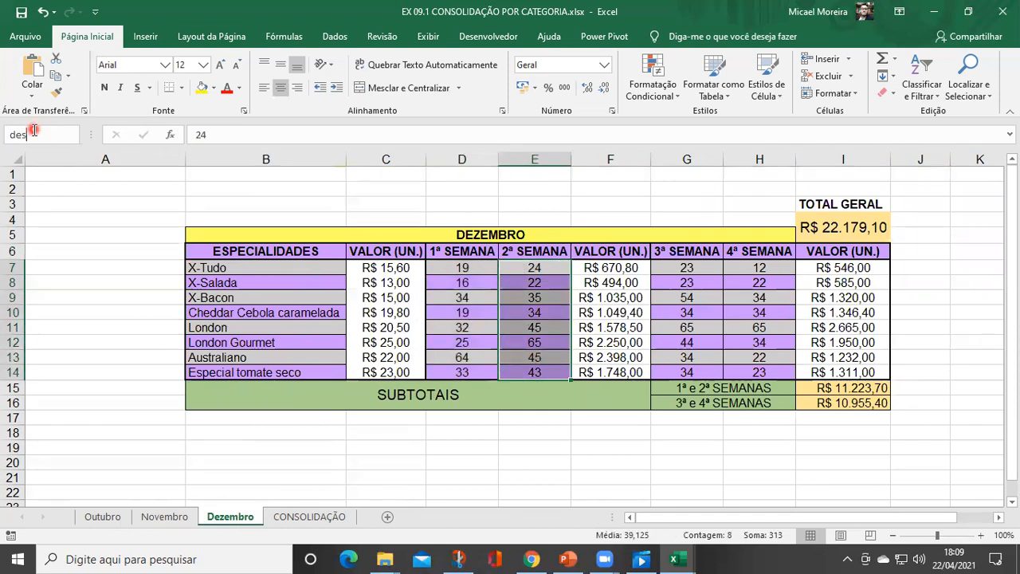
key(BackSpace)
text(zembro2)
key(Return)
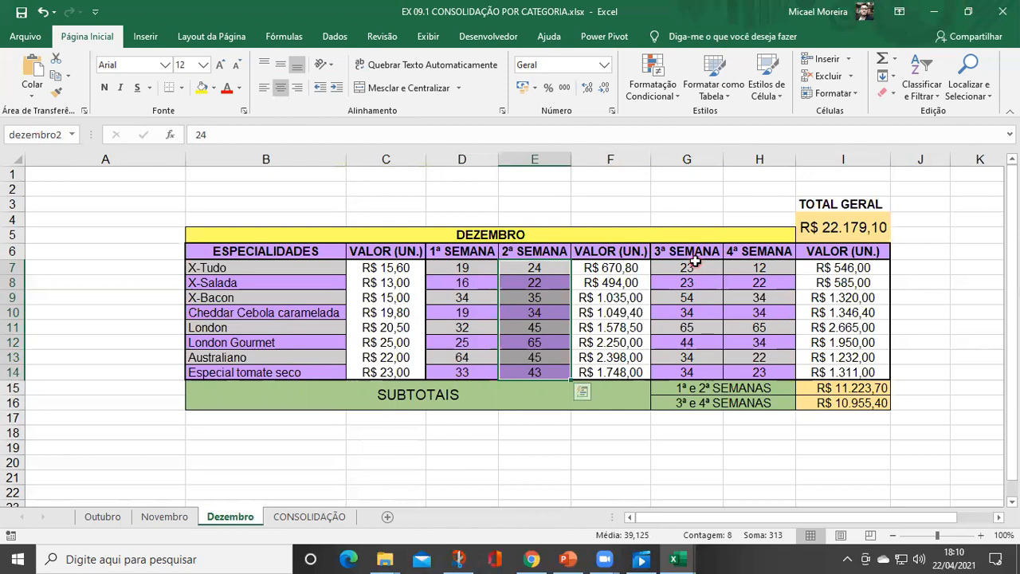
Step: Name the 3ª SEMANA quantities in G7:G14 dezembro3
drag(692, 271, 692, 373)
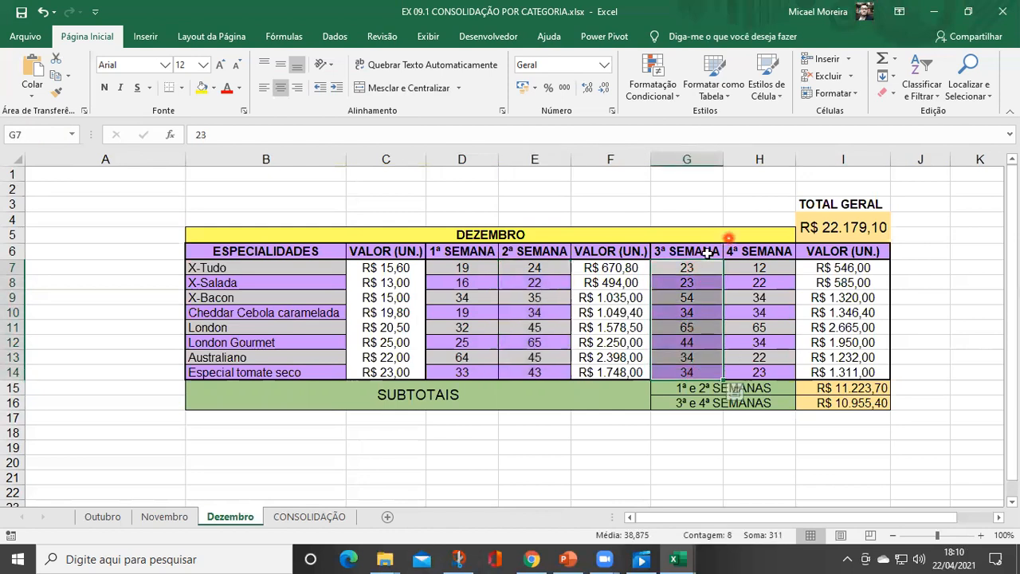
click(49, 130)
key(BackSpace)
text(de)
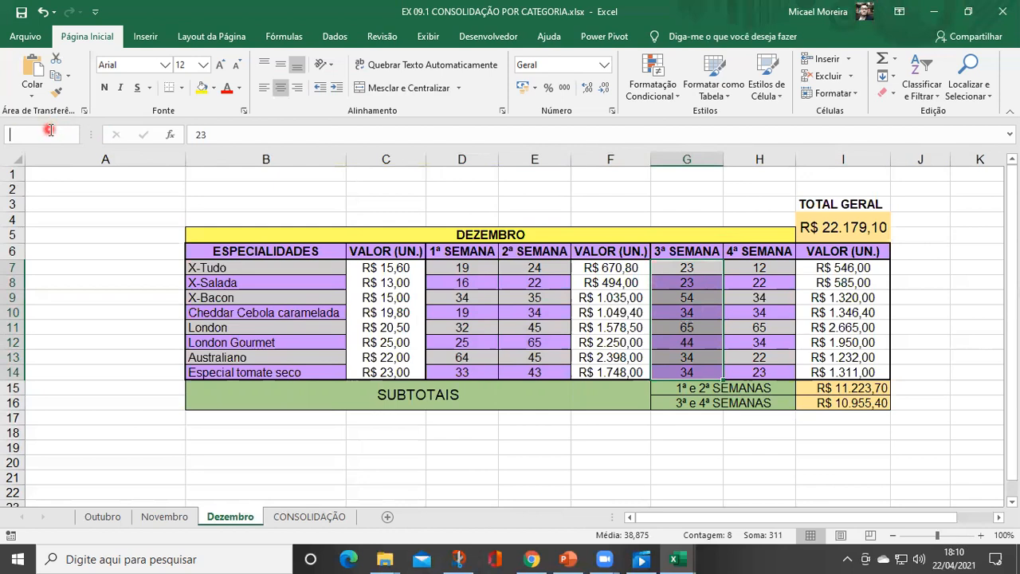
text(zembro3)
Step: Name the 4ª SEMANA quantities in H7:H14 dezembro4
drag(763, 269, 764, 373)
click(40, 133)
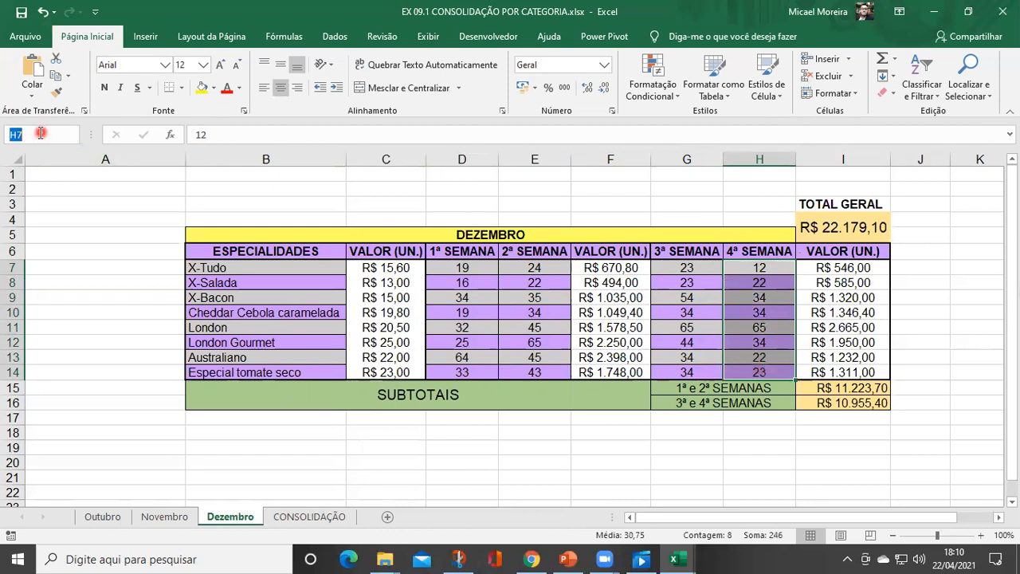
text(dezembro4)
key(Return)
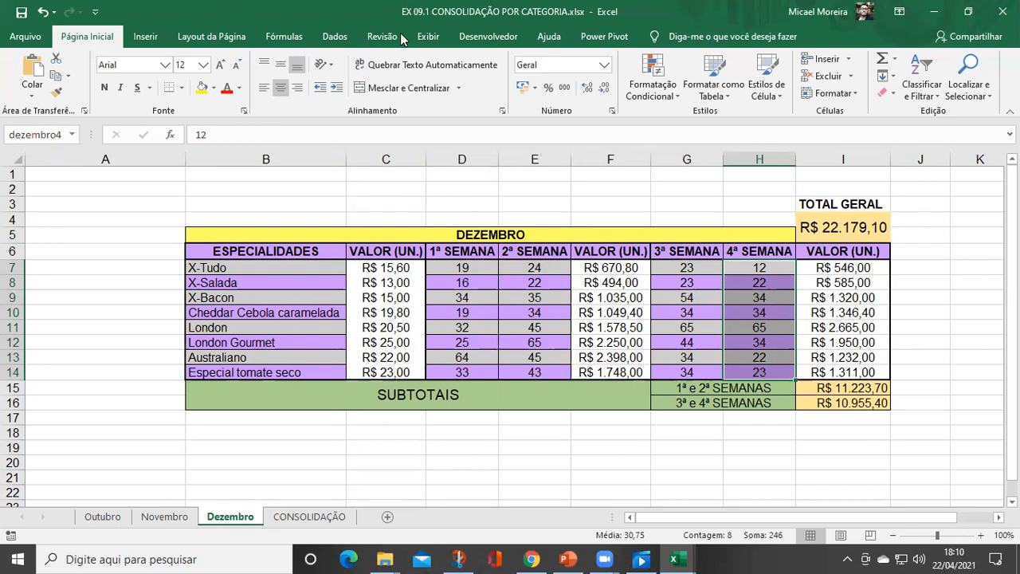
Step: Check the named 1ª and 2ª SEMANA ranges on the Dezembro sheet and the ESPECIALIDADES list on the CONSOLIDAÇÃO sheet
drag(463, 268, 466, 369)
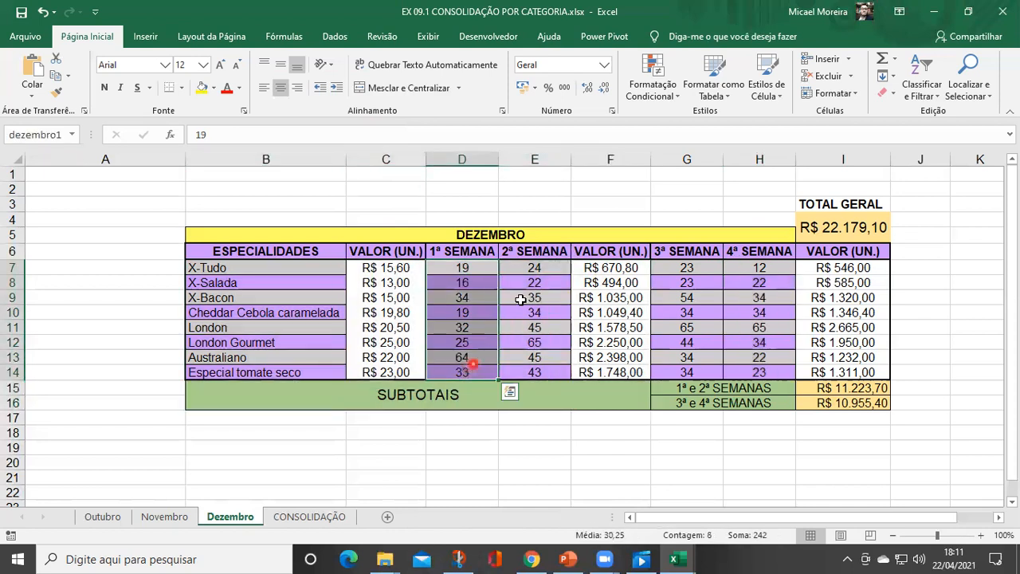
drag(535, 268, 537, 365)
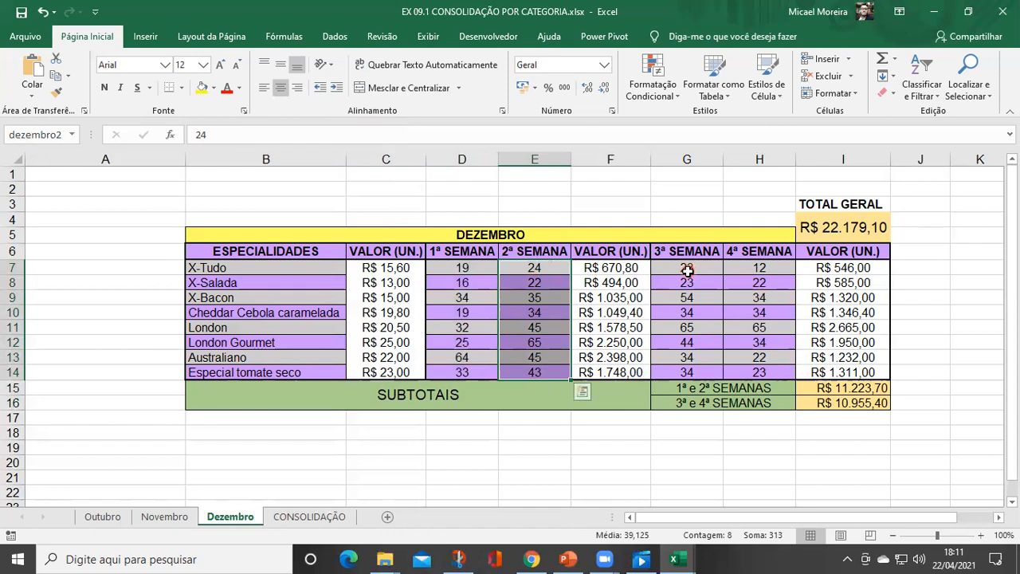
click(329, 518)
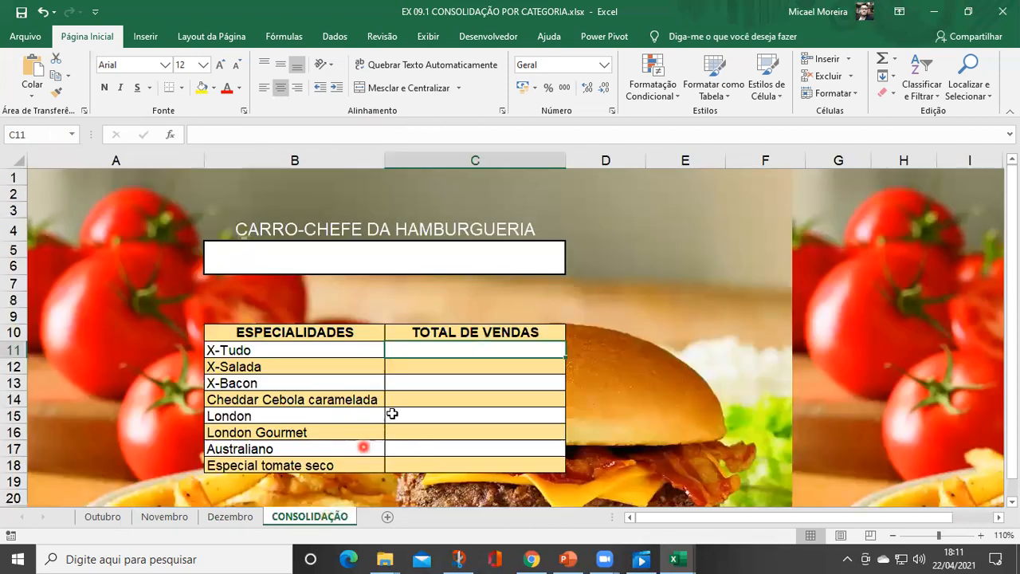
click(339, 333)
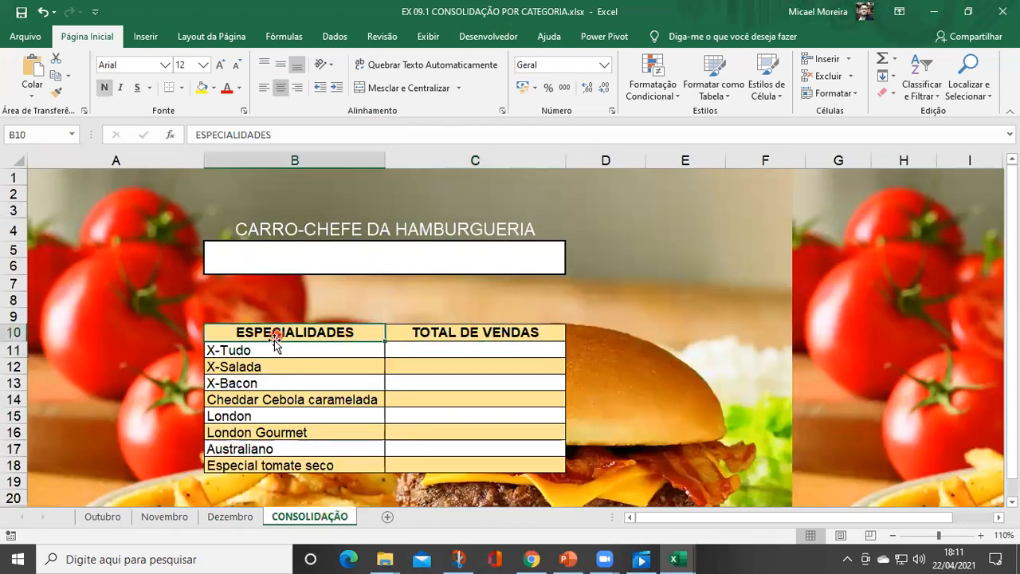
drag(273, 337, 293, 455)
drag(319, 355, 314, 468)
Step: Start a Consolidate operation from cell C11 of the CONSOLIDAÇÃO sheet and add outubro1 as its first reference
click(419, 347)
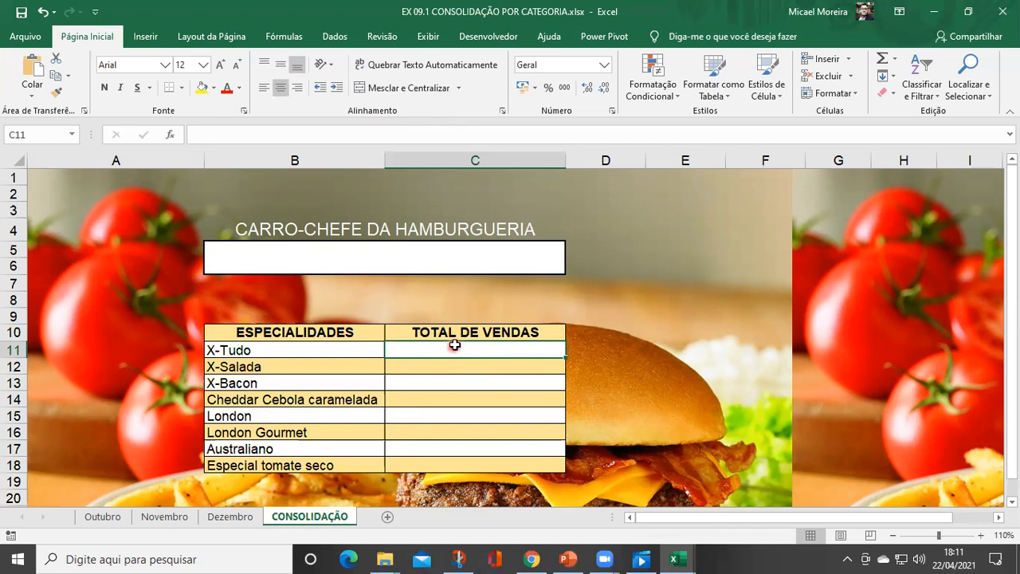
click(341, 39)
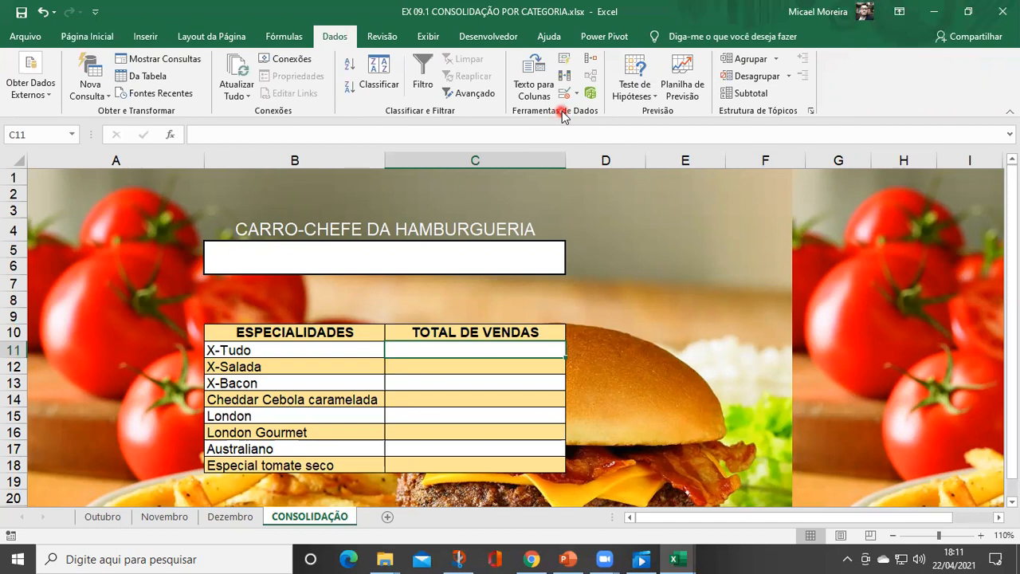
click(590, 63)
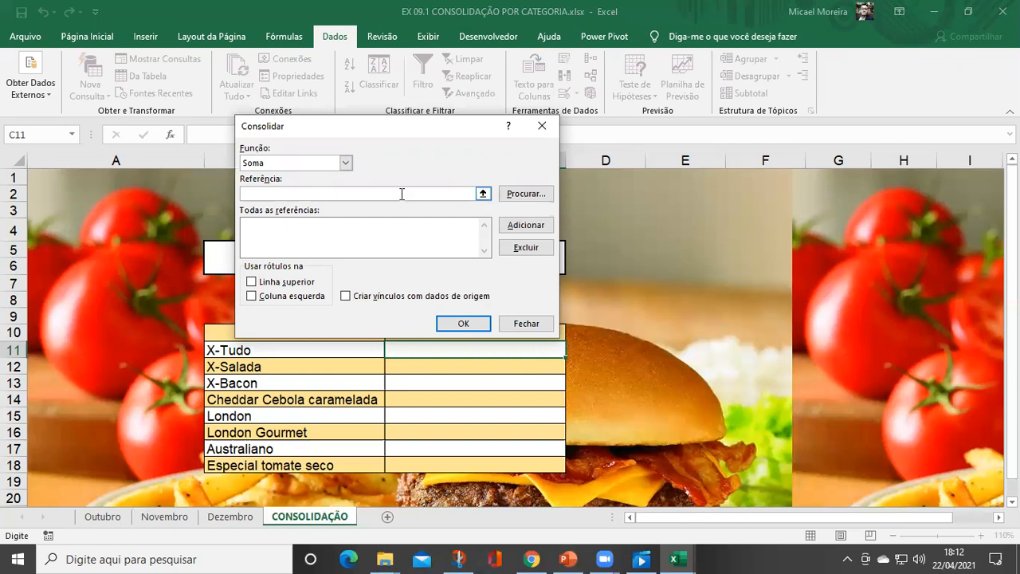
text(outubro1)
click(531, 226)
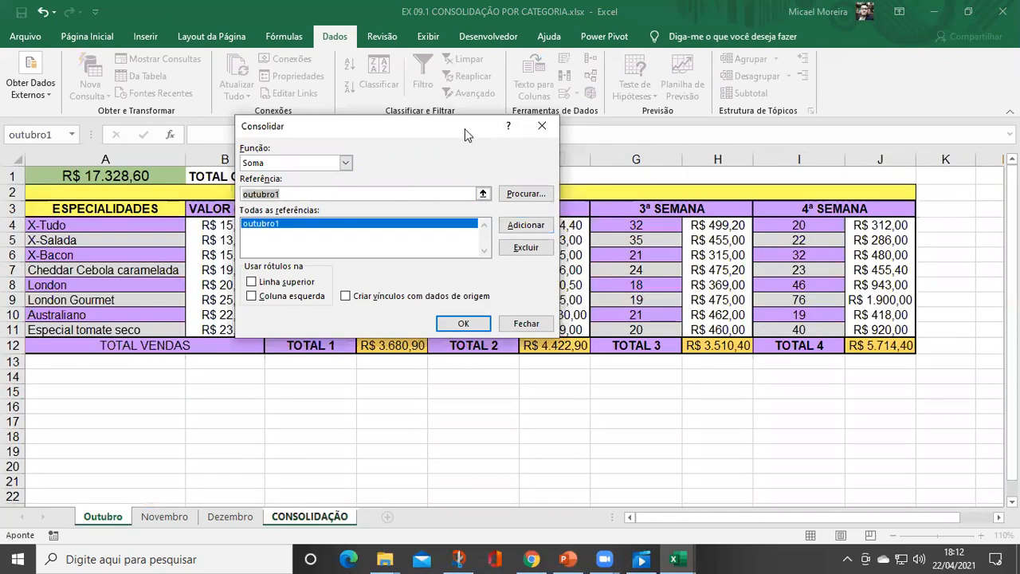
Step: Add outubro2 to the consolidation references
drag(465, 128, 648, 200)
click(469, 264)
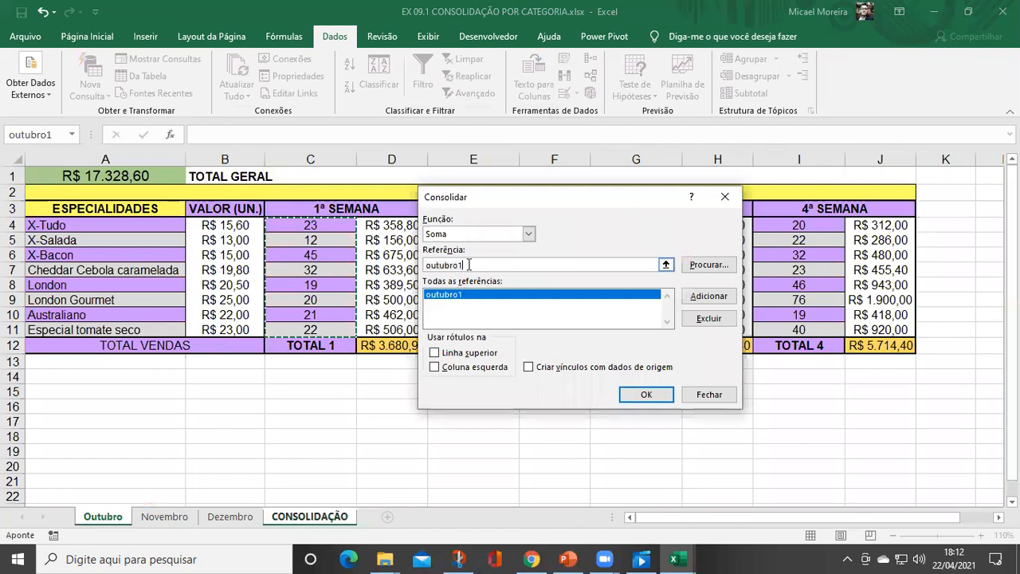
key(BackSpace)
text(2)
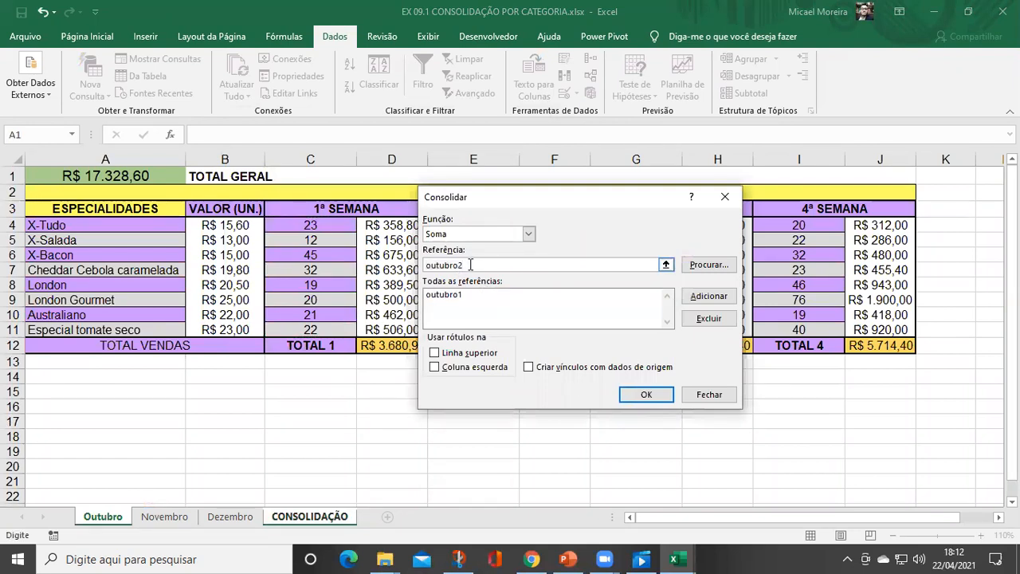
click(709, 296)
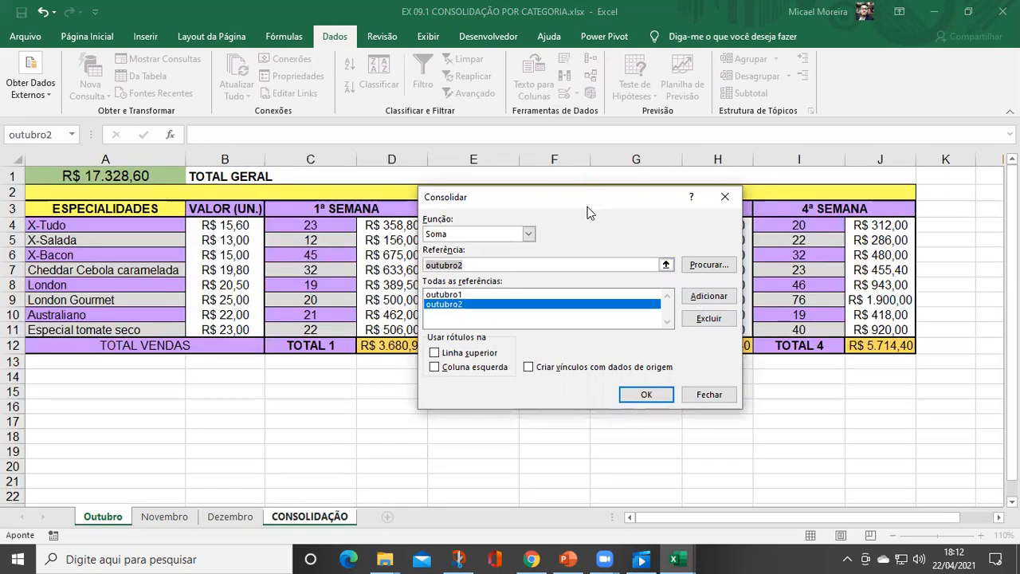
Step: Add the outubro3 and outubro4 ranges to the consolidation references
drag(587, 211, 246, 169)
click(162, 223)
key(BackSpace)
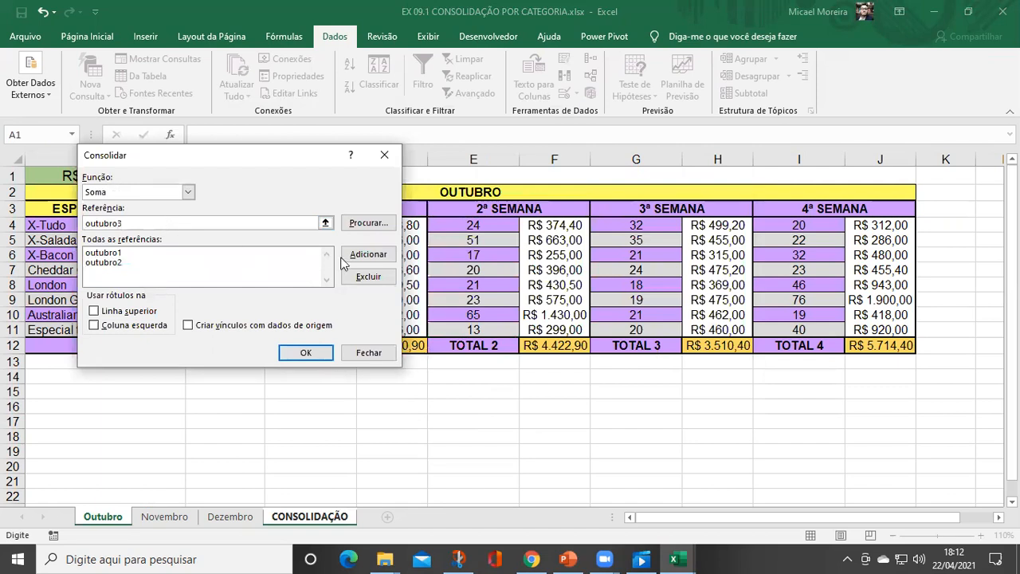
click(366, 257)
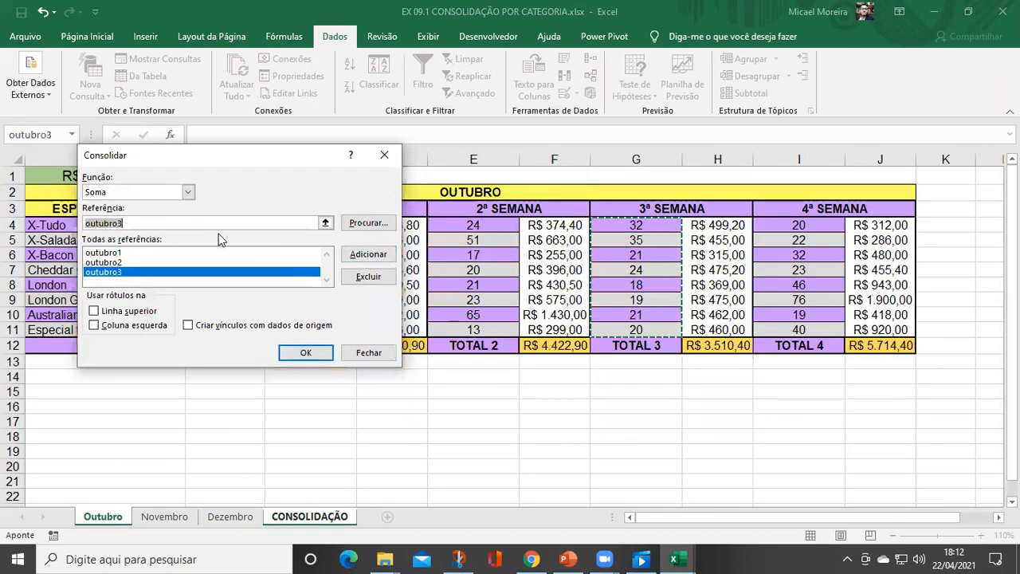
click(139, 223)
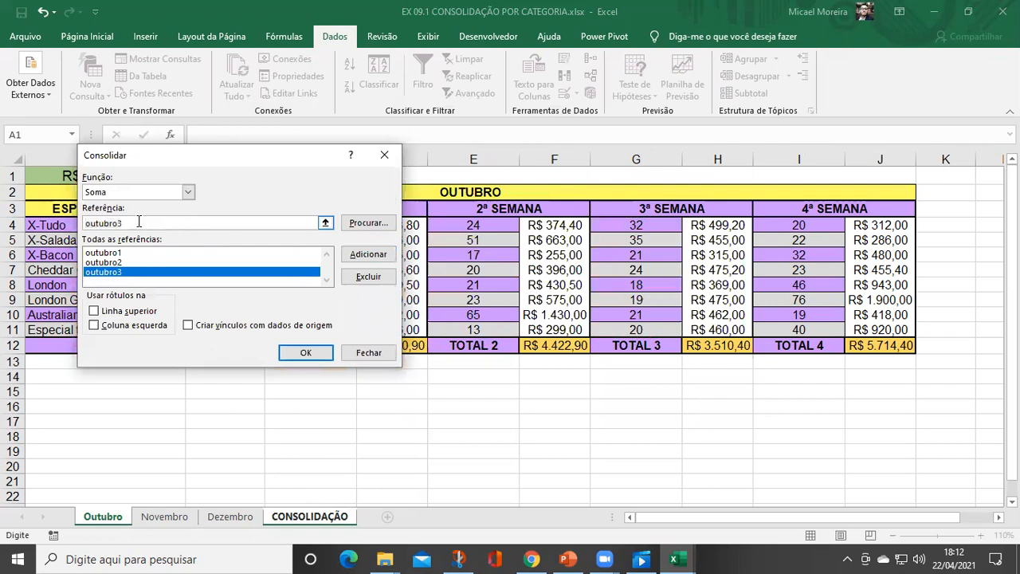
key(BackSpace)
text(4)
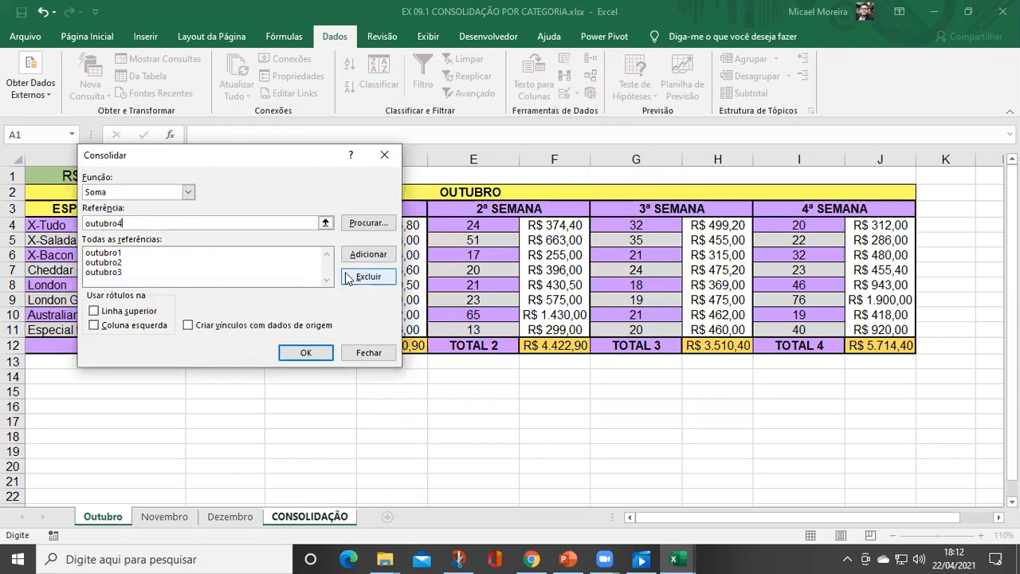
click(367, 254)
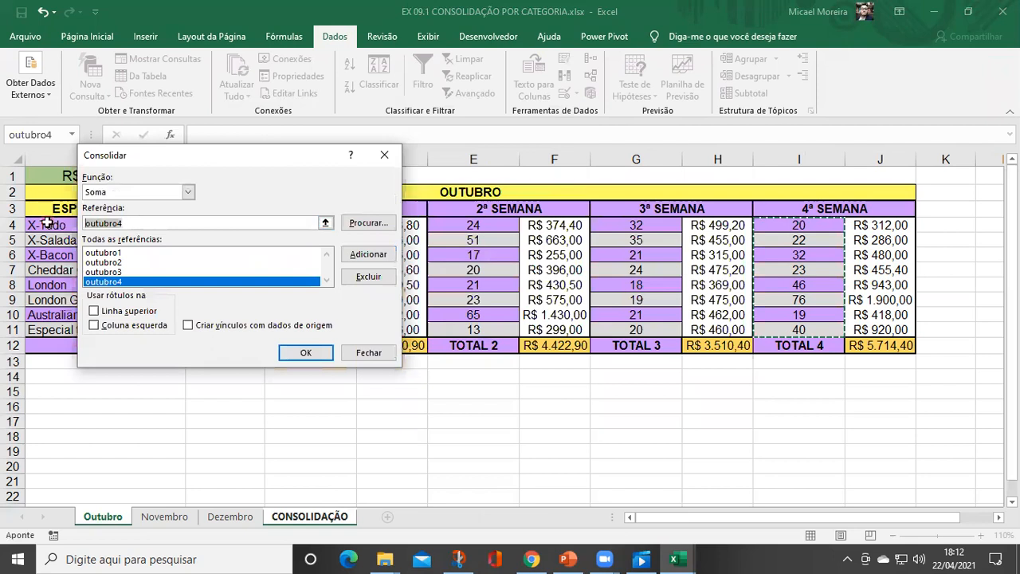
Step: Add the novembro1 and novembro2 ranges to the consolidation references
text(novembro)
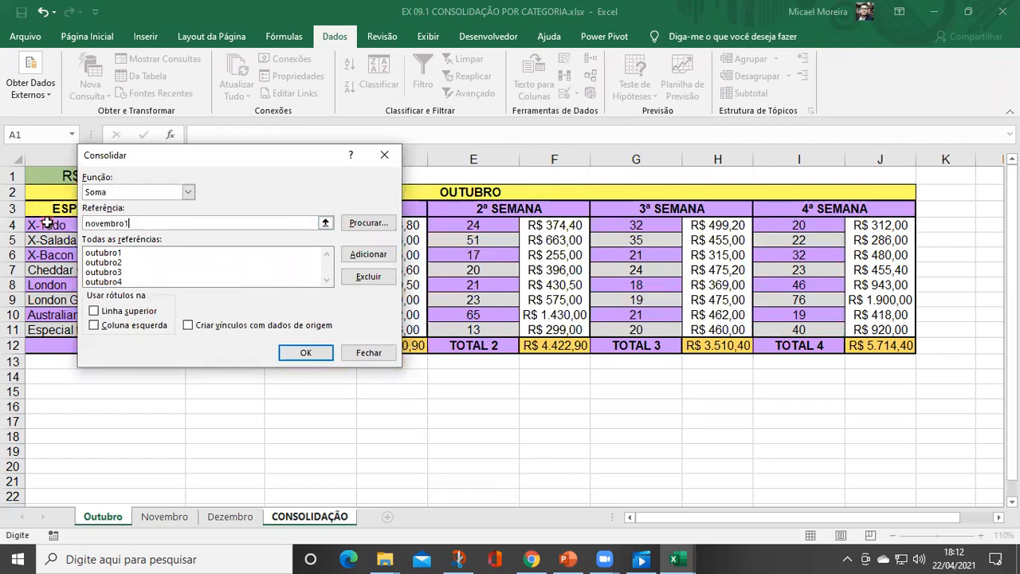
click(355, 260)
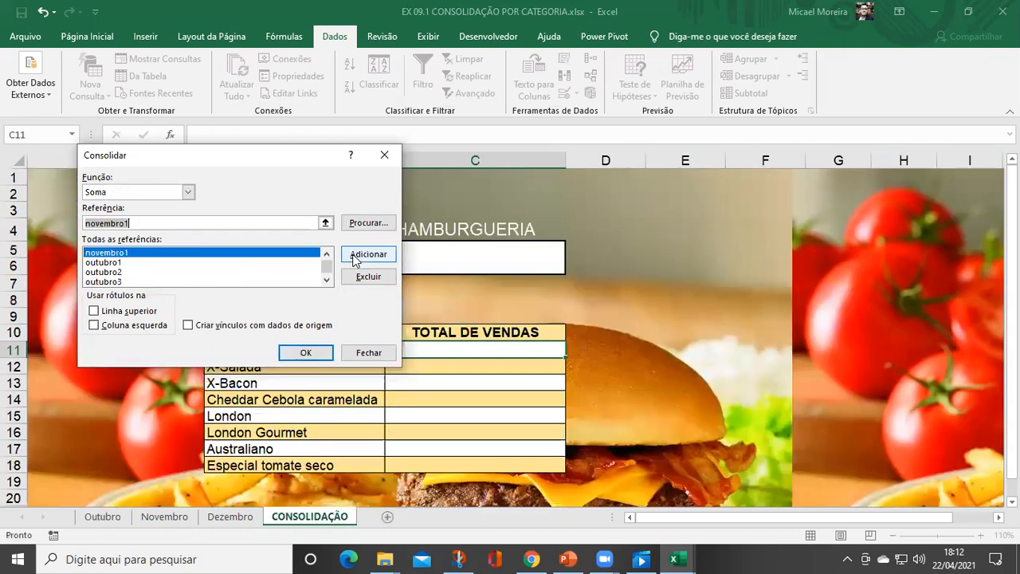
click(198, 225)
key(BackSpace)
text(2)
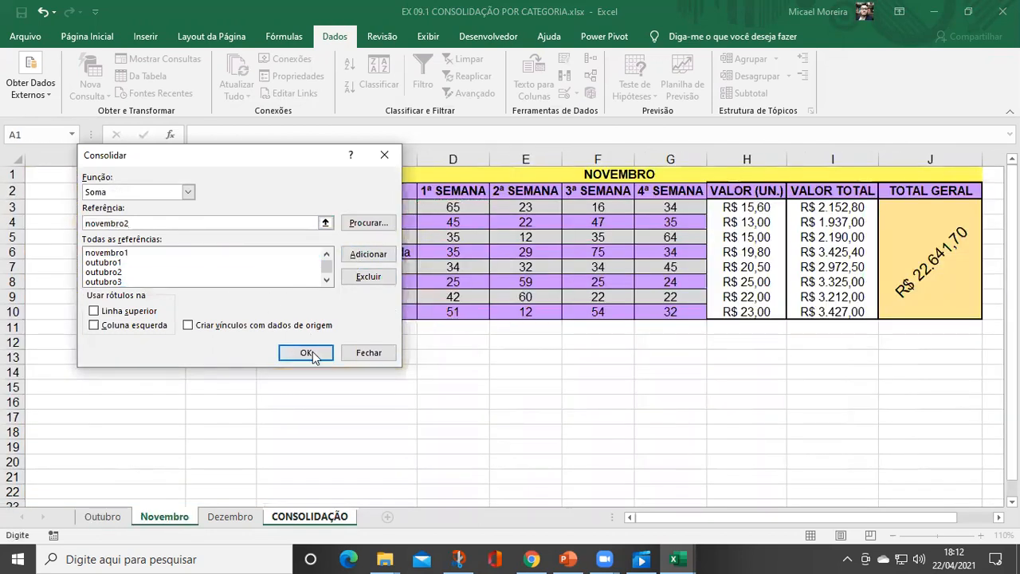
click(365, 256)
Step: Add the novembro3 and novembro4 ranges to the consolidation references
click(176, 222)
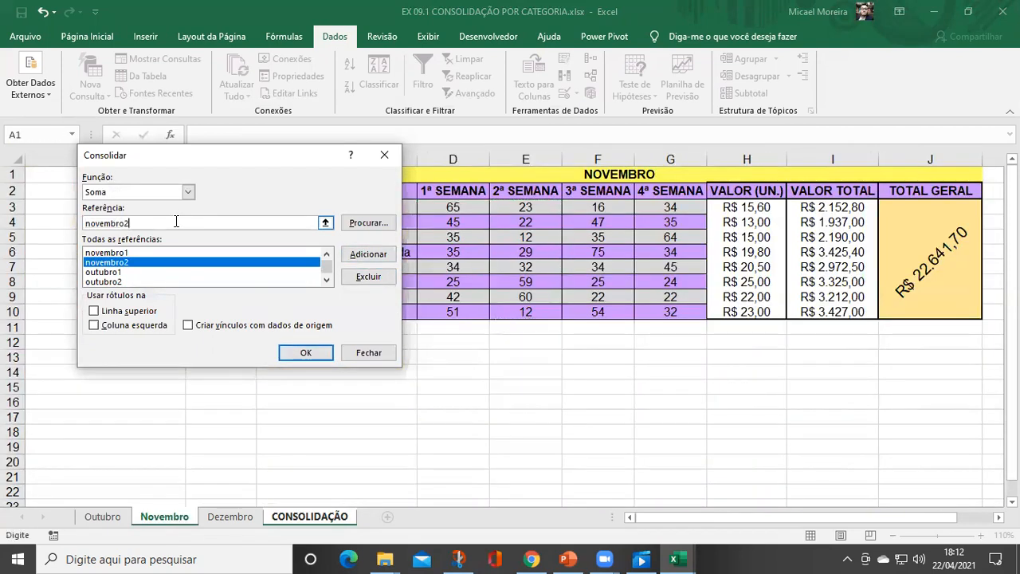
key(BackSpace)
text(3)
click(370, 257)
click(174, 223)
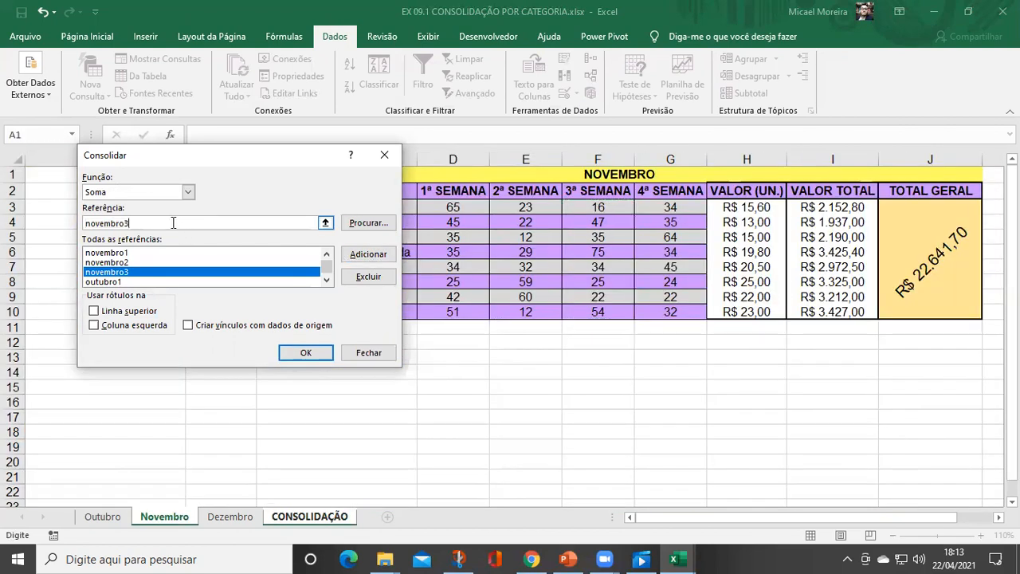
key(BackSpace)
text(4)
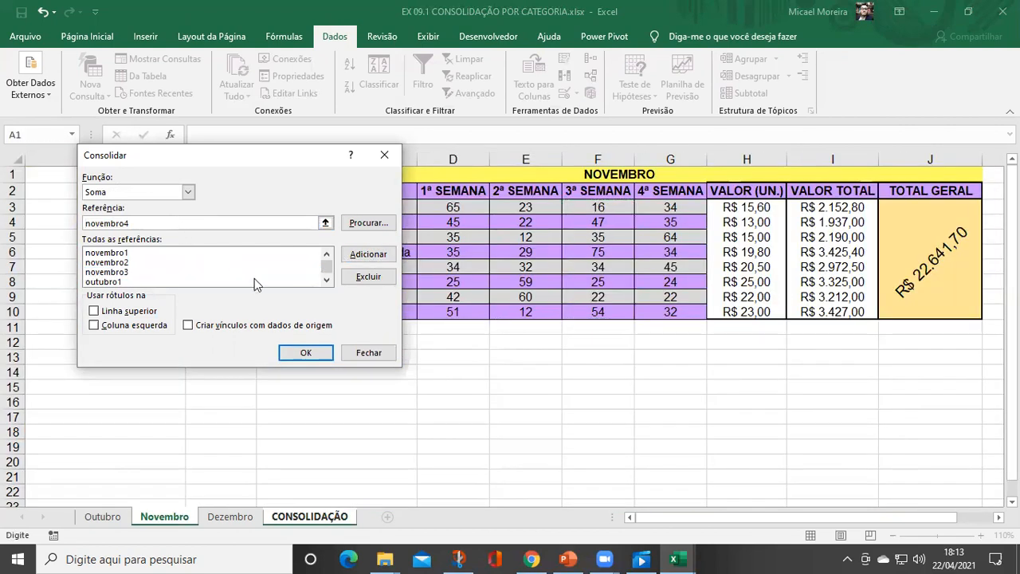
click(368, 254)
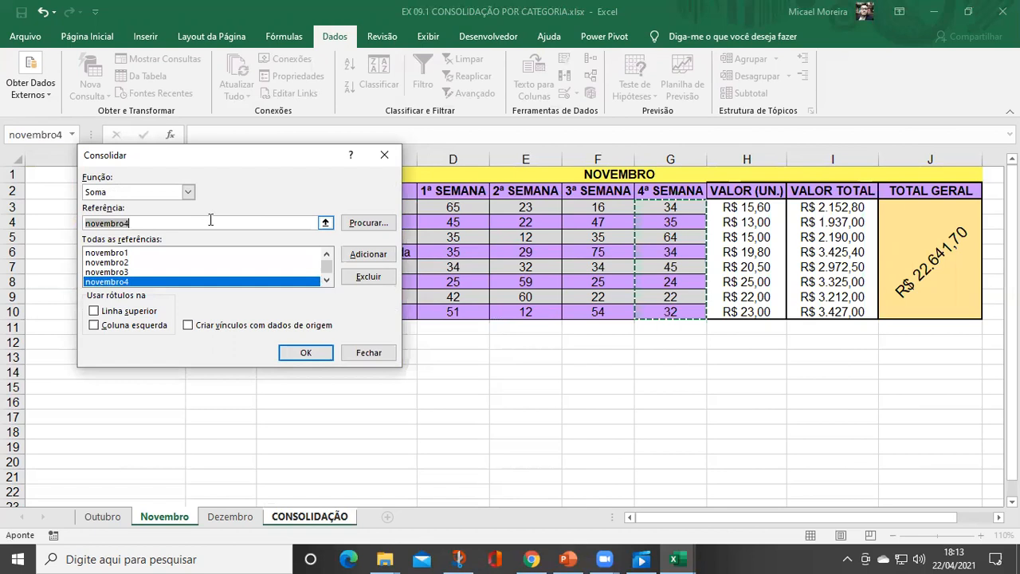
Step: Replace the reference text with dezembro1 and add it to the consolidation references
click(202, 227)
key(BackSpace)
key(BackSpace)
key(BackSpace)
key(BackSpace)
key(BackSpace)
key(BackSpace)
key(BackSpace)
key(BackSpace)
key(BackSpace)
text(dezembr)
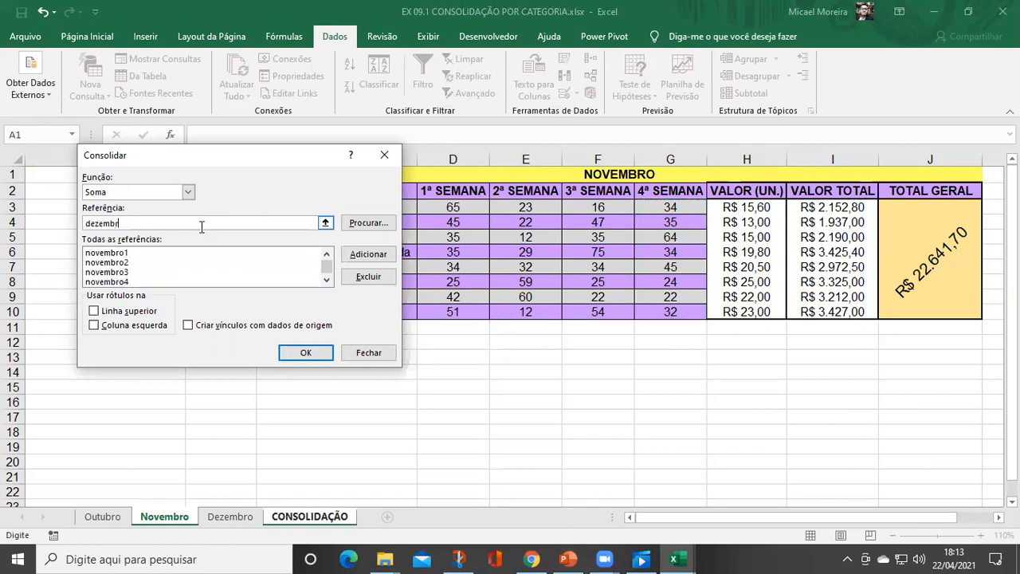
text(o1)
click(369, 254)
Step: Add the dezembro2 and dezembro3 ranges to the consolidation references
click(214, 224)
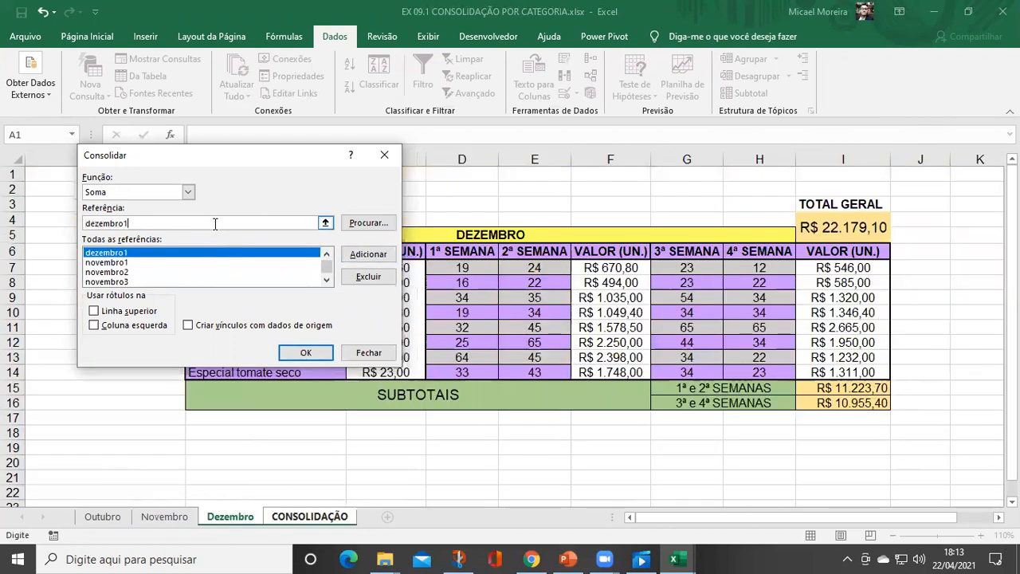
key(BackSpace)
text(2)
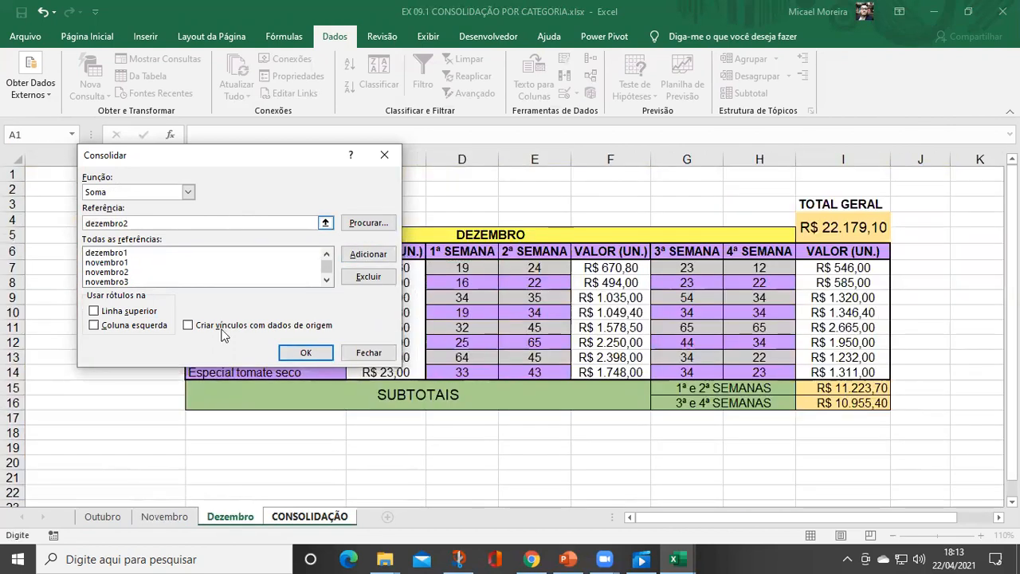
click(363, 255)
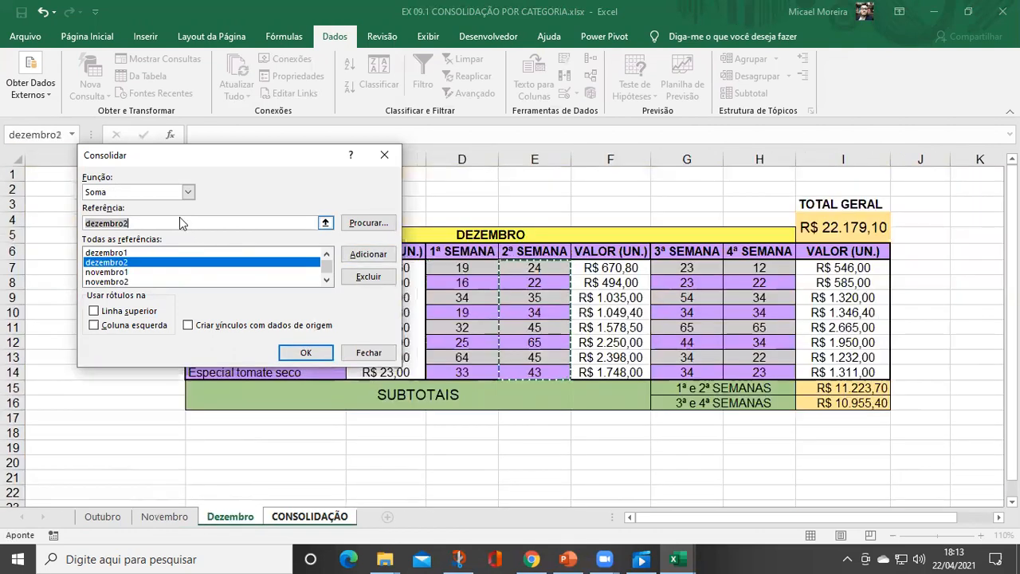
click(173, 222)
key(BackSpace)
text(3)
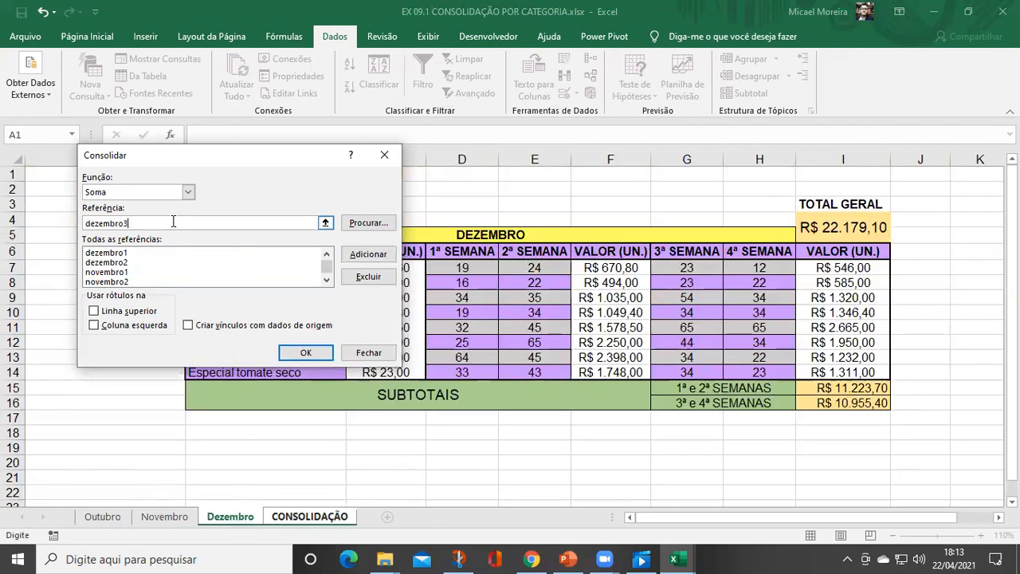
click(370, 255)
Step: Add dezembro4 as the last reference and run the Soma consolidation to fill the TOTAL DE VENDAS column
click(225, 220)
key(BackSpace)
text(4)
click(370, 259)
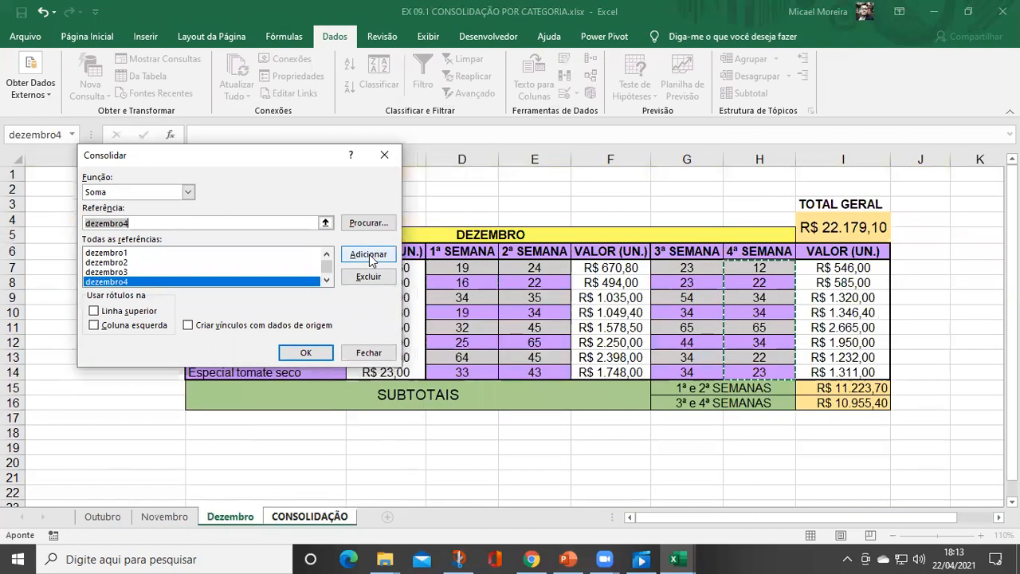
click(303, 355)
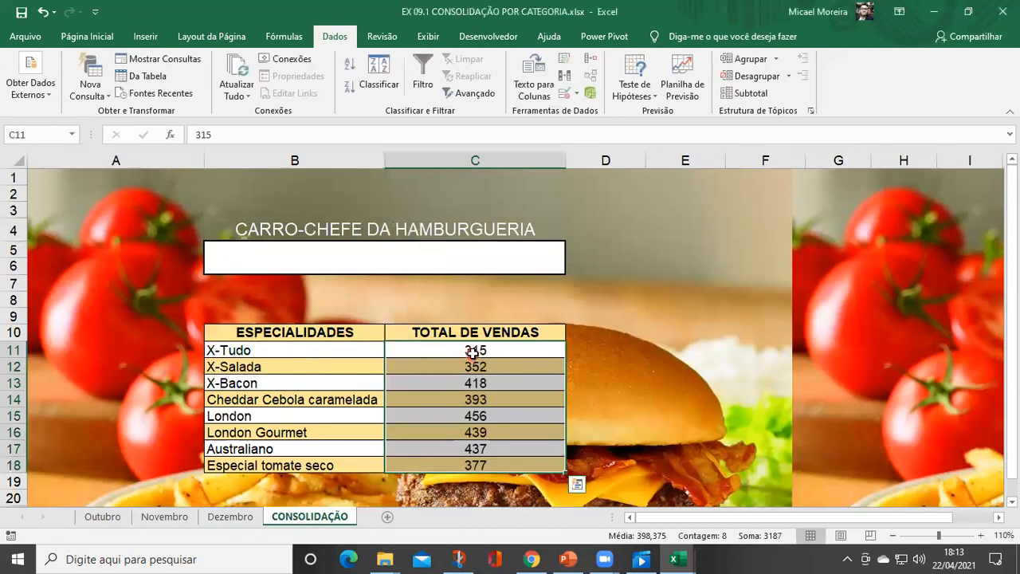
Step: Compare the TOTAL DE VENDAS values in C11:C18 to find the best-selling specialty
drag(473, 351, 479, 466)
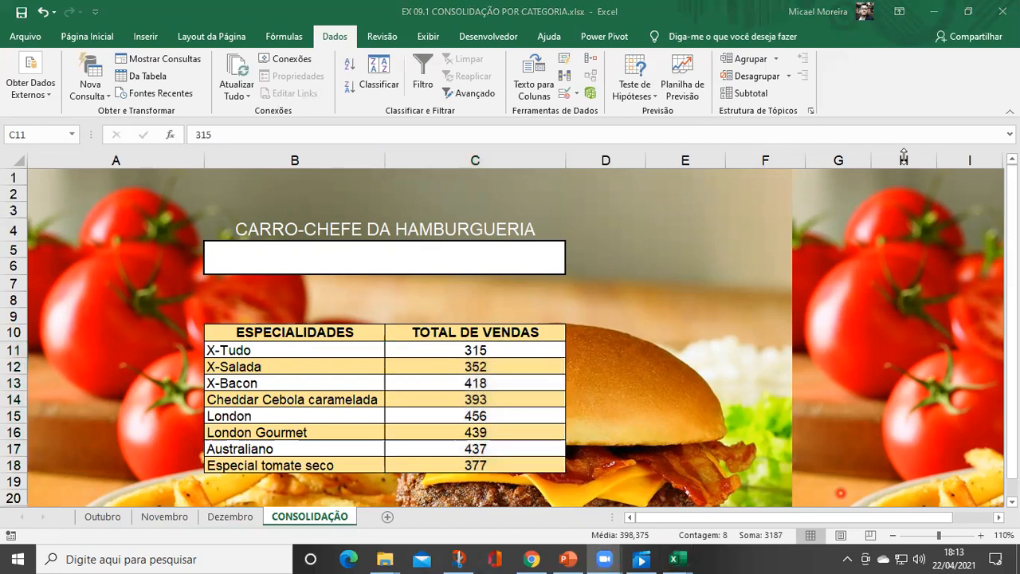
scroll(469, 315, down, 1)
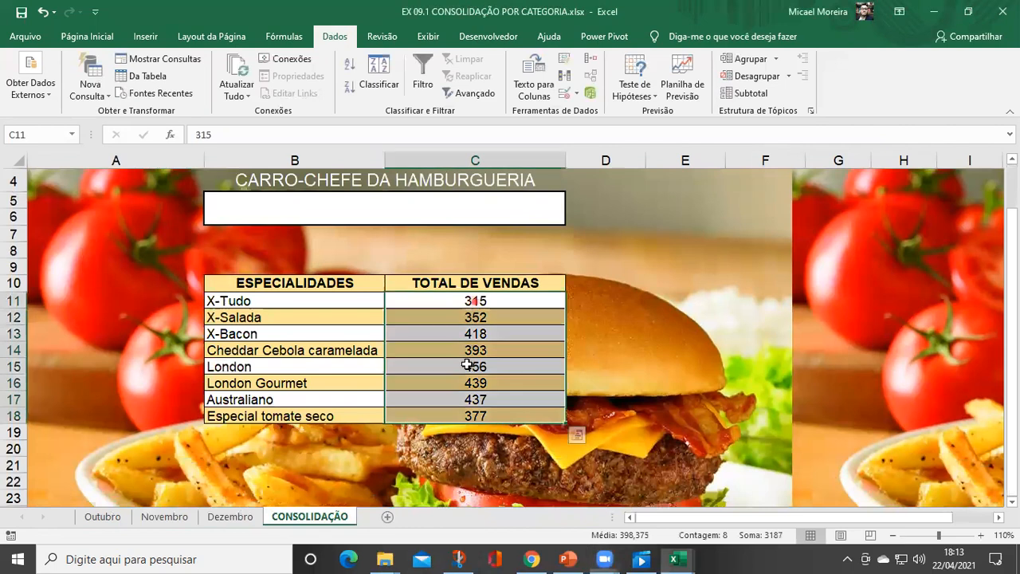
drag(276, 383, 467, 386)
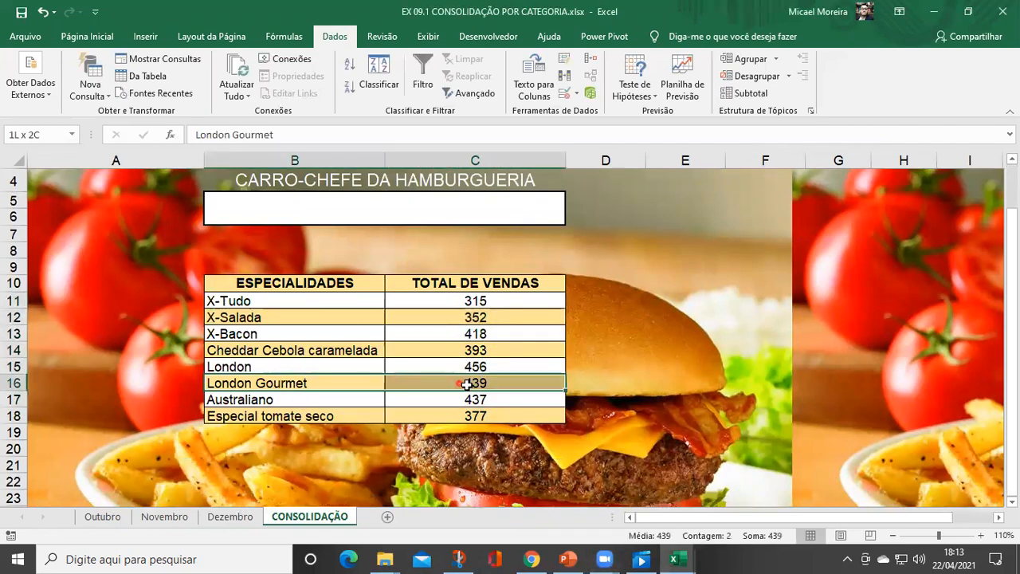
Step: Fill the CARRO-CHEFE DA HAMBURGUERIA box with a formula referencing the London Gourmet cell in the ESPECIALIDADES column
click(418, 212)
text(=)
scroll(418, 212, up, 1)
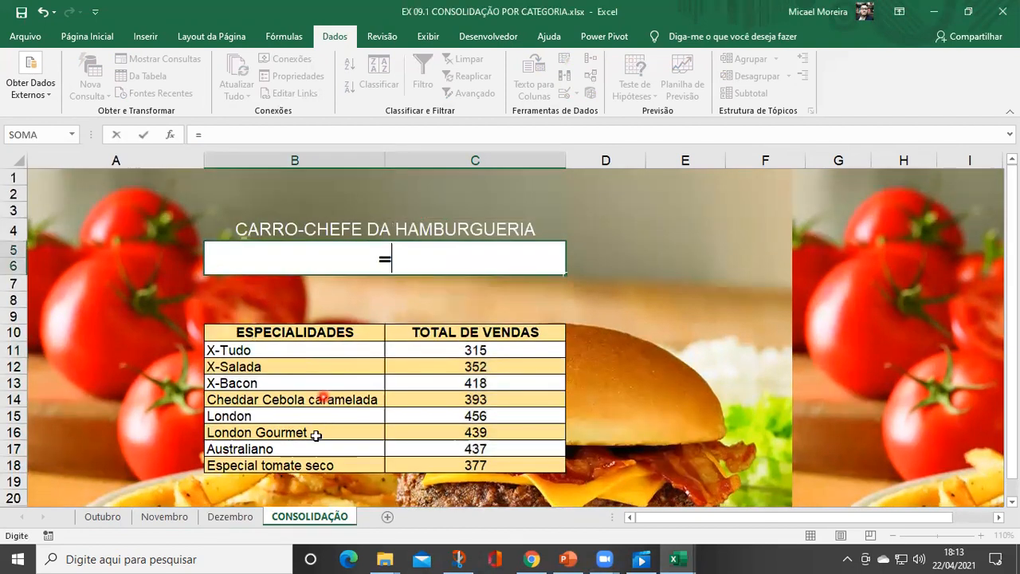
click(328, 437)
key(Return)
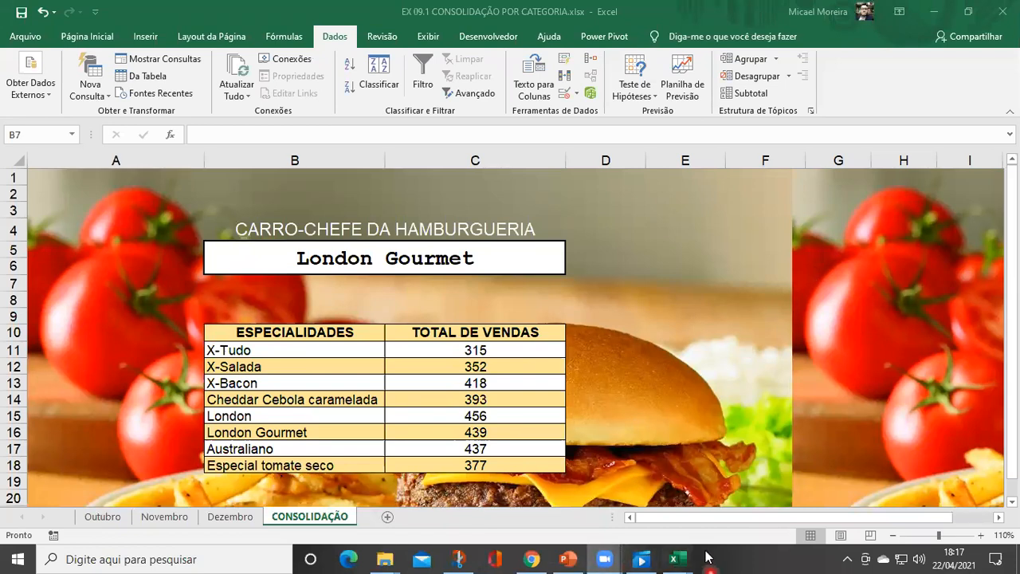
Step: Switch to the EX 09.2 workbook and examine the product tables on the FILIAL 1, FILIAL 2 and FILIAL 3 sheets
mouse_move(684, 556)
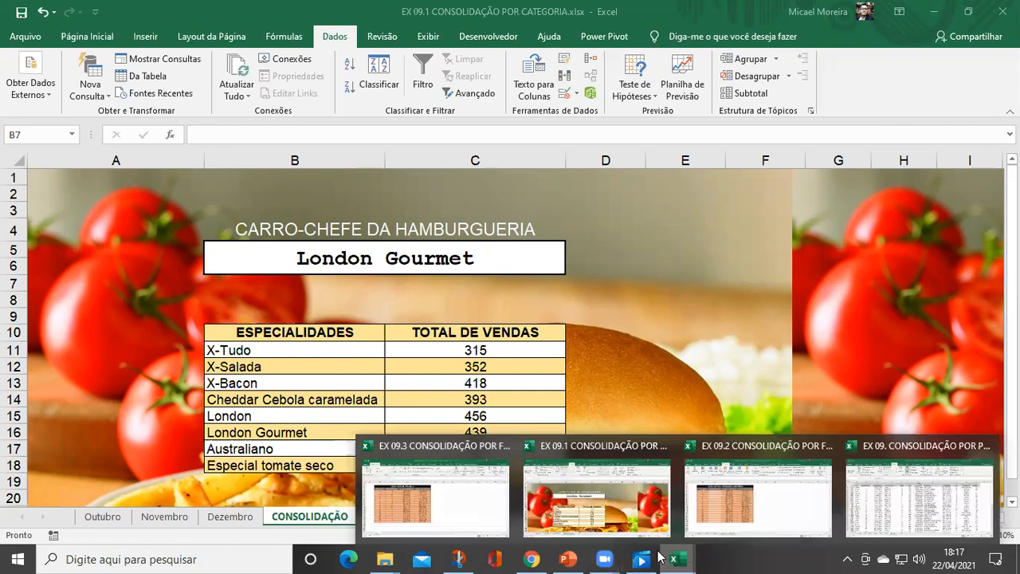
click(725, 513)
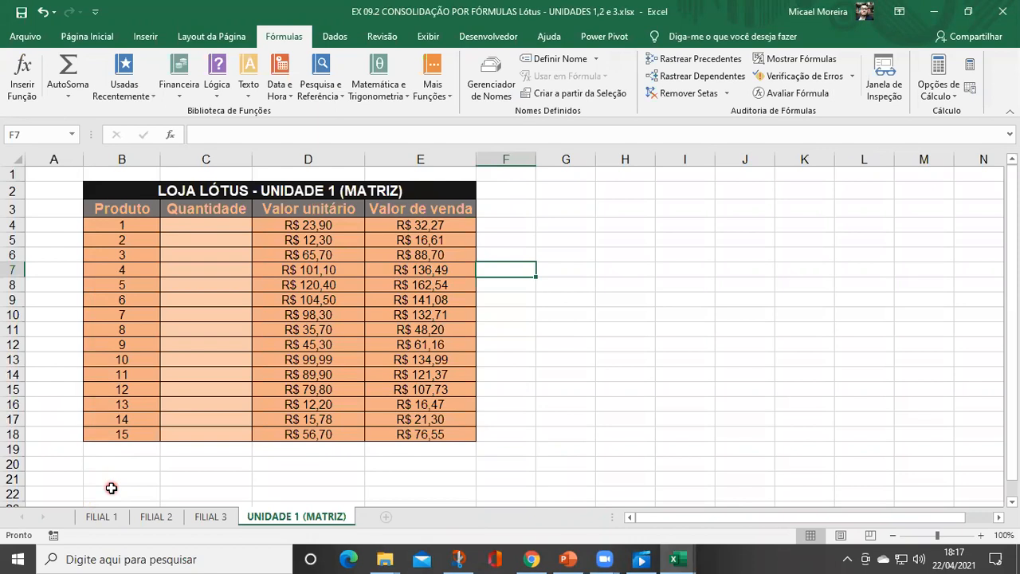
click(103, 516)
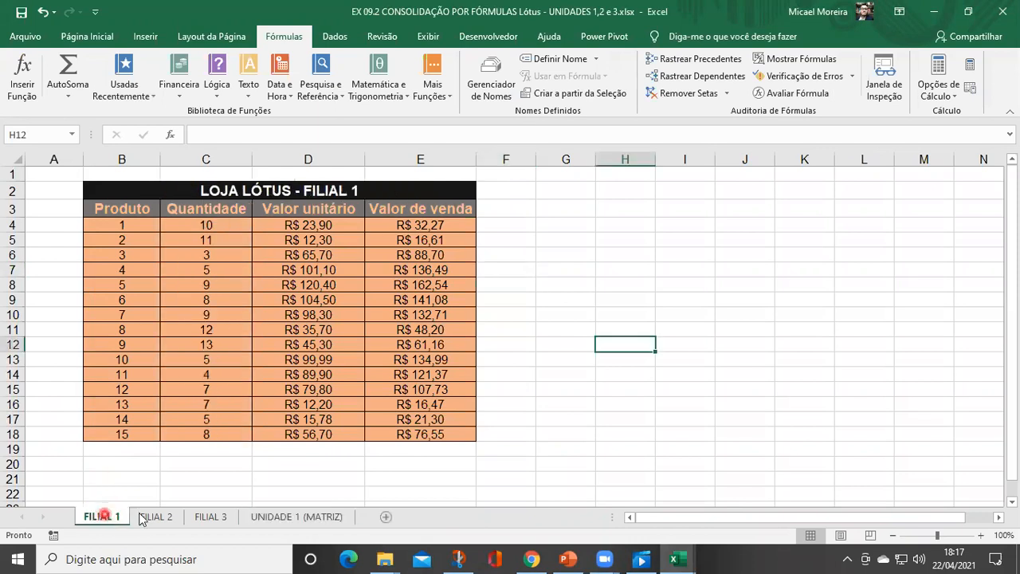
click(141, 515)
click(204, 517)
ctrl+click(138, 524)
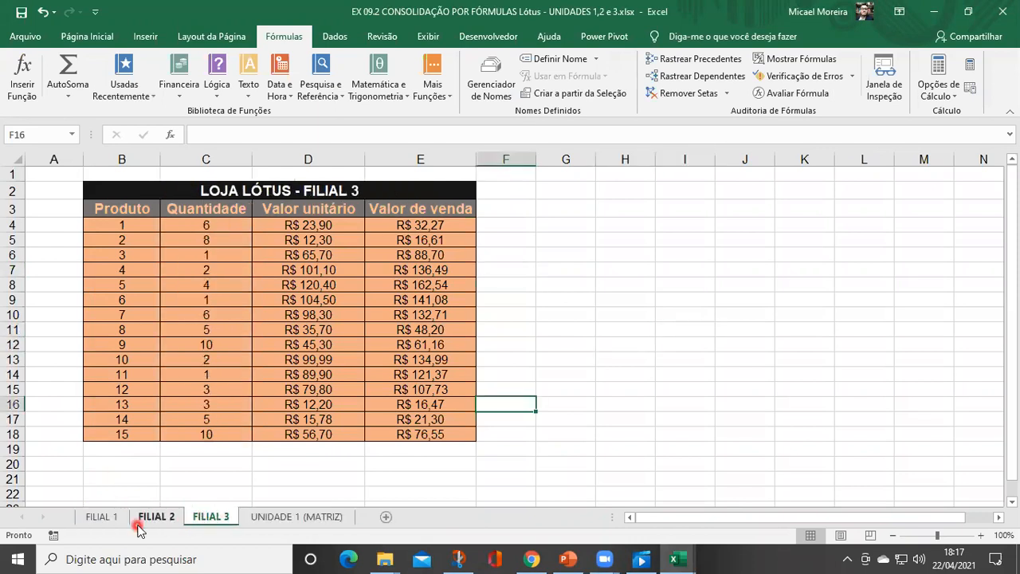
click(116, 520)
click(134, 211)
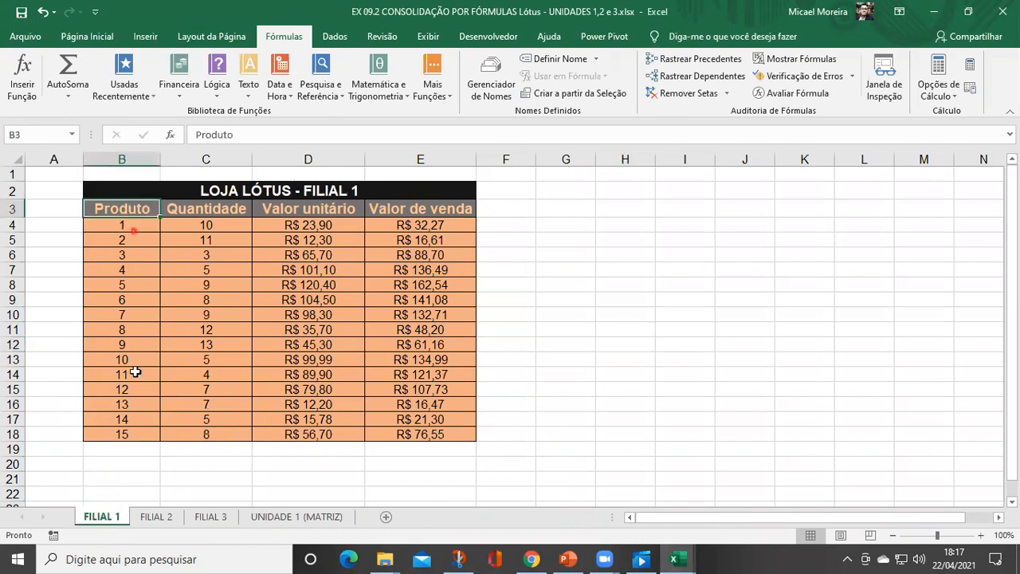
drag(135, 372, 132, 433)
drag(216, 207, 209, 434)
click(316, 226)
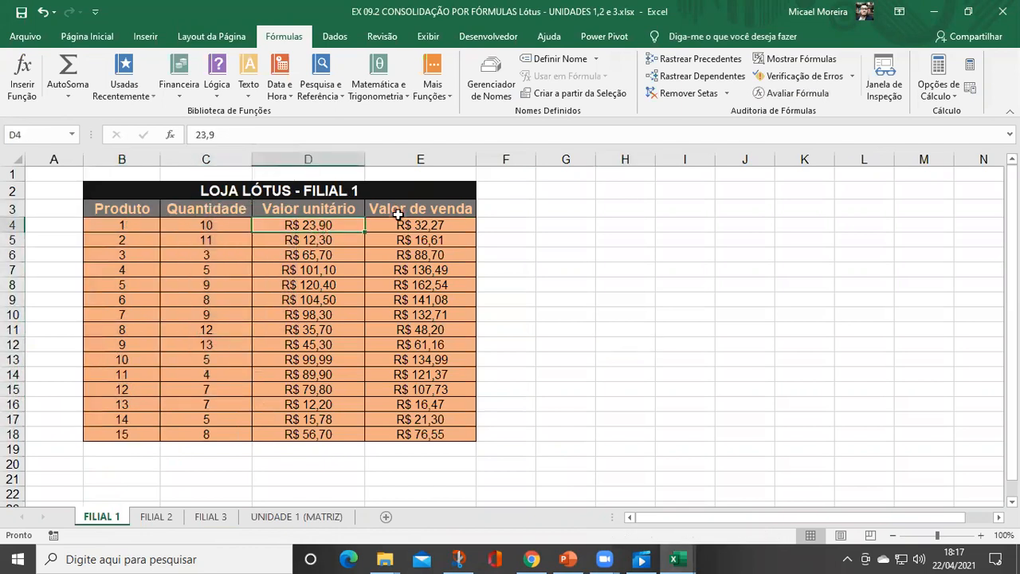
click(145, 511)
click(203, 515)
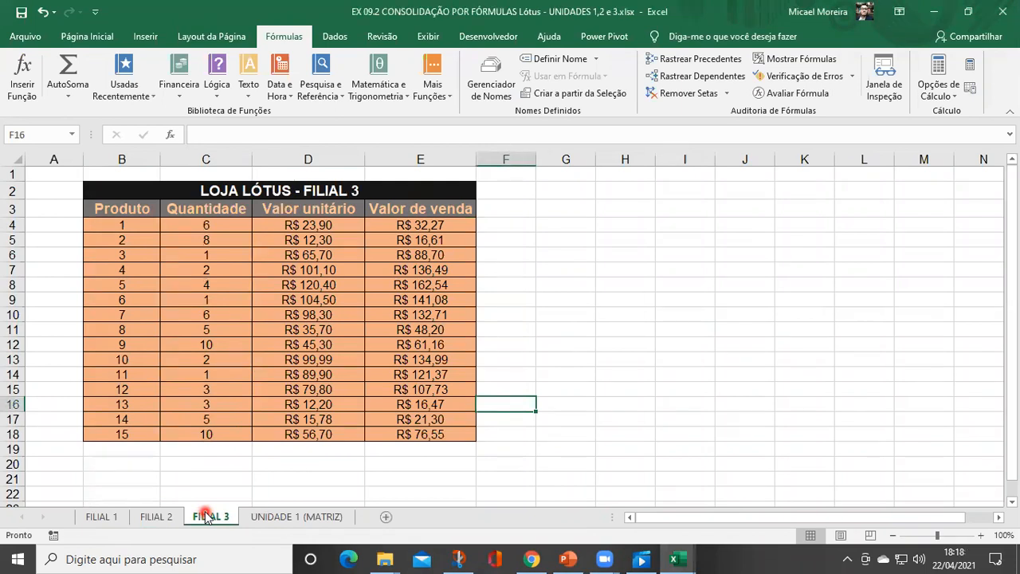
Step: Check the FILIAL 4 table in the EX 09.3 workbook and return to the EX 09.2 workbook
click(678, 559)
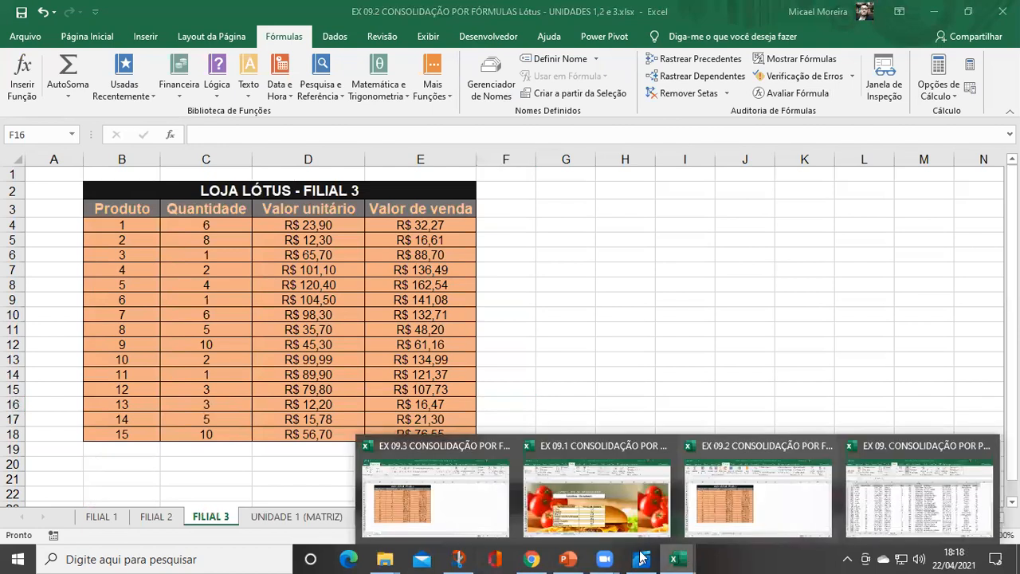
click(458, 530)
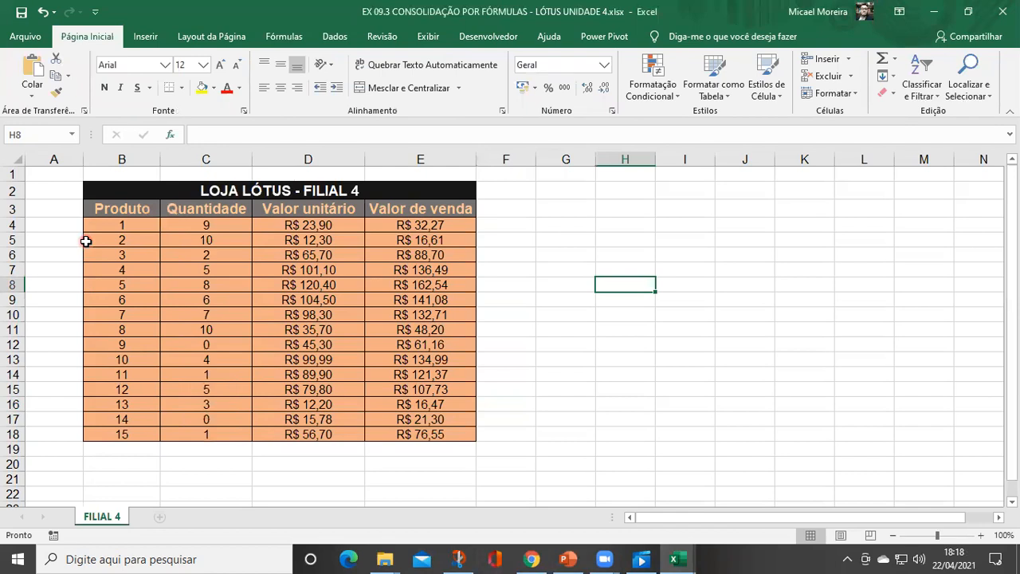
click(679, 558)
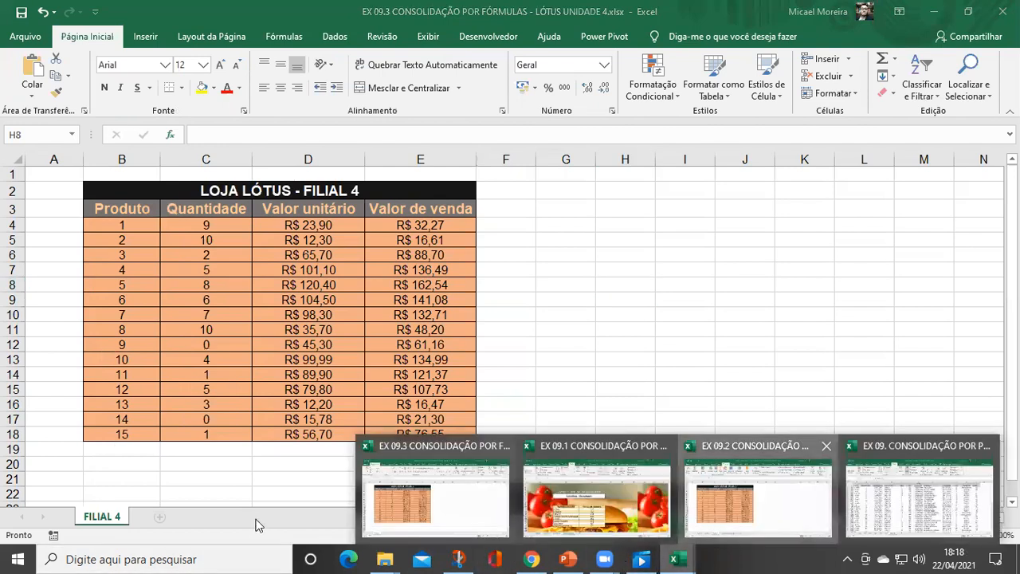
click(703, 514)
Step: Examine the UNIDADE 1 (MATRIZ) table, including its empty Quantidade column and the product list
click(257, 525)
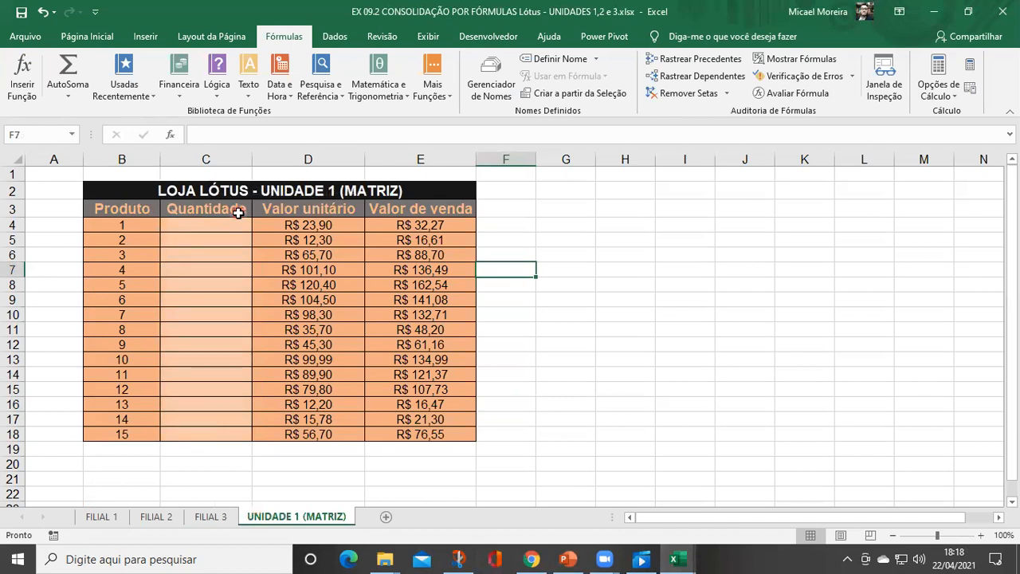
drag(215, 225, 214, 431)
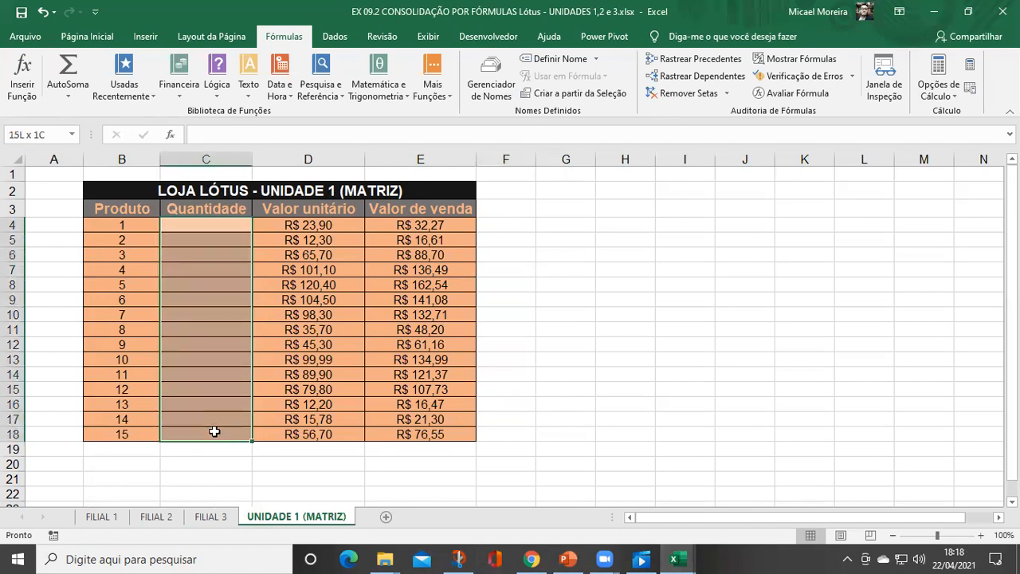
drag(123, 225, 126, 435)
click(211, 225)
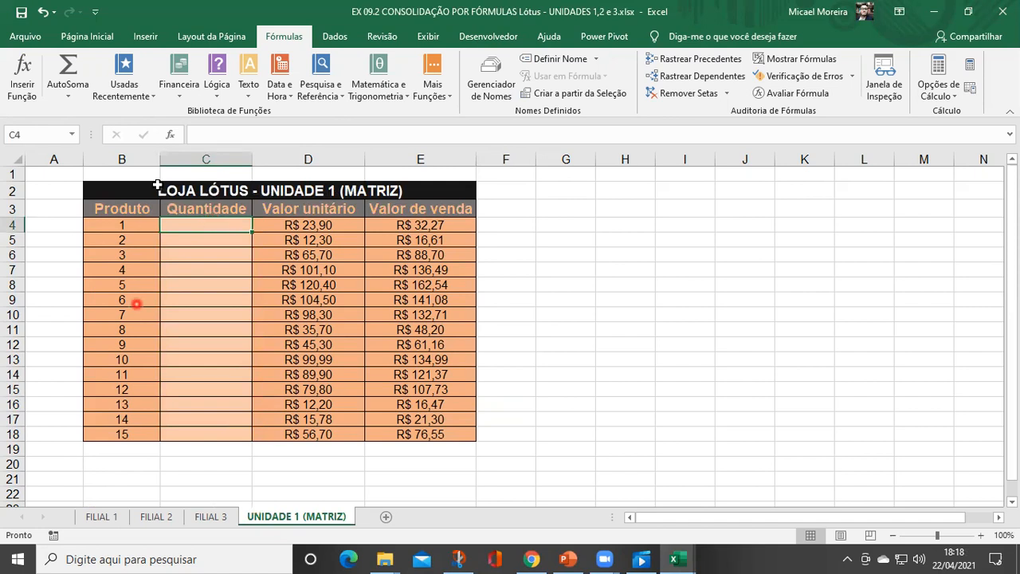
drag(107, 195, 295, 434)
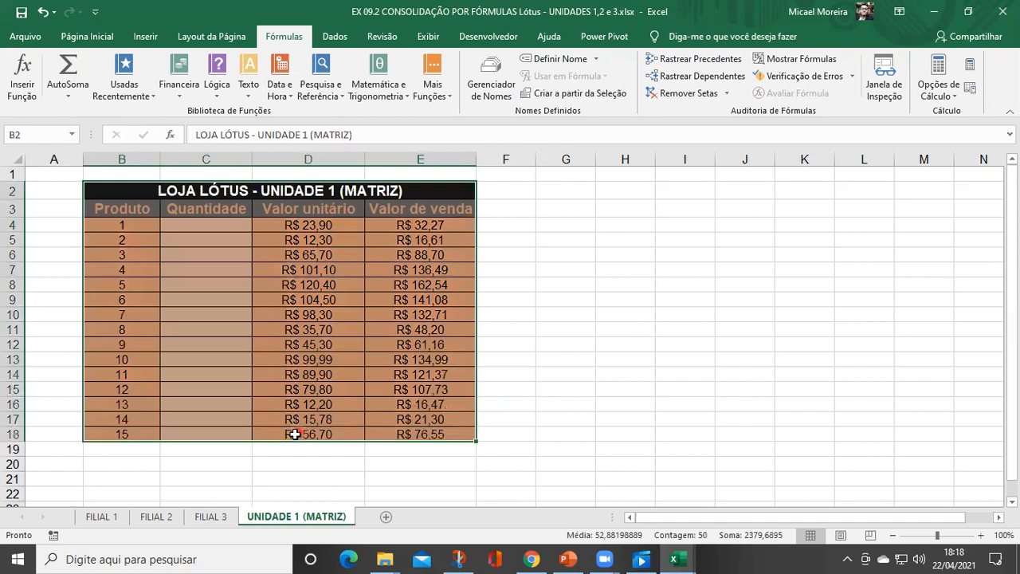
Step: Insert the SOMA function from the math functions into cell C4 of UNIDADE 1 (MATRIZ), keeping its arguments dialog open
click(217, 226)
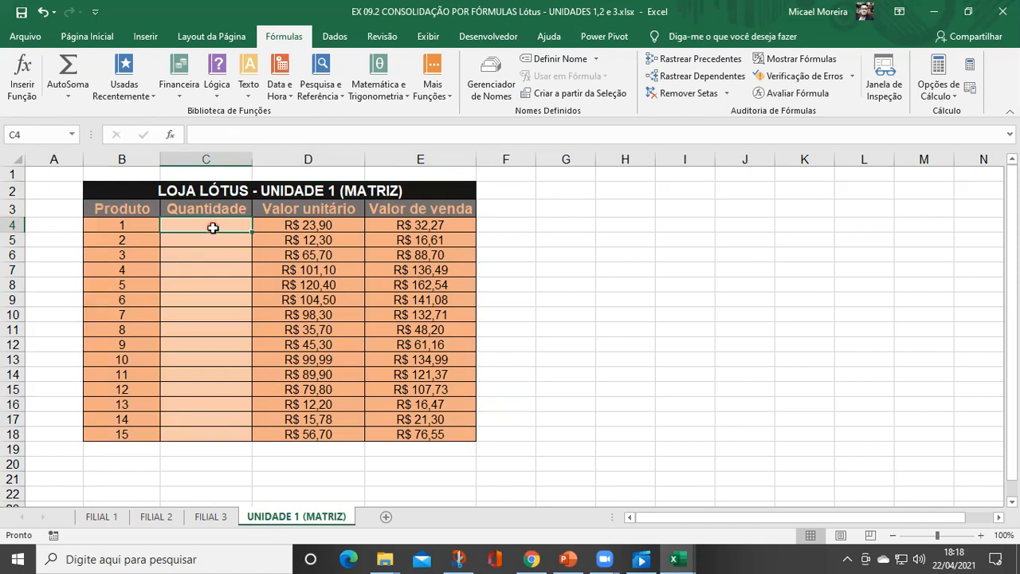
click(102, 36)
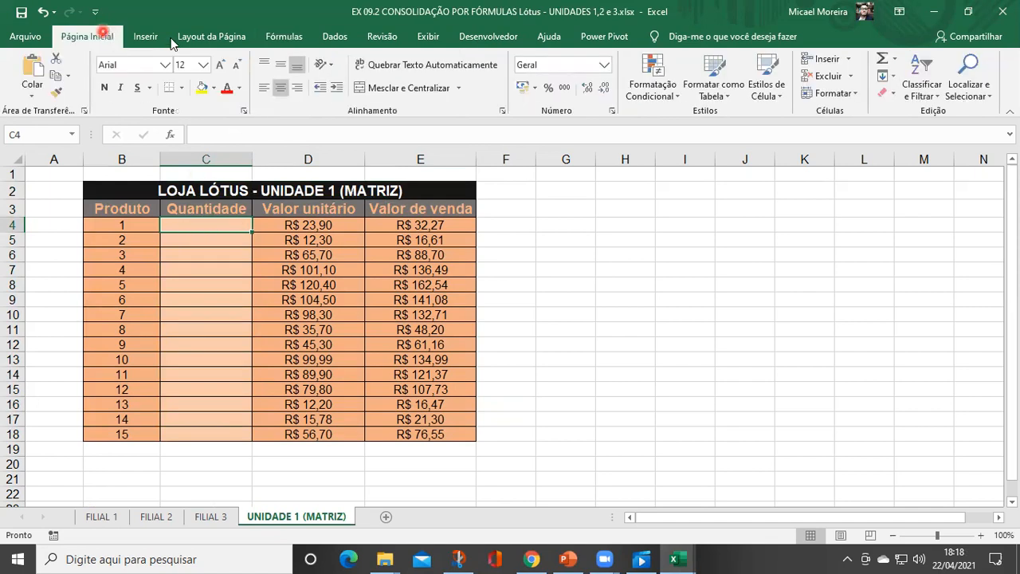
click(288, 40)
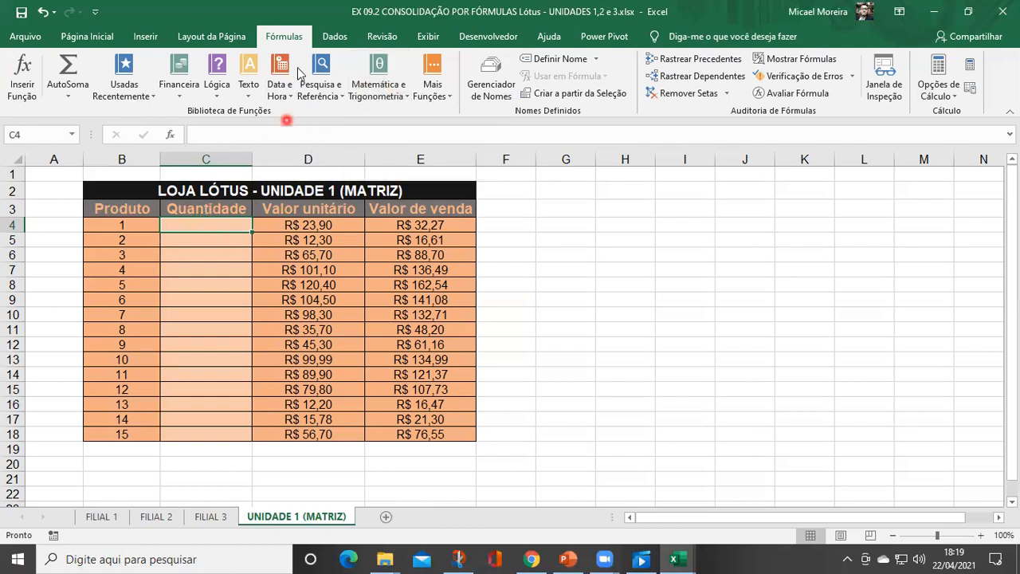
click(386, 88)
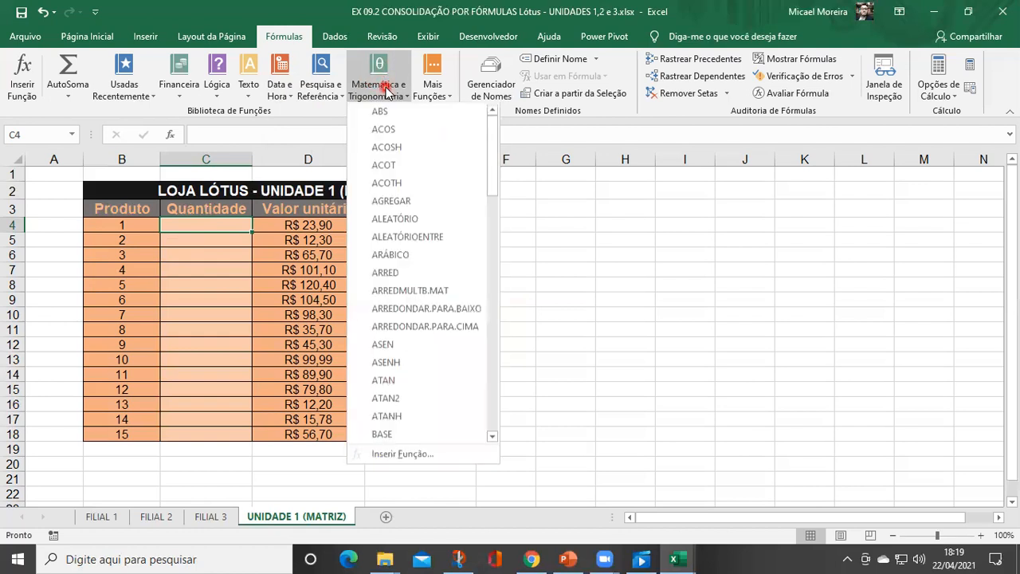
scroll(413, 351, down, 15)
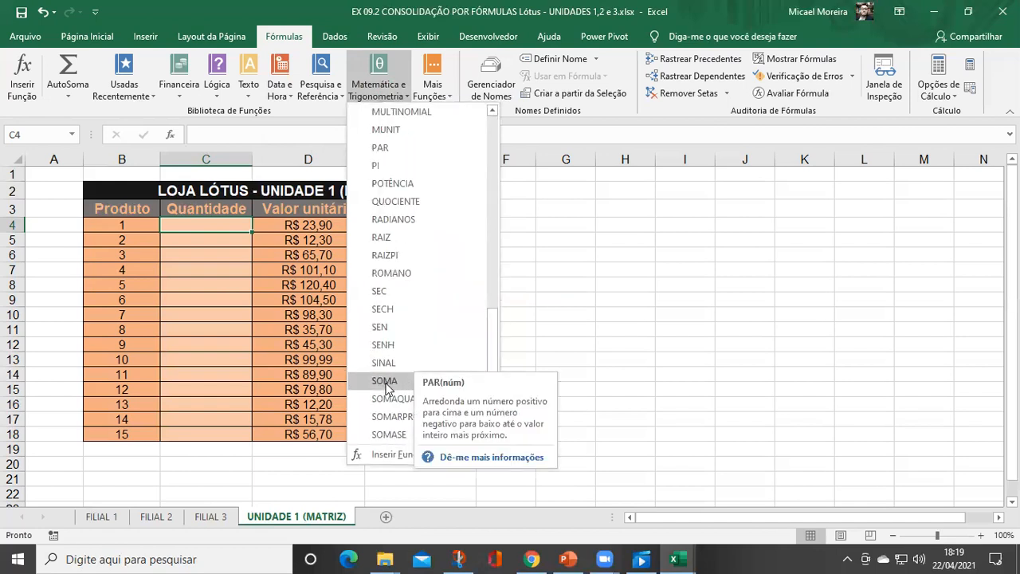
click(385, 381)
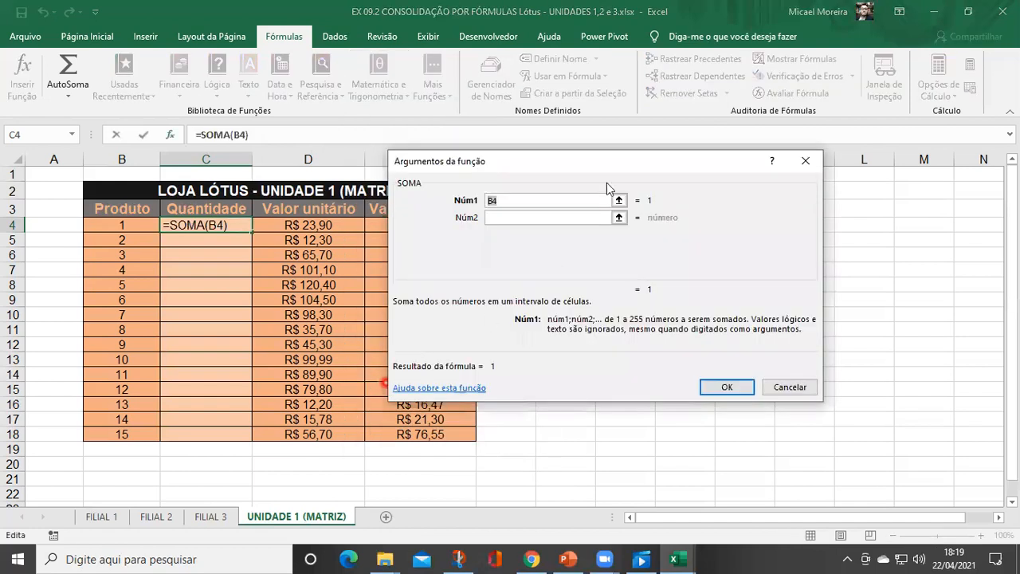
drag(594, 168, 505, 144)
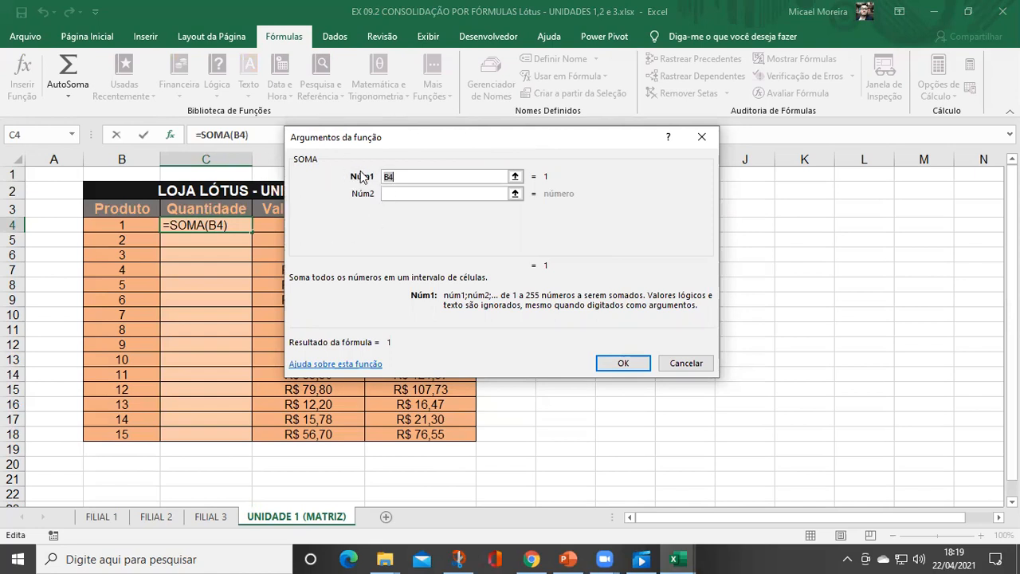
Step: Set SOMA's first argument to cell C4 across the sheets FILIAL 1 through FILIAL 3
click(116, 519)
click(515, 176)
click(102, 517)
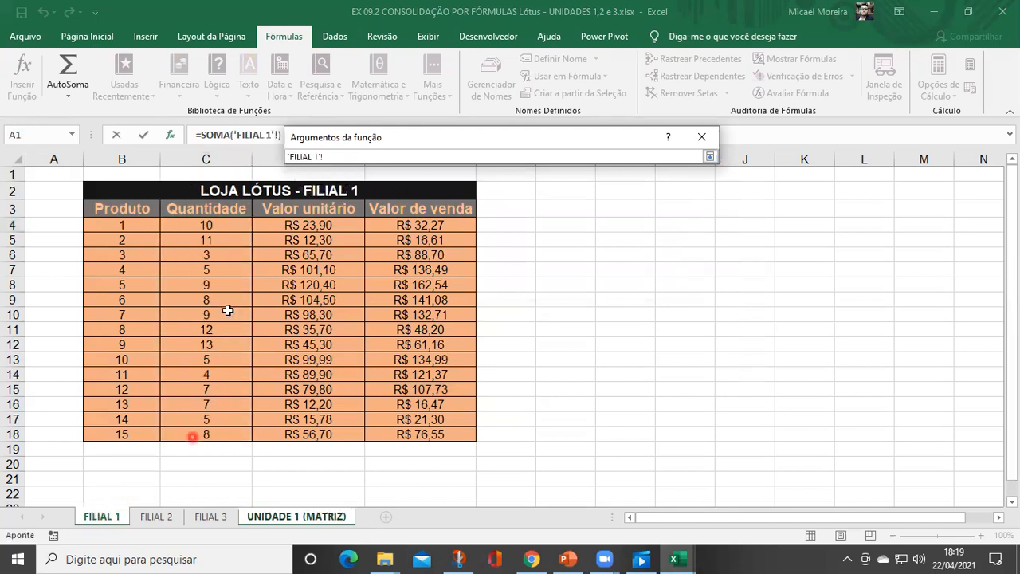
click(224, 225)
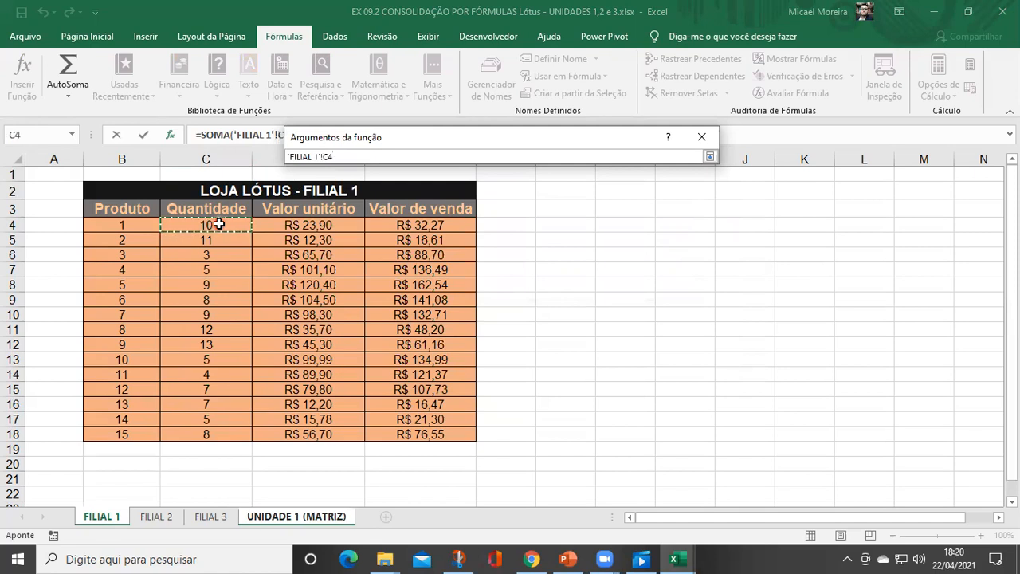
shift+click(163, 520)
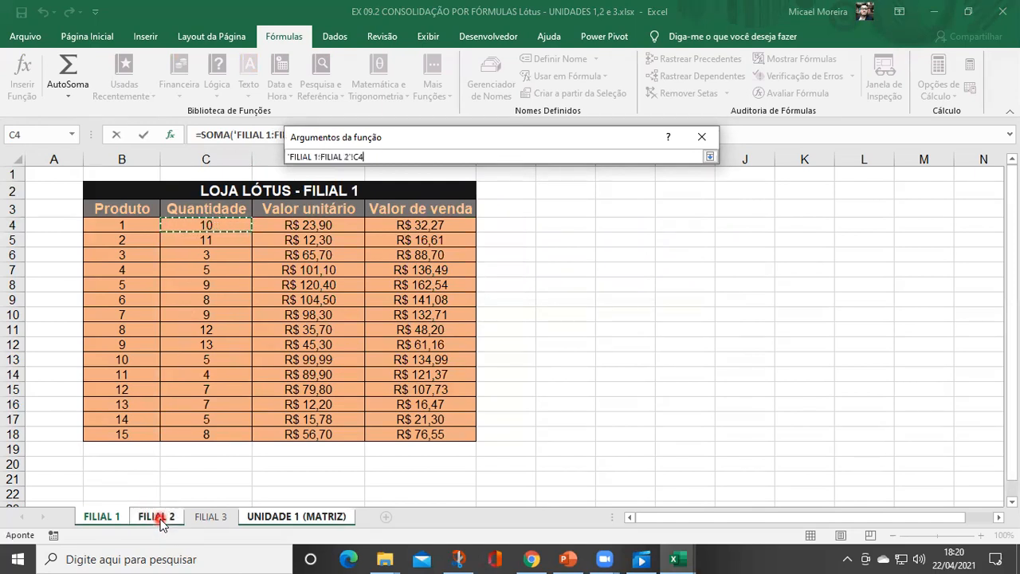
shift+click(210, 520)
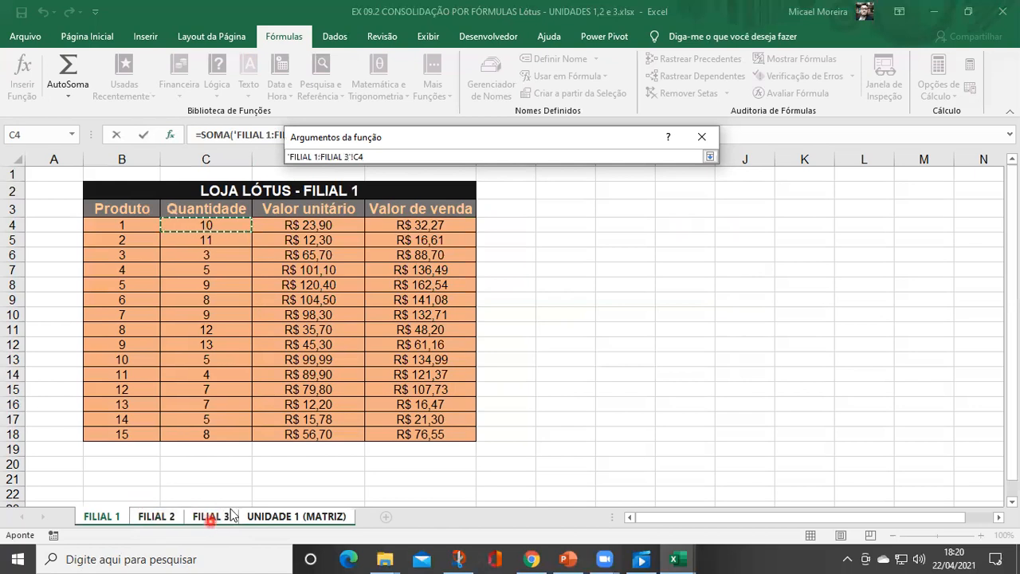
click(709, 157)
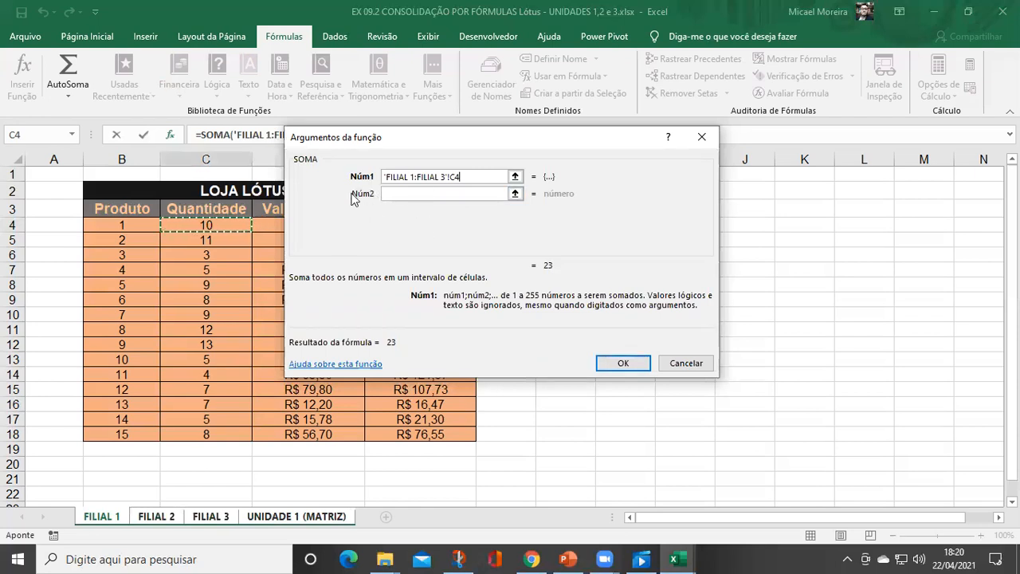
Step: Set SOMA's second argument to cell $C$4 on FILIAL 4 of the EX 09.3 workbook and confirm the function
click(407, 192)
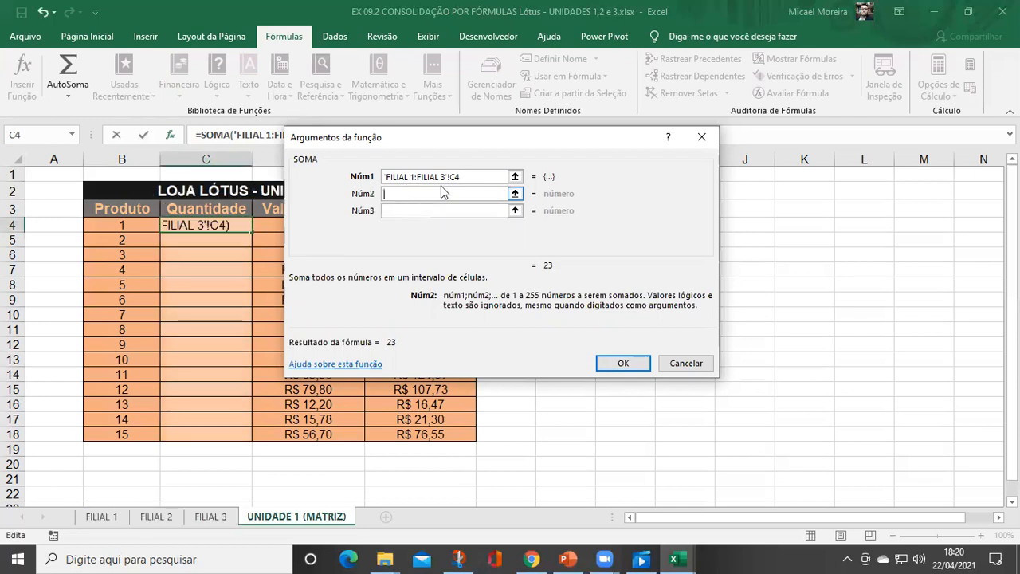
click(515, 194)
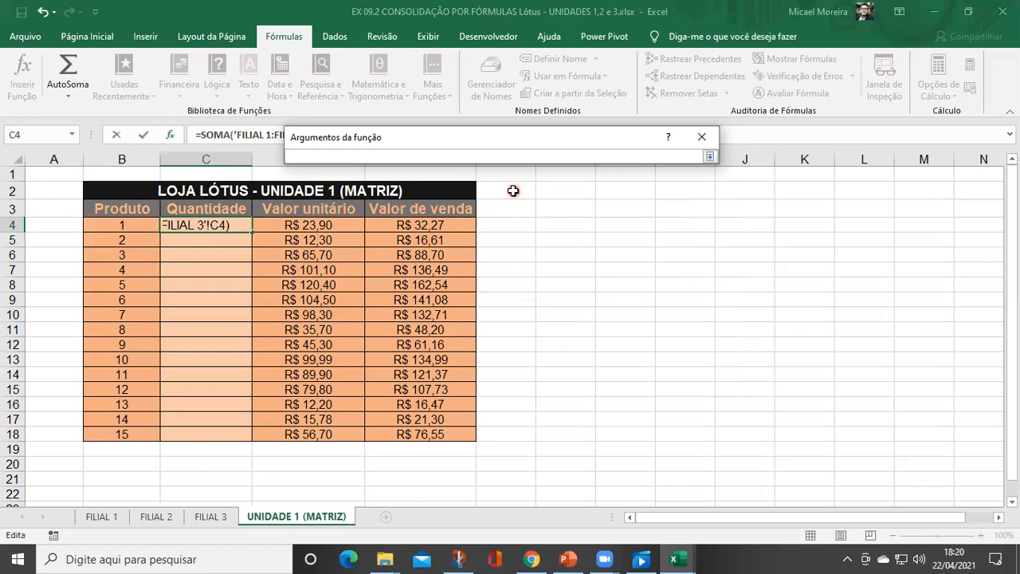
click(663, 557)
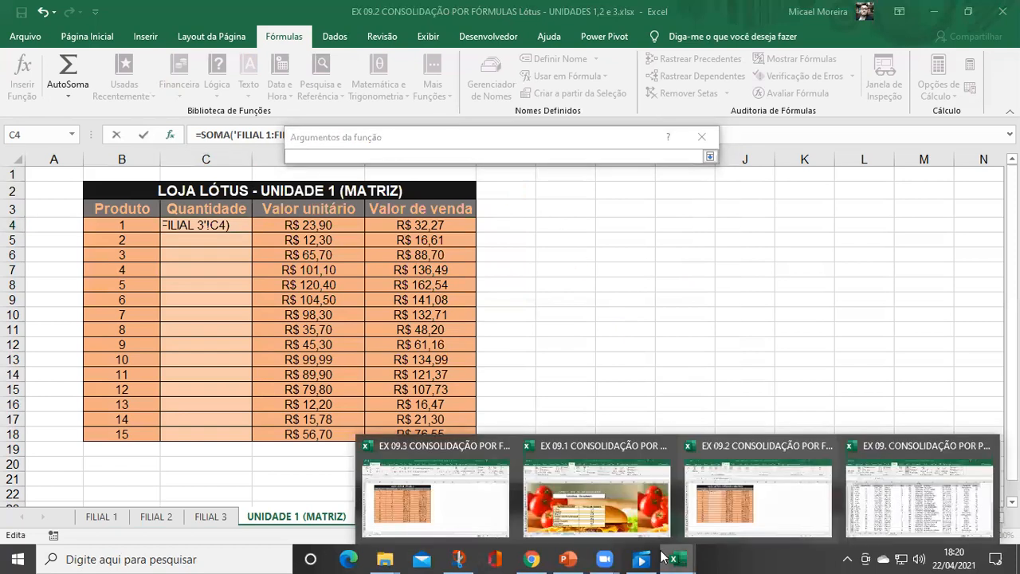
click(470, 522)
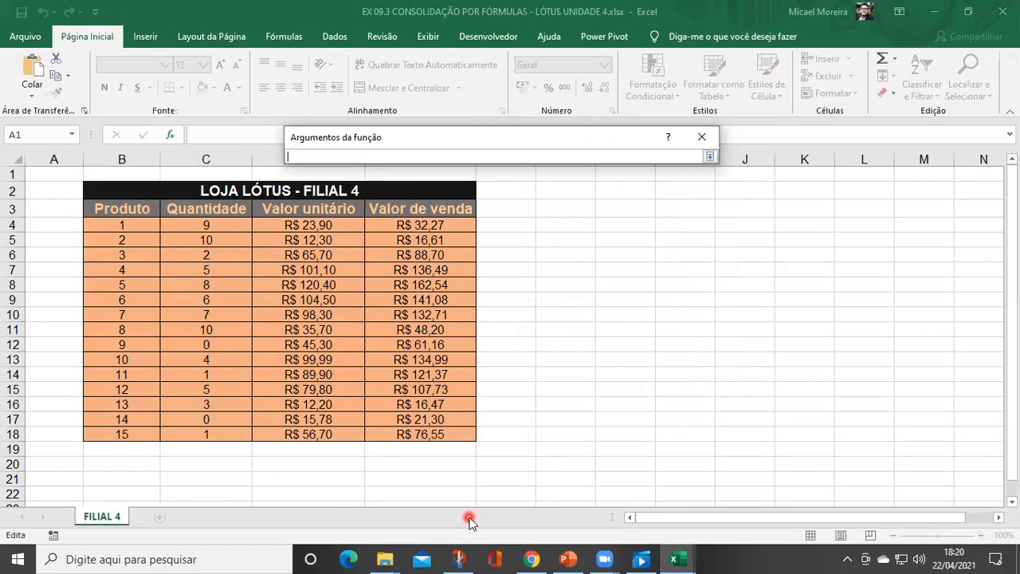
click(224, 228)
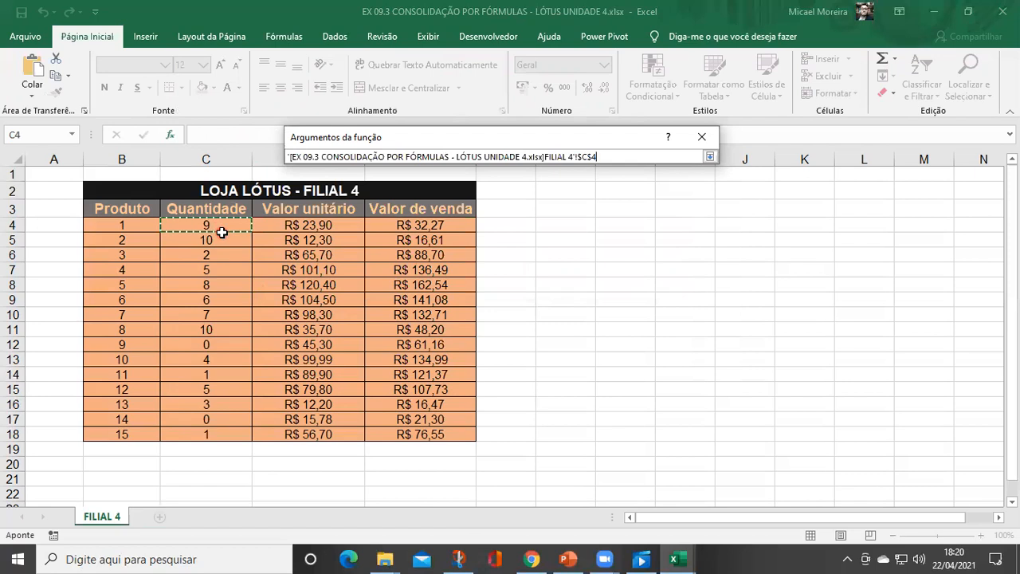
click(709, 156)
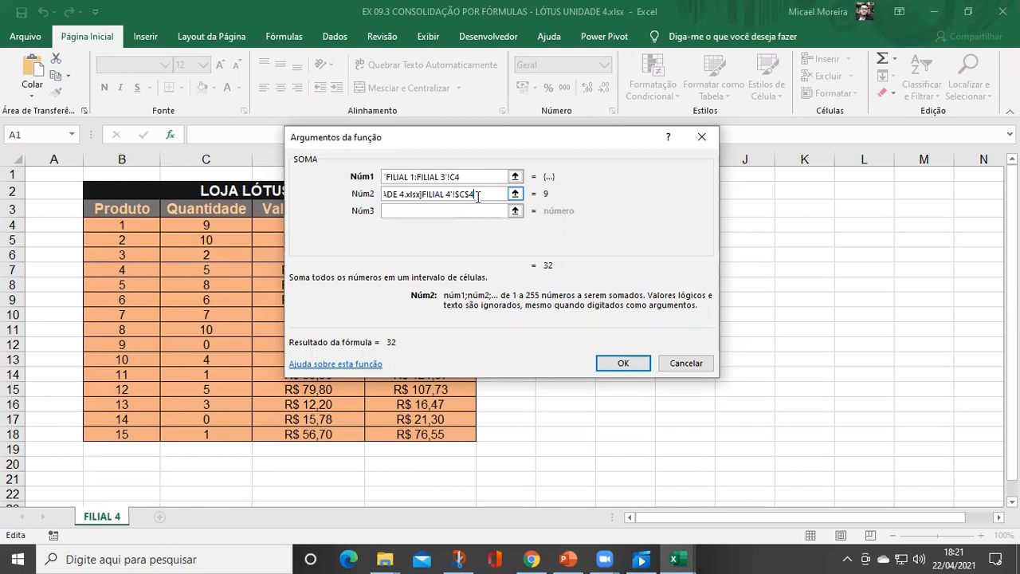
click(624, 363)
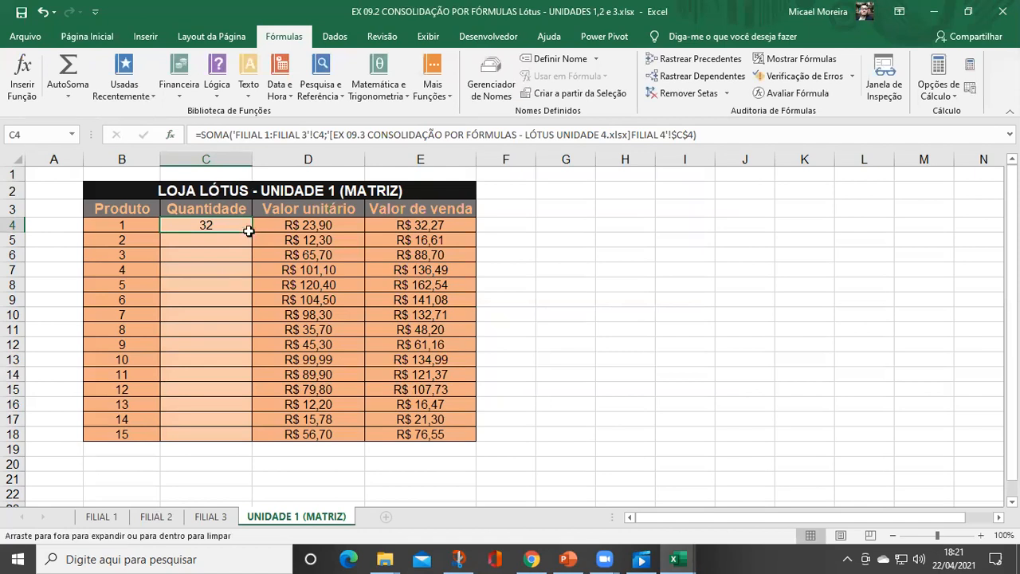
Step: Fill the SOMA formula from C4 down the Quantidade column to C18
double_click(251, 231)
drag(235, 223, 202, 431)
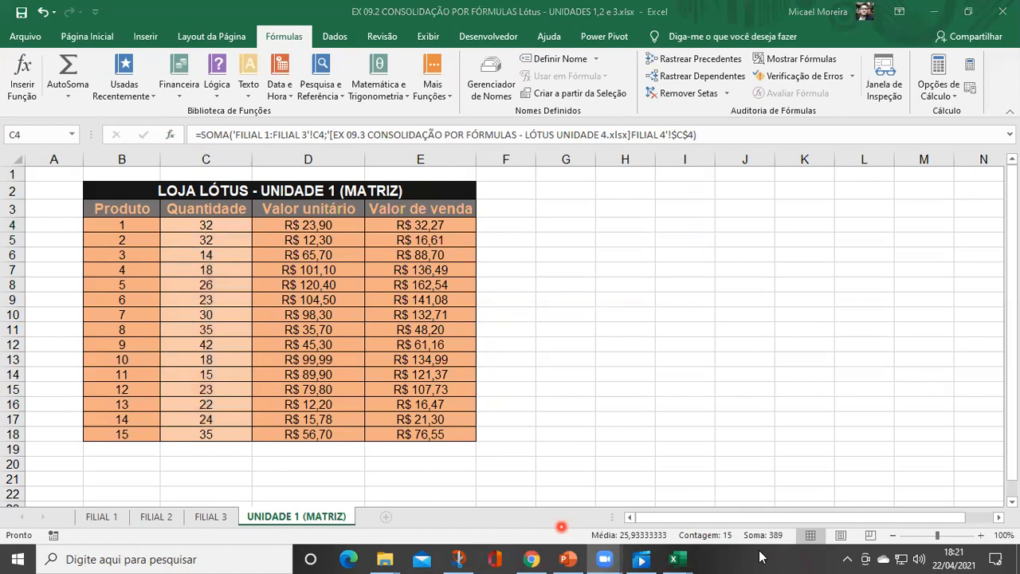
click(196, 225)
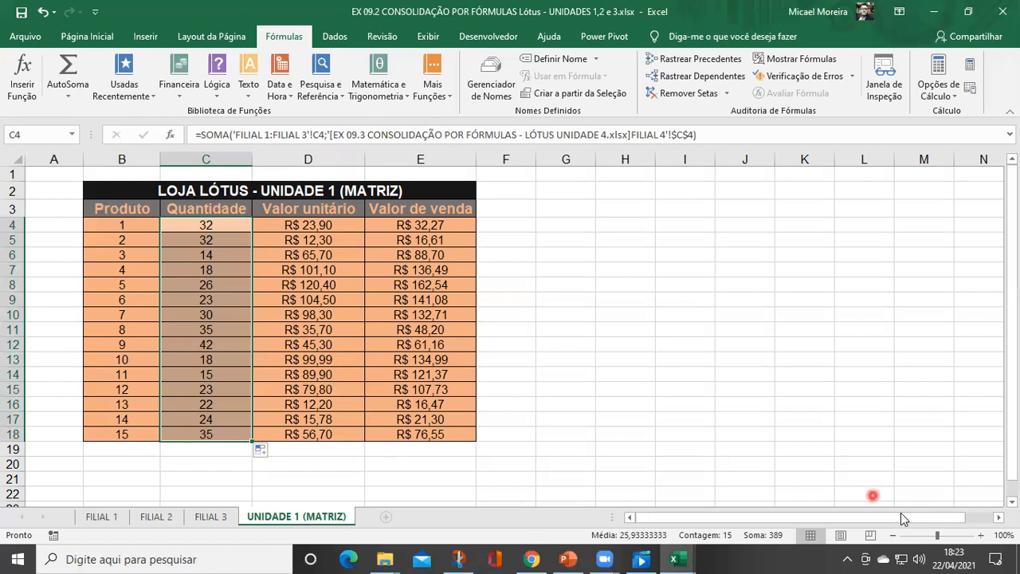
click(873, 496)
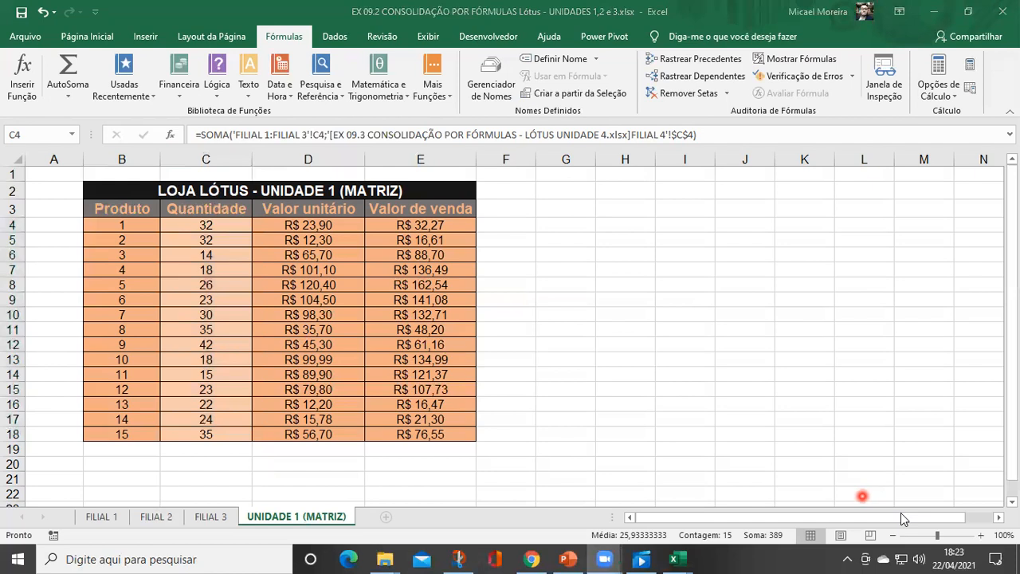